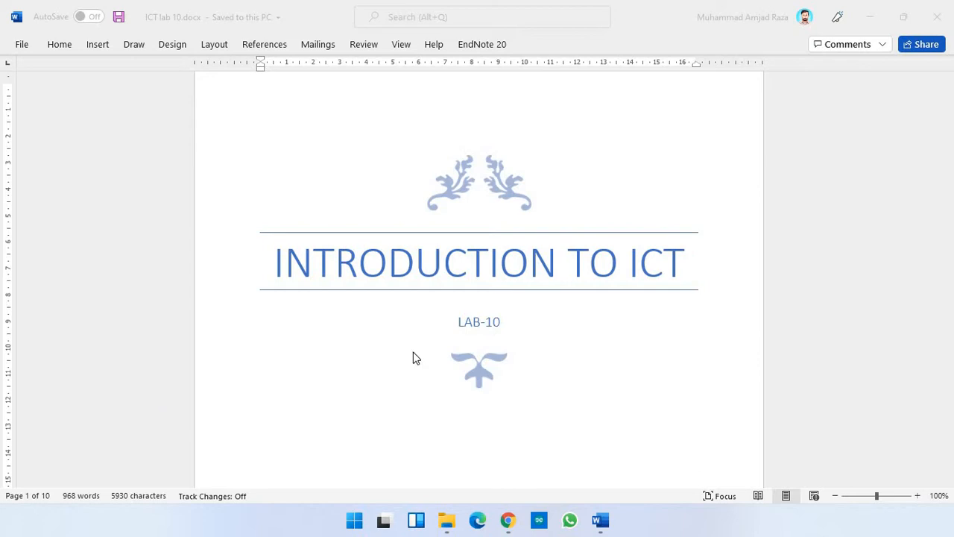
# Read through the lab document's 10.0 OBJECTIVE list and the instructions for creating a chart.
pyautogui.scroll(-8, 422, 356)
pyautogui.scroll(-8, 427, 356)
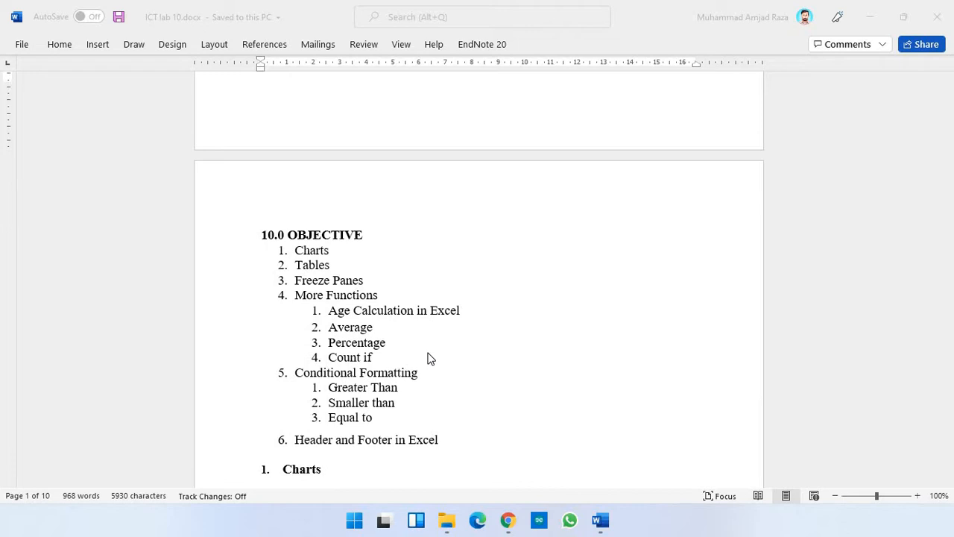
pyautogui.scroll(-3, 430, 359)
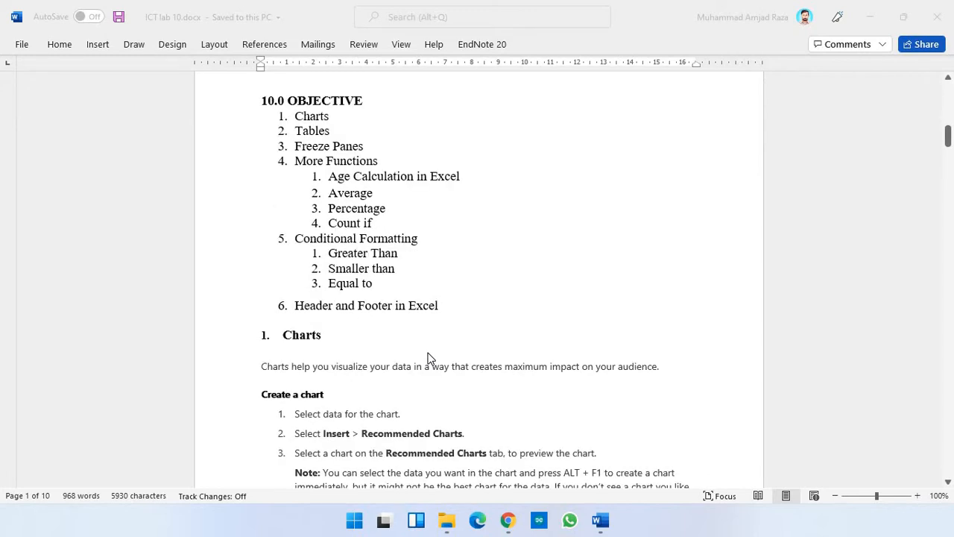
pyautogui.scroll(-2, 429, 358)
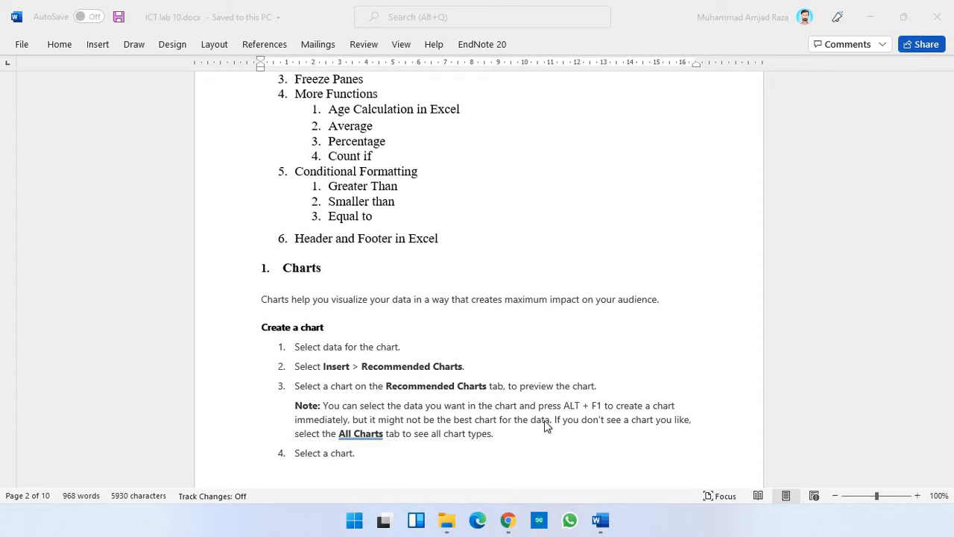
# Launch Excel and look through the recent workbooks on its start page.
pyautogui.click(354, 519)
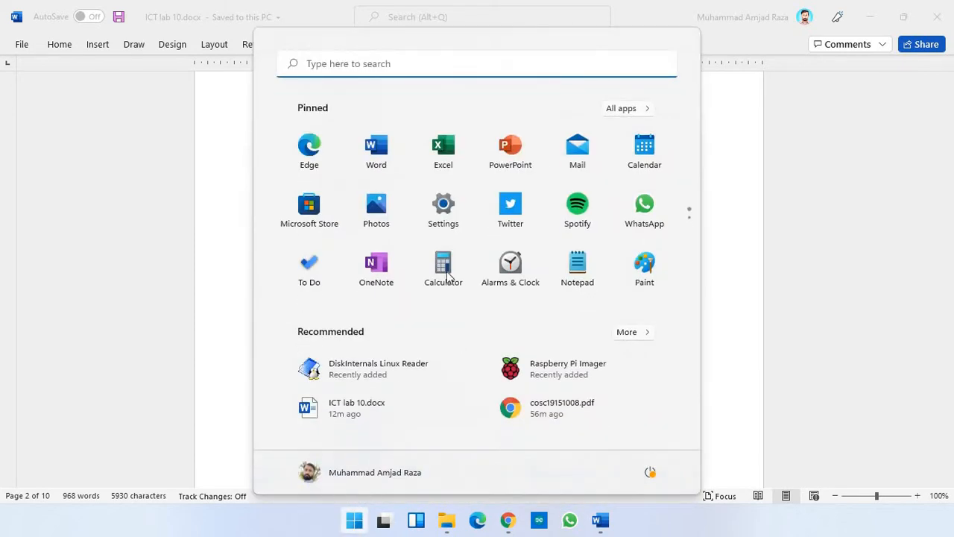
pyautogui.click(441, 149)
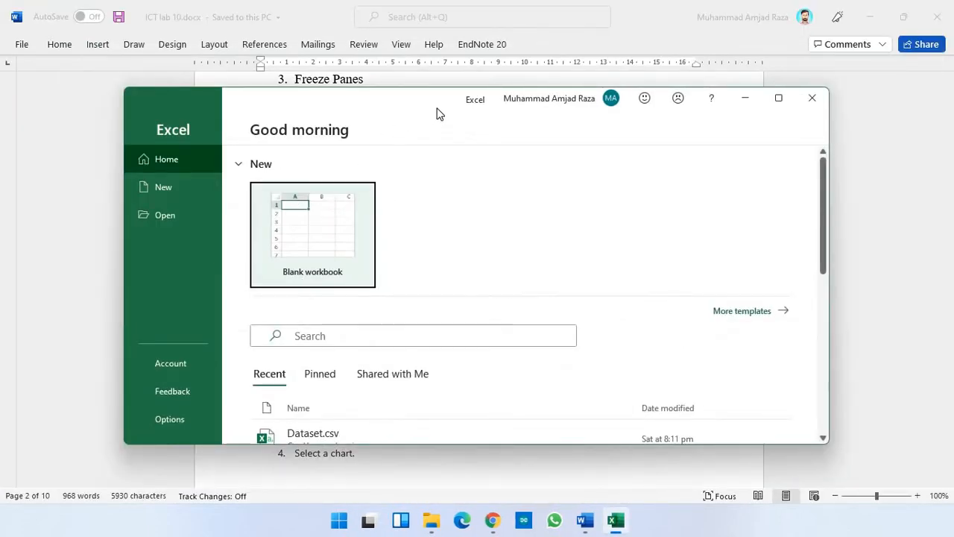
pyautogui.scroll(-1, 484, 332)
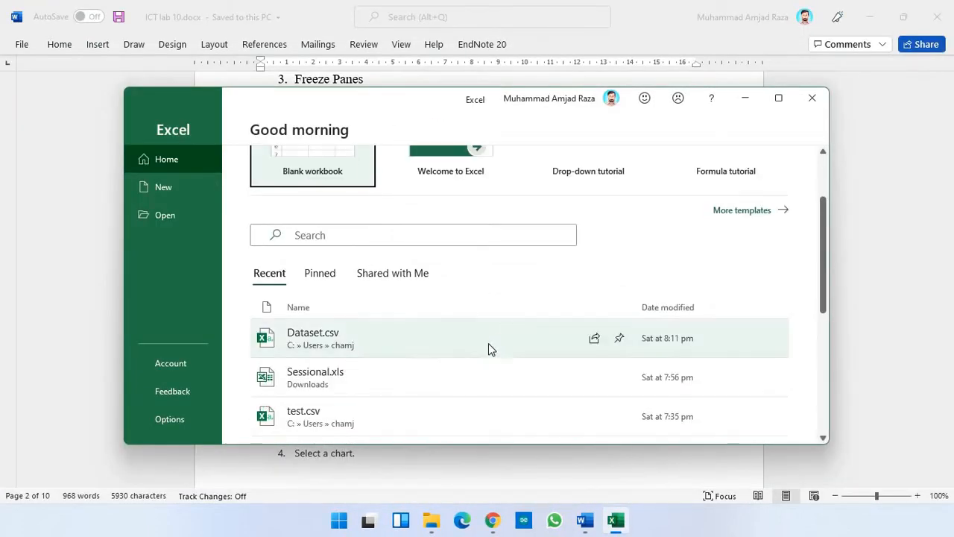
pyautogui.scroll(-1, 477, 358)
pyautogui.scroll(-1, 459, 373)
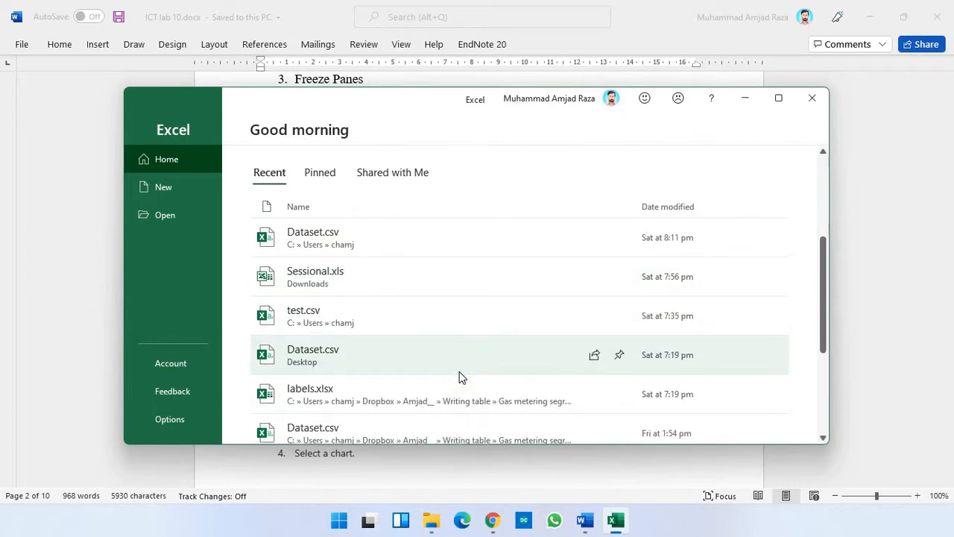
pyautogui.scroll(-1, 458, 381)
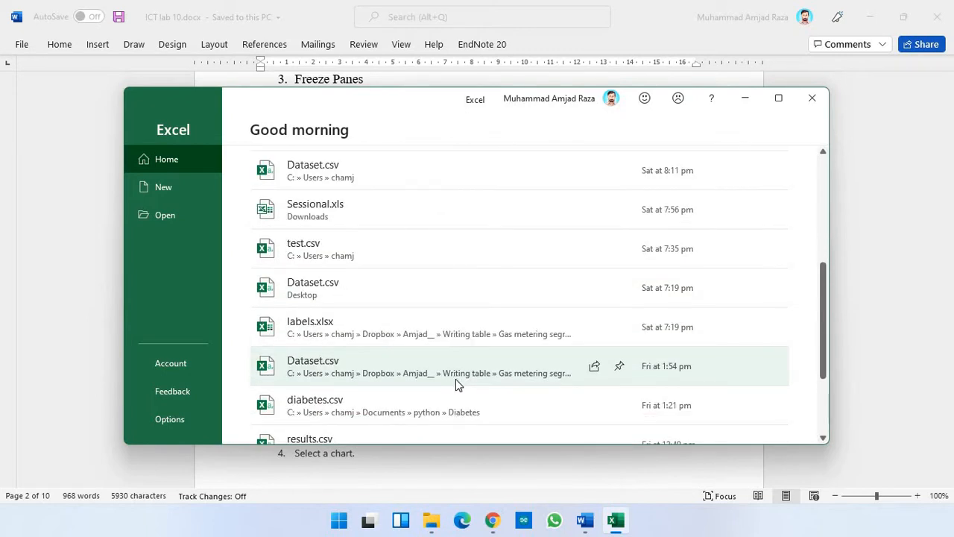
pyautogui.scroll(-1, 456, 382)
pyautogui.scroll(-1, 453, 389)
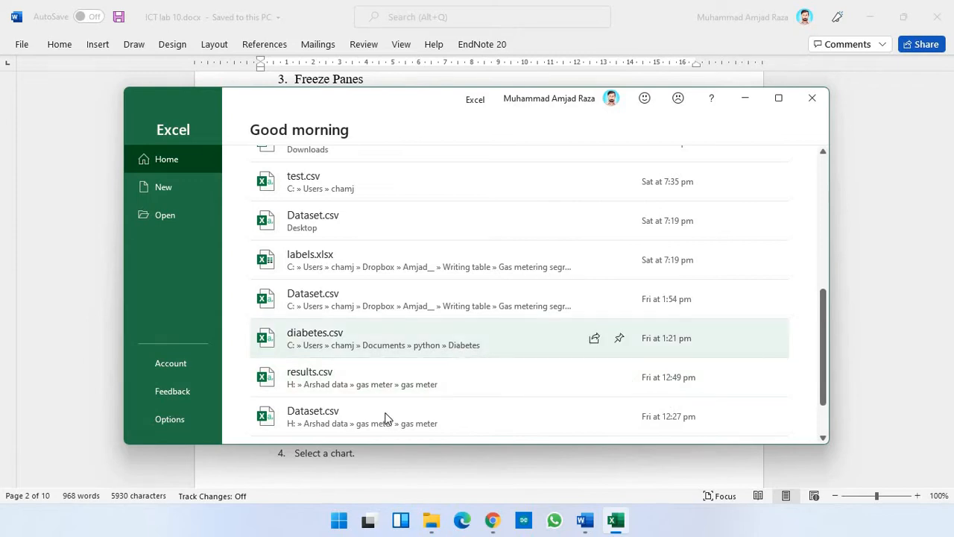
pyautogui.scroll(-1, 402, 389)
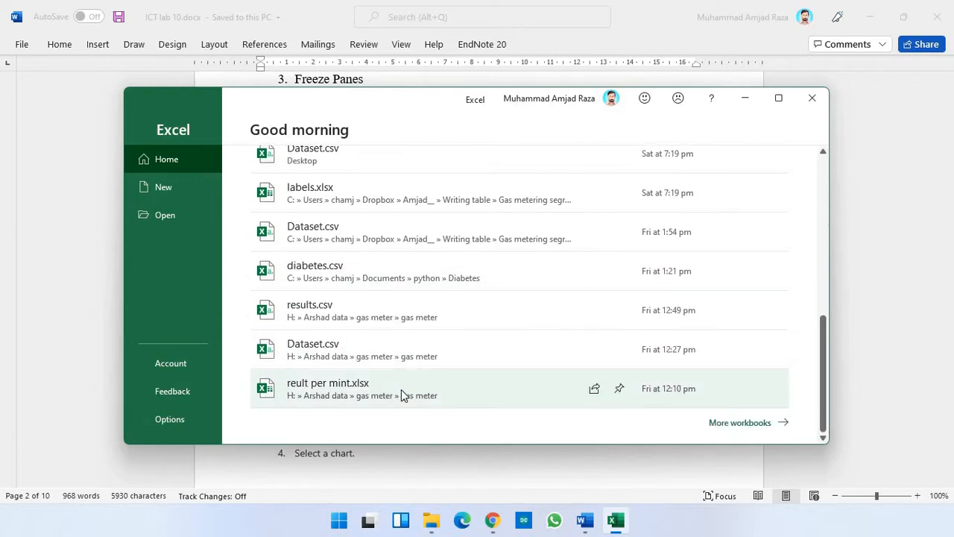
# Look through the full list of recent workbooks for one with data to chart.
pyautogui.click(758, 422)
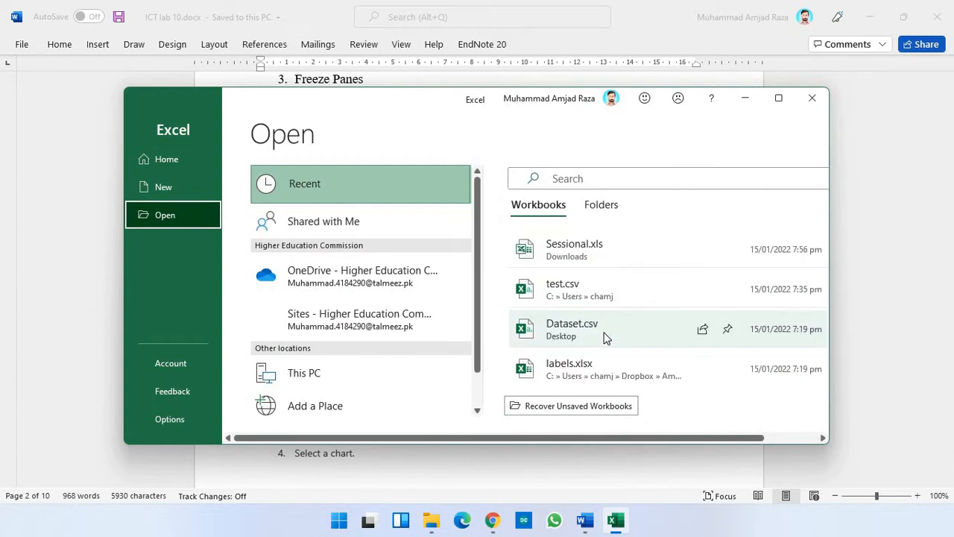
pyautogui.scroll(-10, 605, 337)
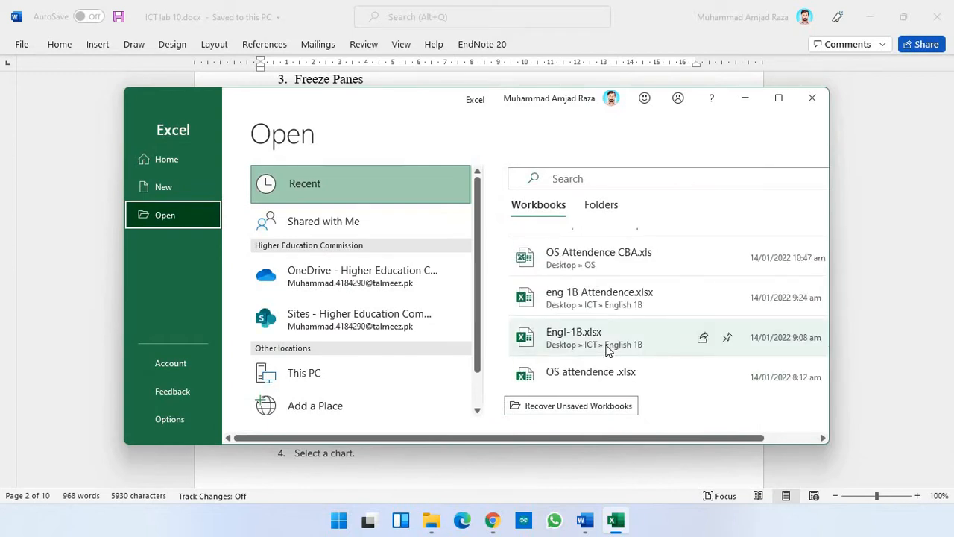
pyautogui.scroll(-3, 608, 350)
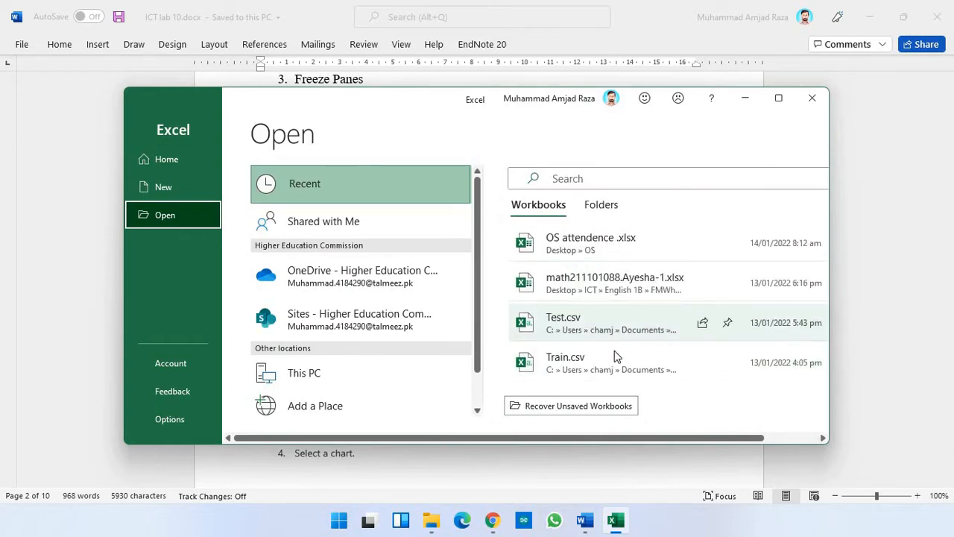
pyautogui.scroll(-2, 615, 358)
pyautogui.scroll(-10, 615, 360)
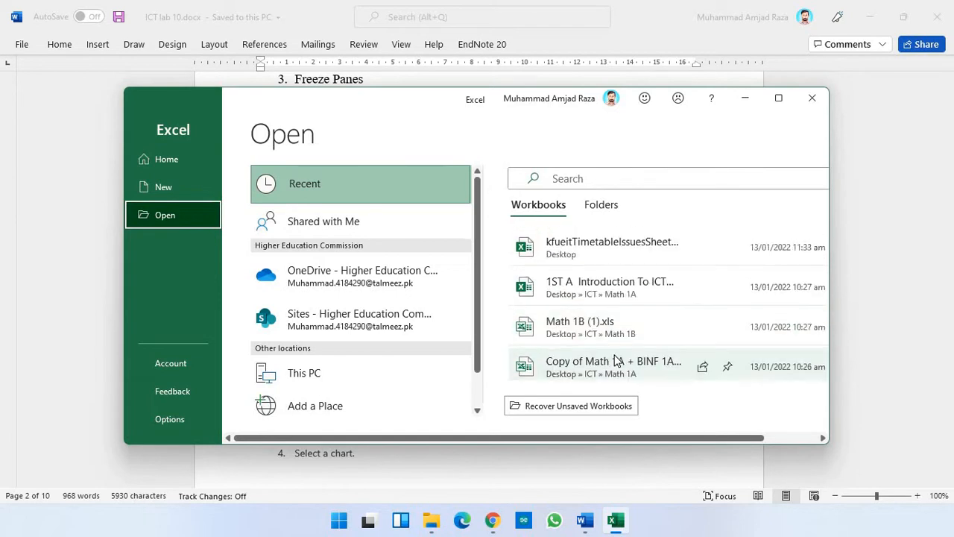
pyautogui.scroll(2, 617, 360)
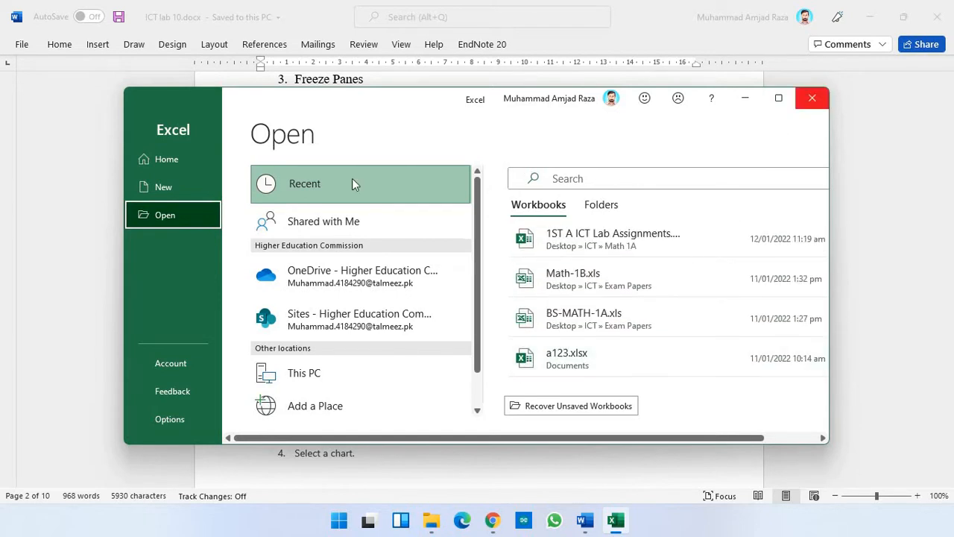
# Open BS-MATH-1A.xls from the Exam Papers folder inside ICT on the Desktop and maximize its window.
pyautogui.click(318, 378)
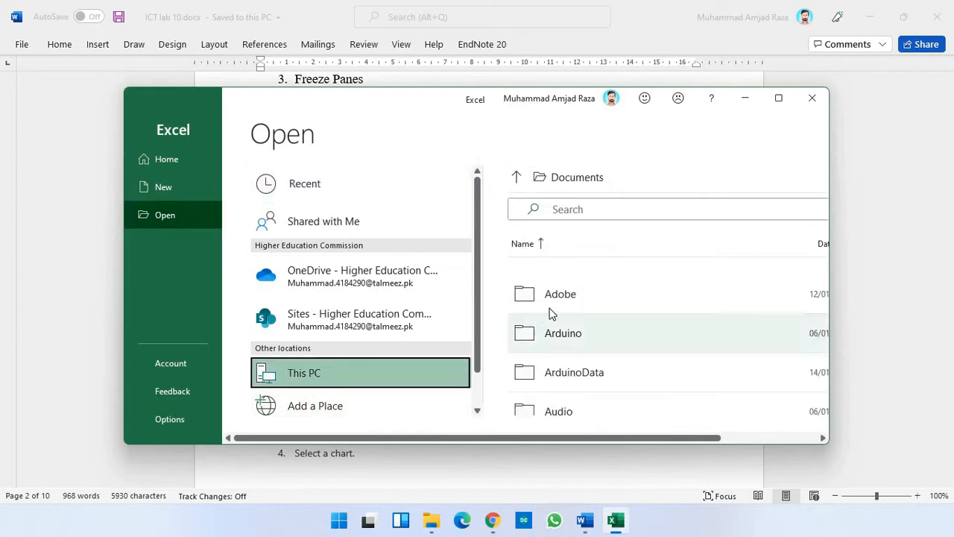
pyautogui.scroll(-2, 562, 335)
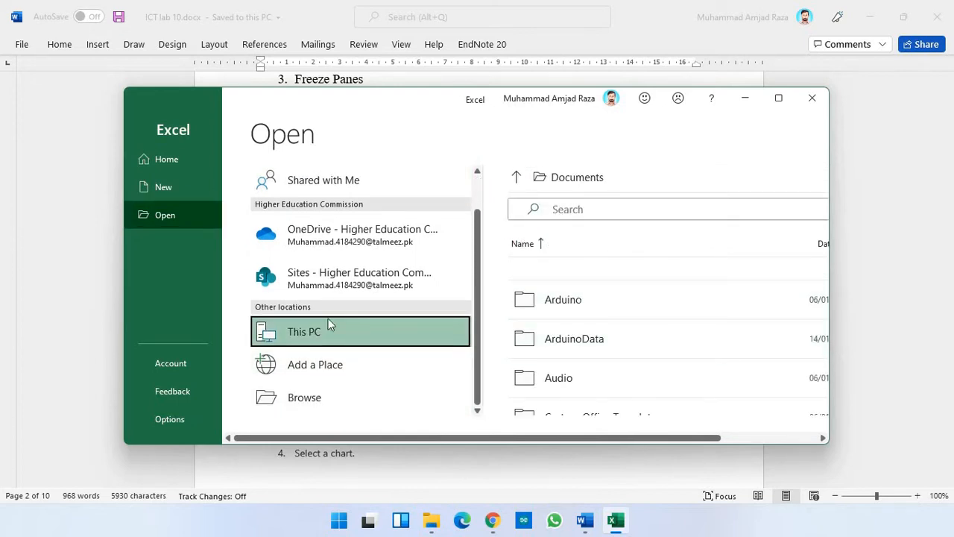
pyautogui.click(307, 406)
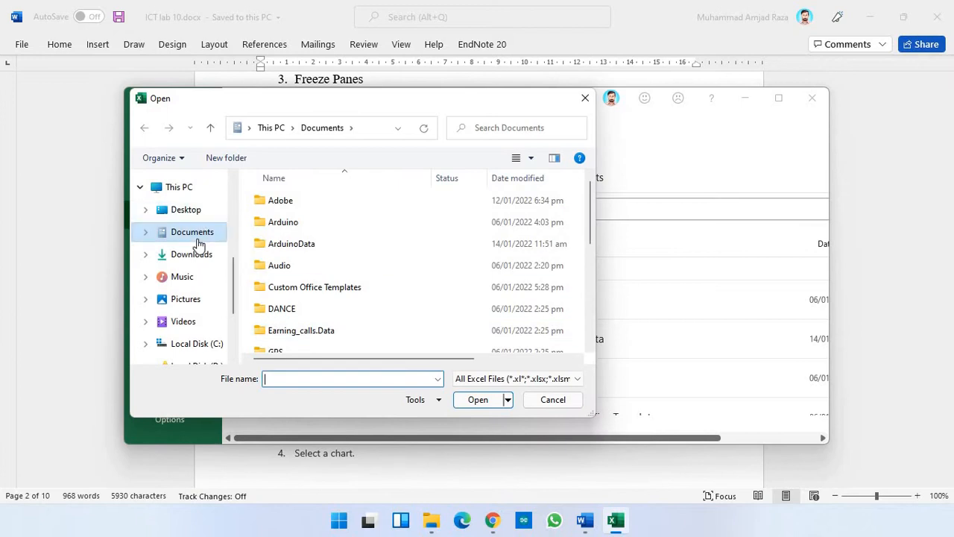
pyautogui.click(188, 209)
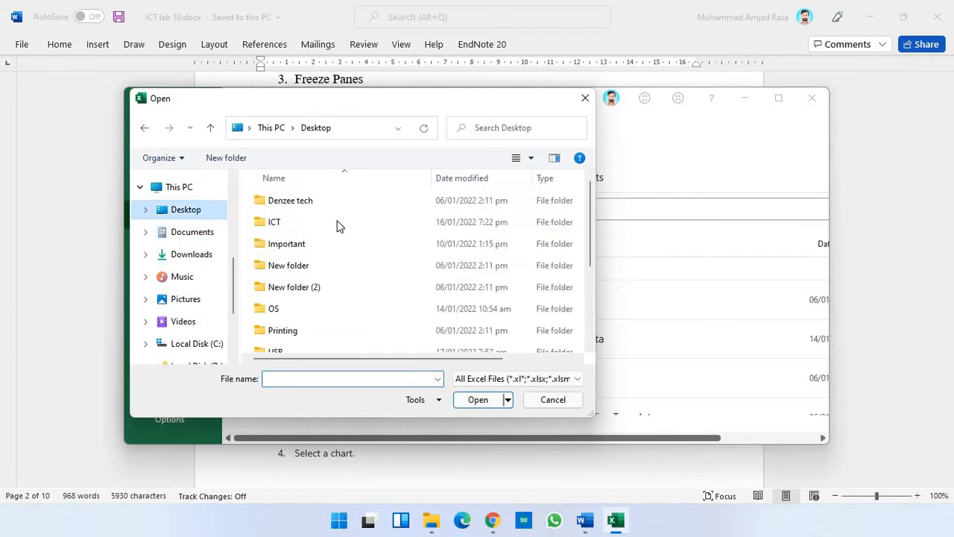
pyautogui.doubleClick(282, 222)
pyautogui.doubleClick(293, 203)
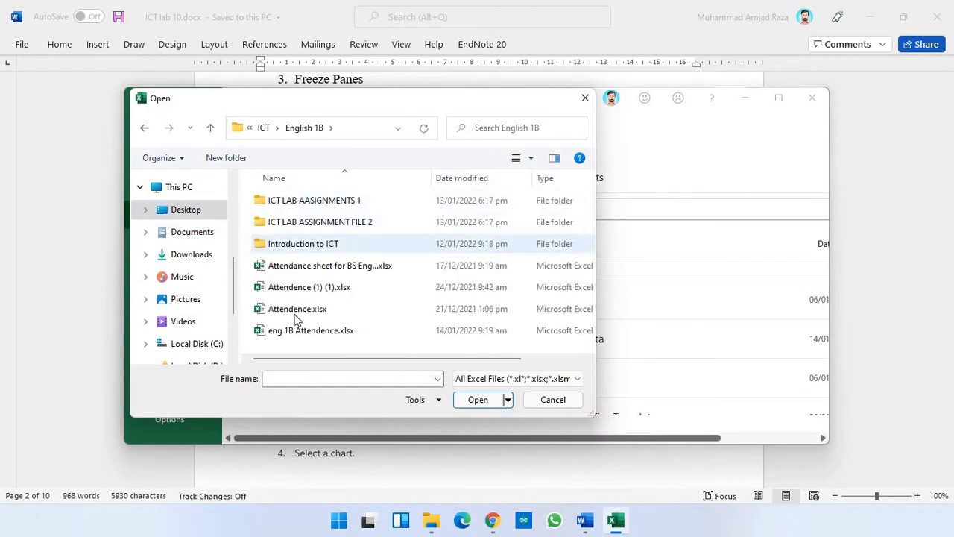
pyautogui.click(264, 127)
pyautogui.doubleClick(302, 223)
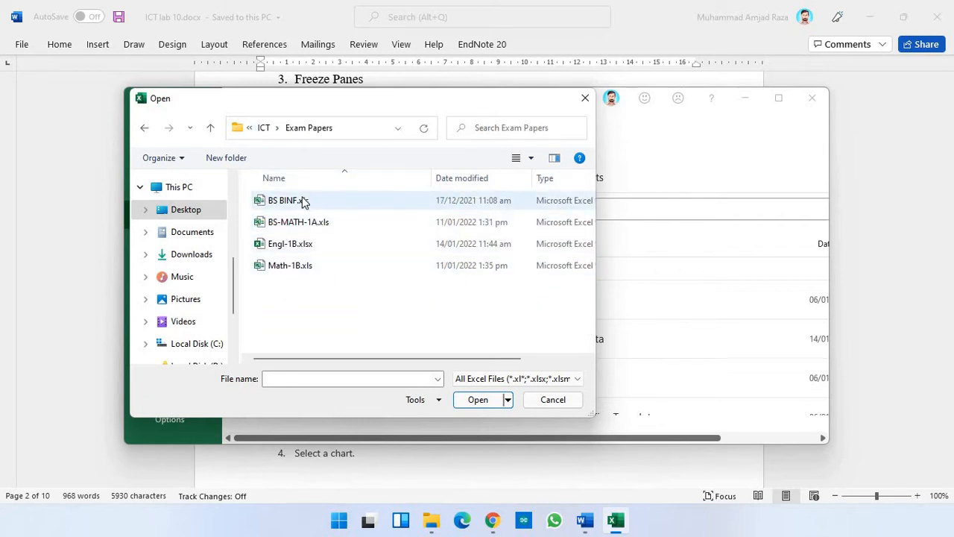
pyautogui.doubleClick(322, 223)
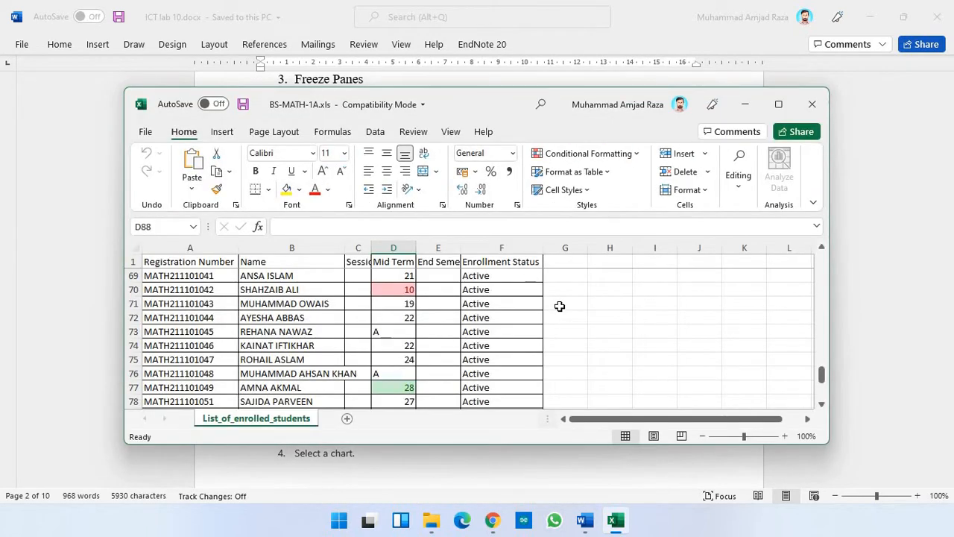
pyautogui.scroll(2, 564, 315)
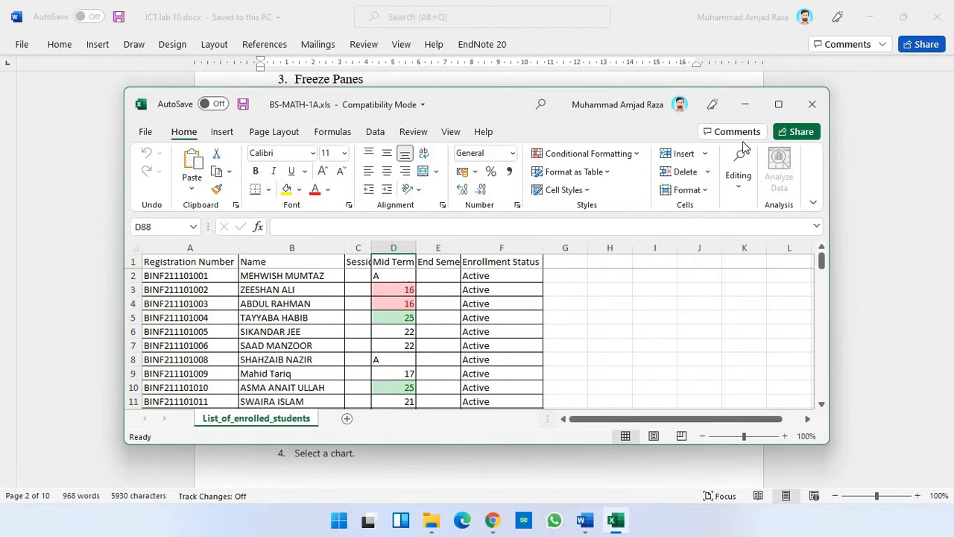
pyautogui.click(779, 104)
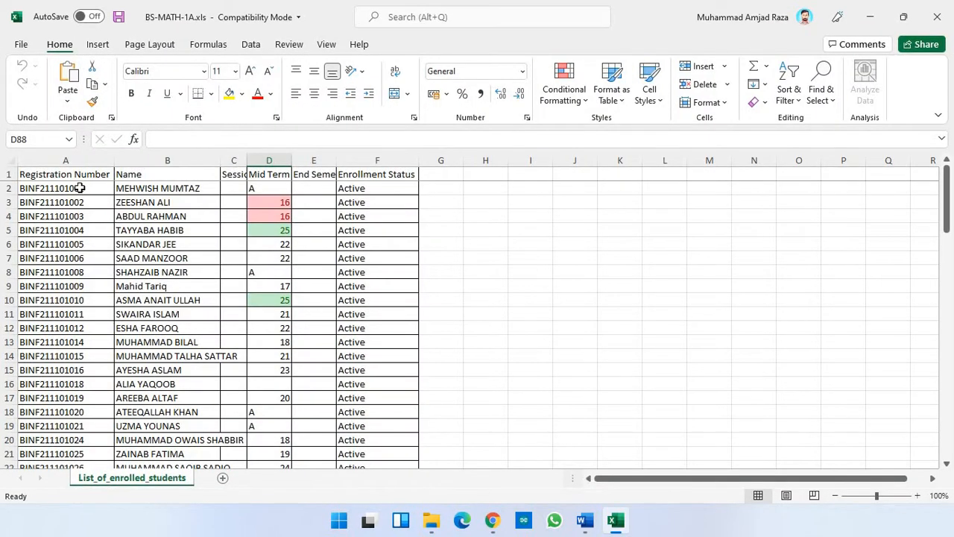
pyautogui.moveTo(77, 190); pyautogui.dragTo(382, 402)
pyautogui.scroll(20, 530, 403)
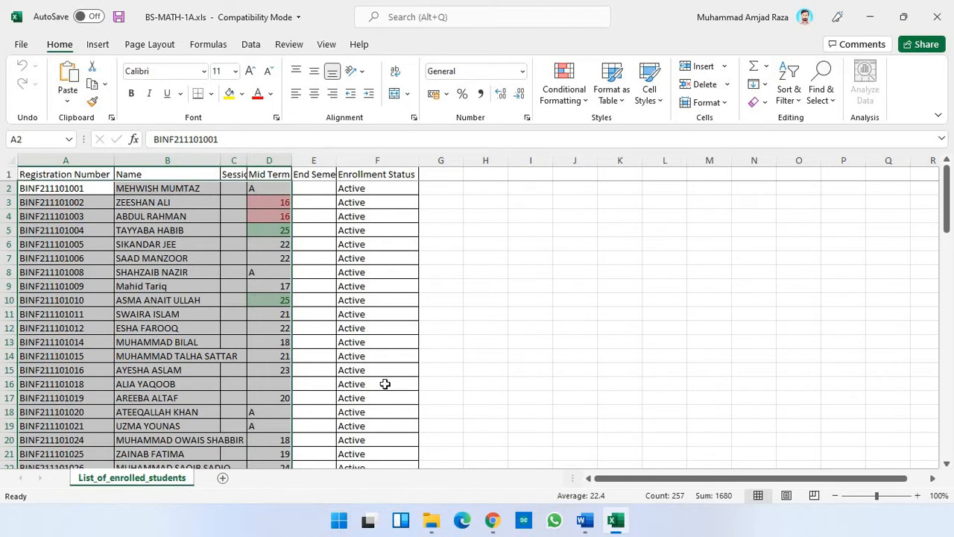
pyautogui.click(94, 157)
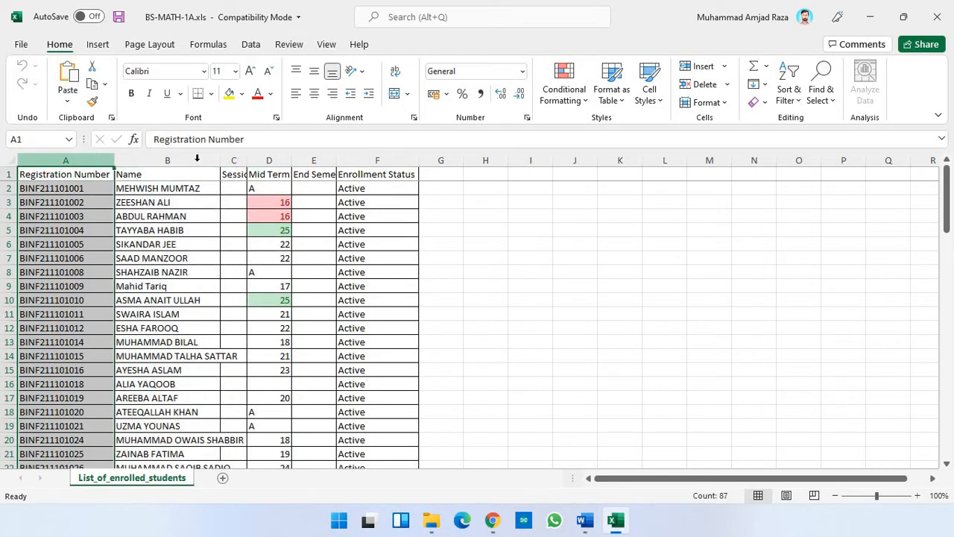
pyautogui.click(267, 158)
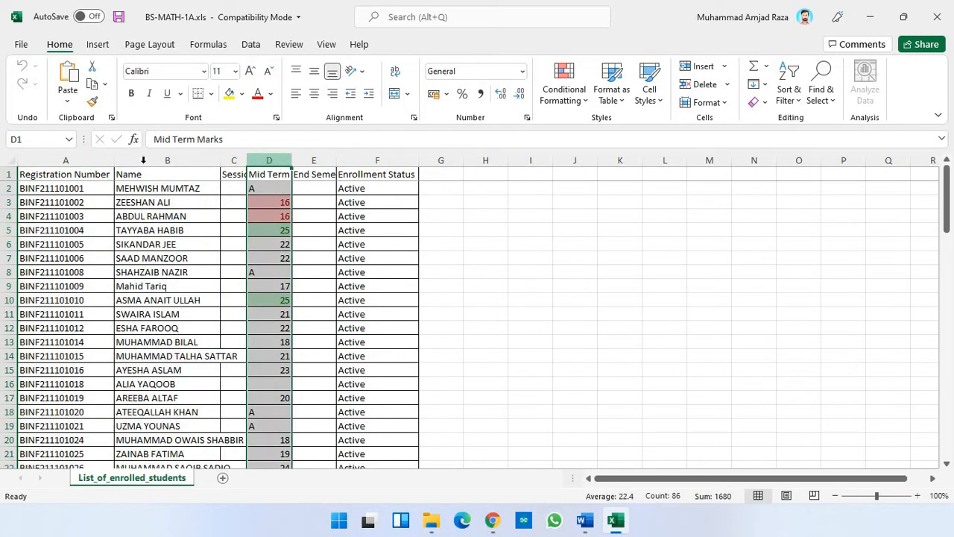
# Select the Registration Number and Mid Term Marks columns together and bring up the recommended charts for them.
pyautogui.click(98, 160)
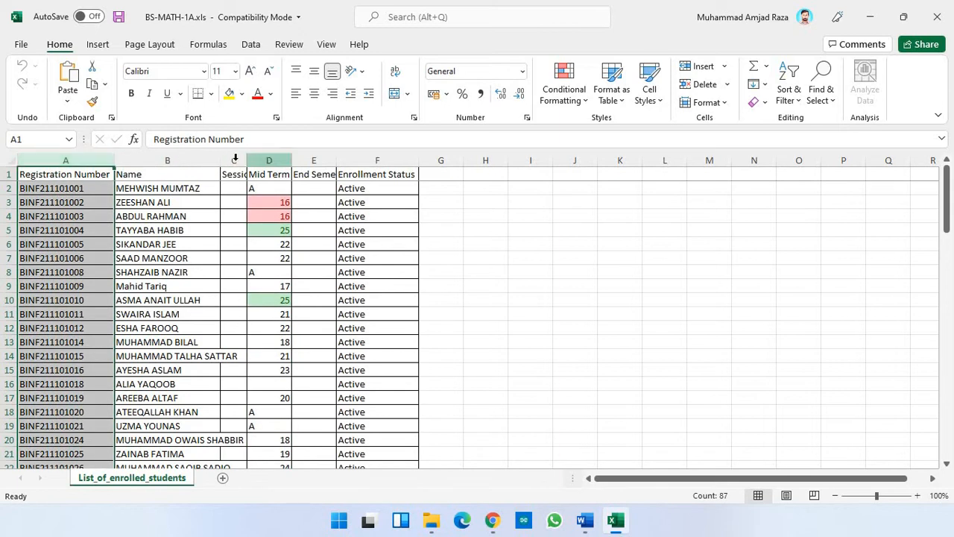
pyautogui.keyDown('ctrl'); pyautogui.click(262, 158); pyautogui.keyUp('ctrl')
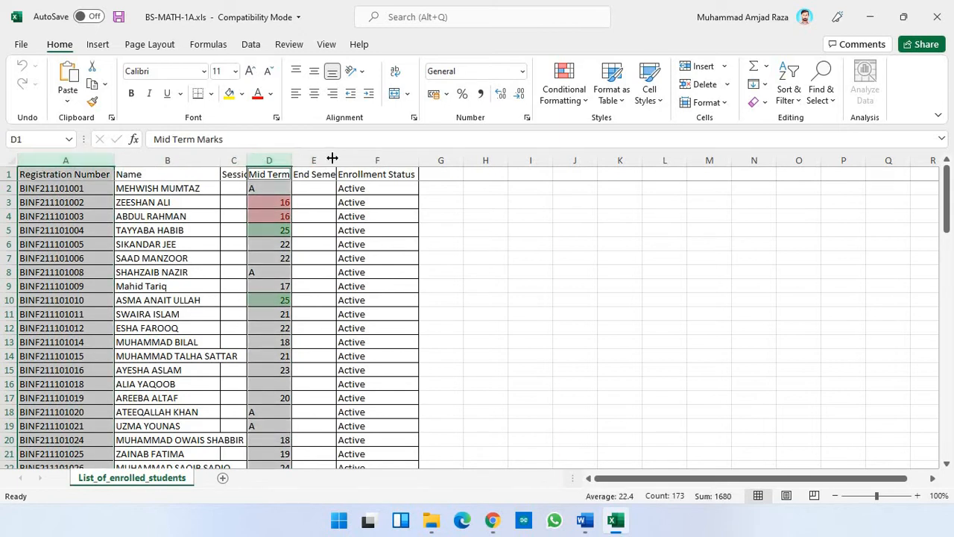
pyautogui.click(96, 47)
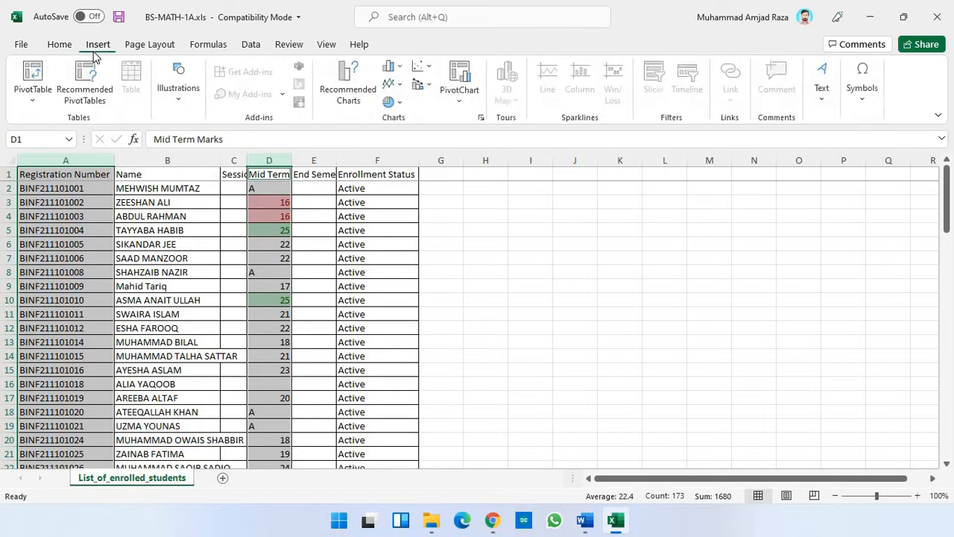
pyautogui.click(365, 103)
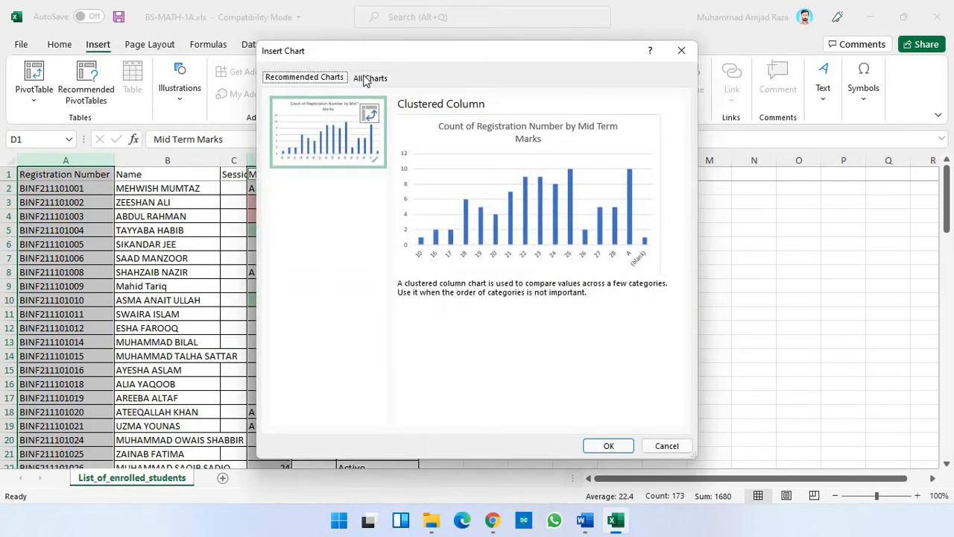
# Compare the column, line, pie and stacked line types, and insert a basic Line chart of the mid-term marks by registration number.
pyautogui.click(365, 79)
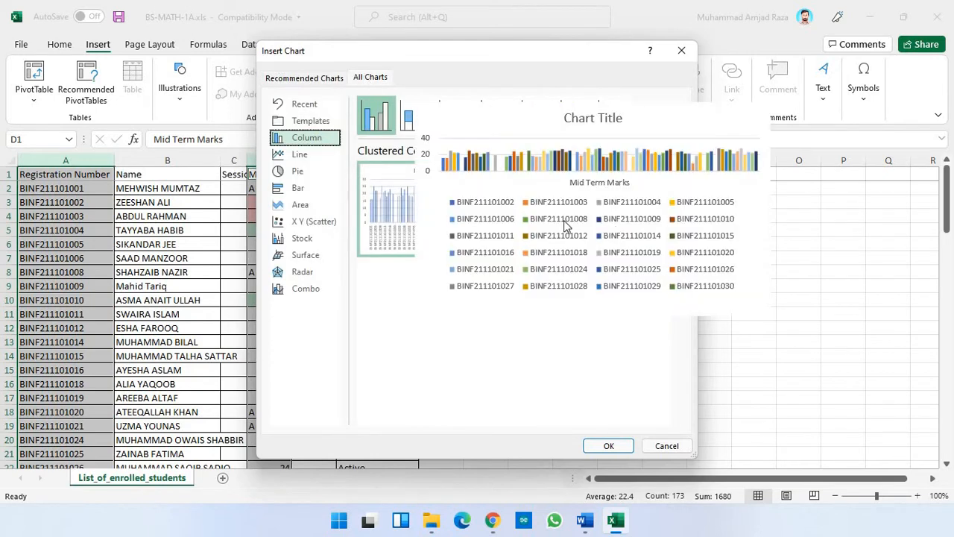
pyautogui.click(299, 155)
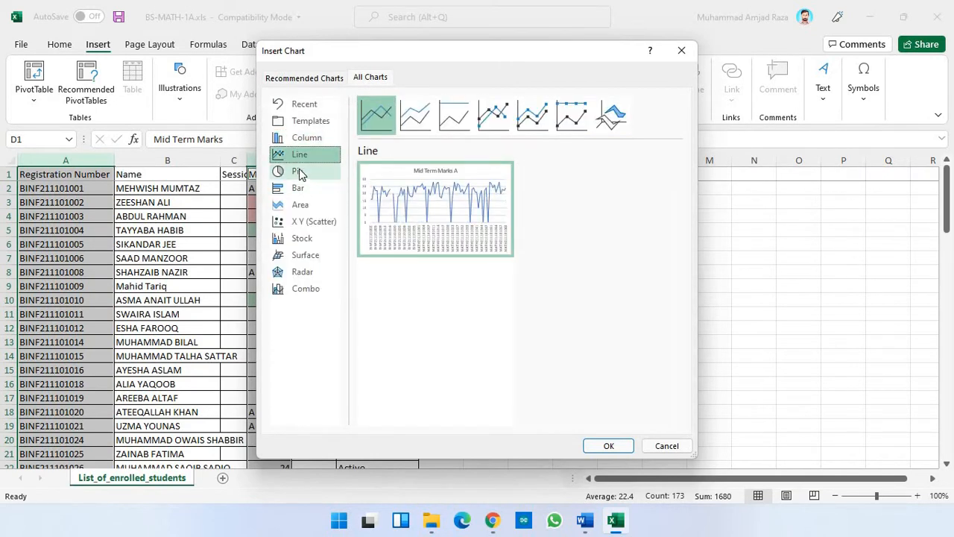
pyautogui.click(298, 172)
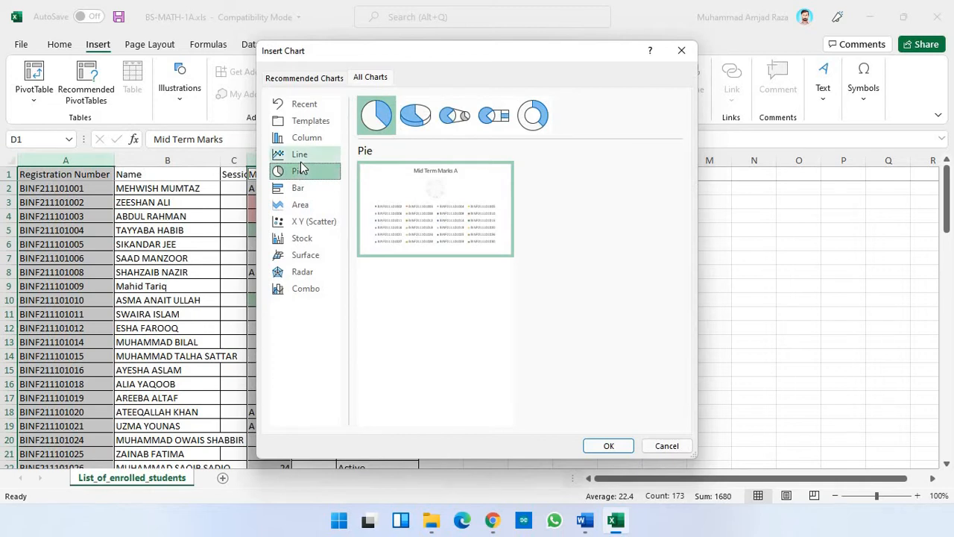
pyautogui.click(299, 154)
pyautogui.click(415, 118)
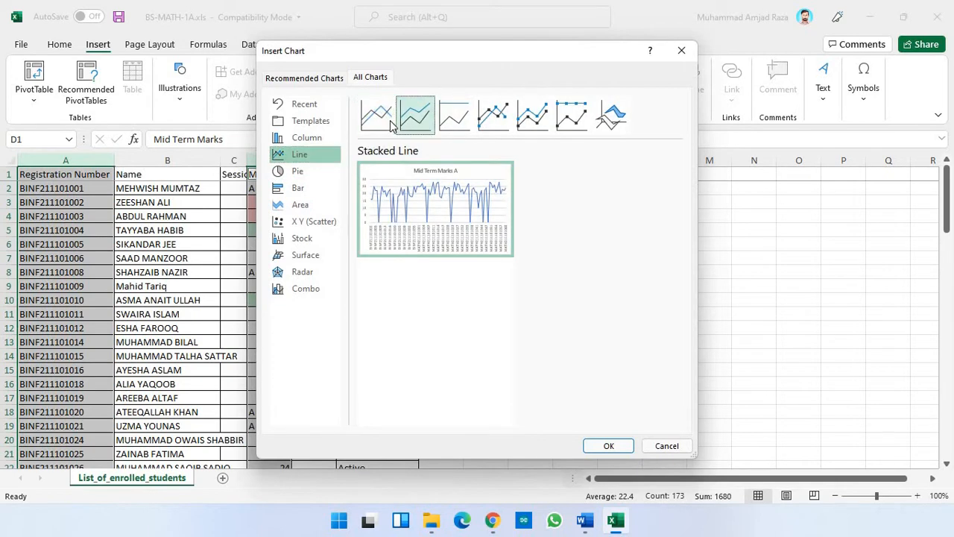
pyautogui.click(388, 121)
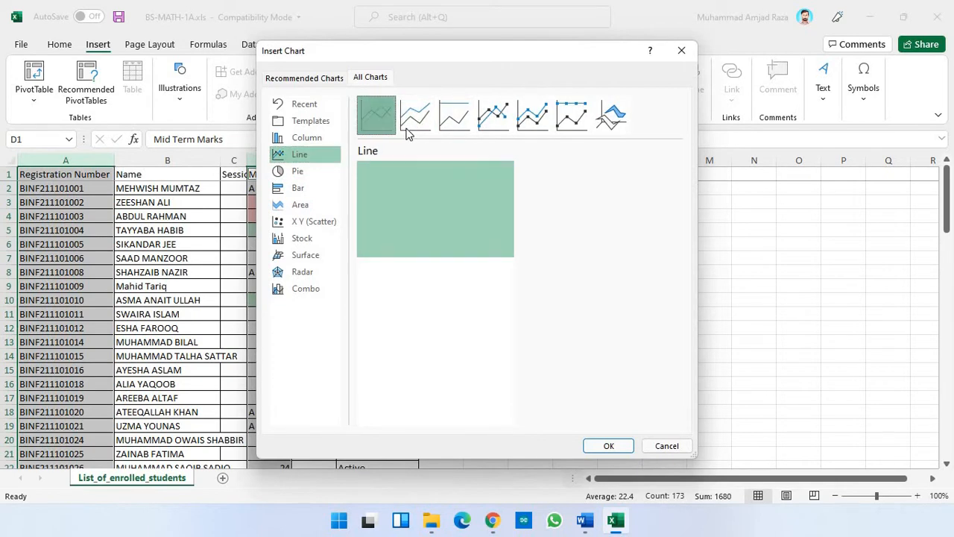
pyautogui.click(628, 445)
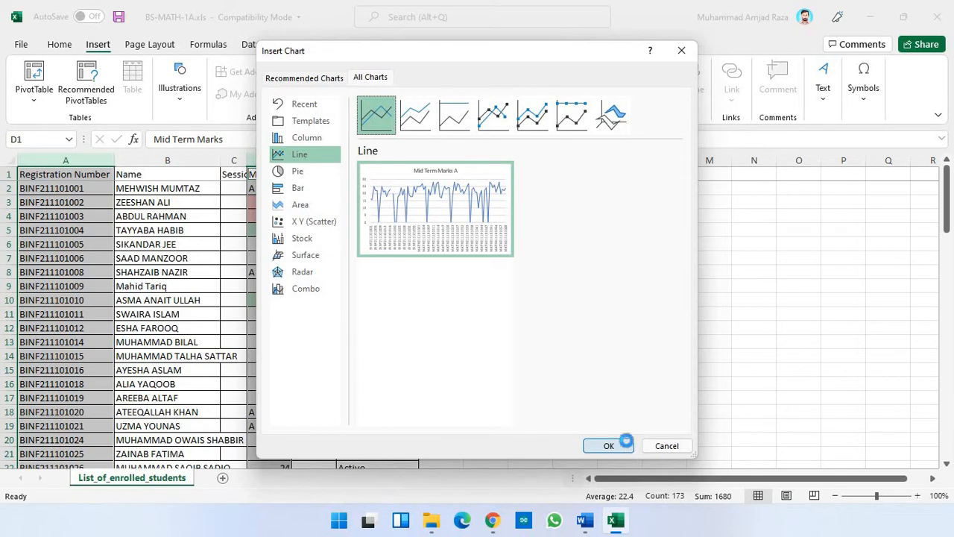
# Enlarge the Mid Term Marks line chart and position it across about columns D to O, starting at row 1.
pyautogui.moveTo(405, 255); pyautogui.dragTo(279, 245)
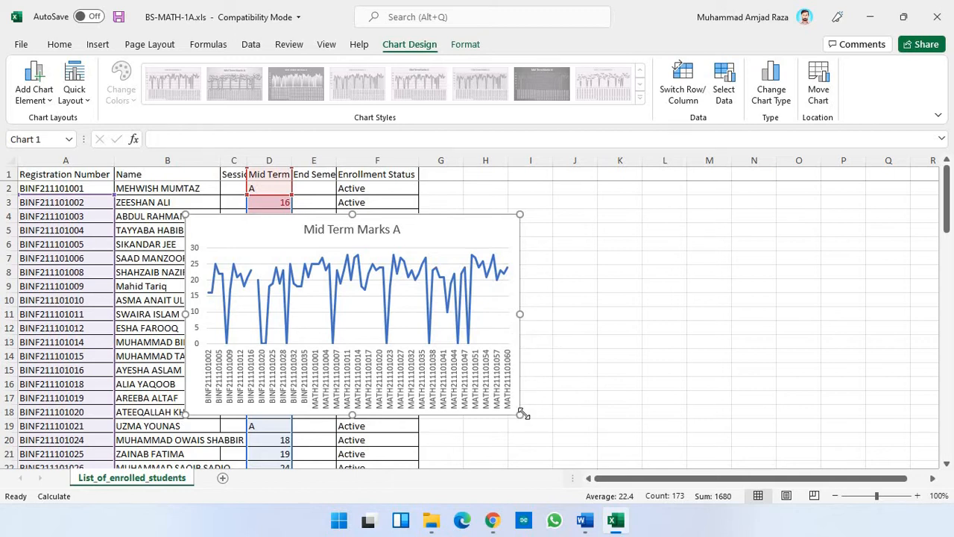
pyautogui.moveTo(521, 414); pyautogui.dragTo(898, 426)
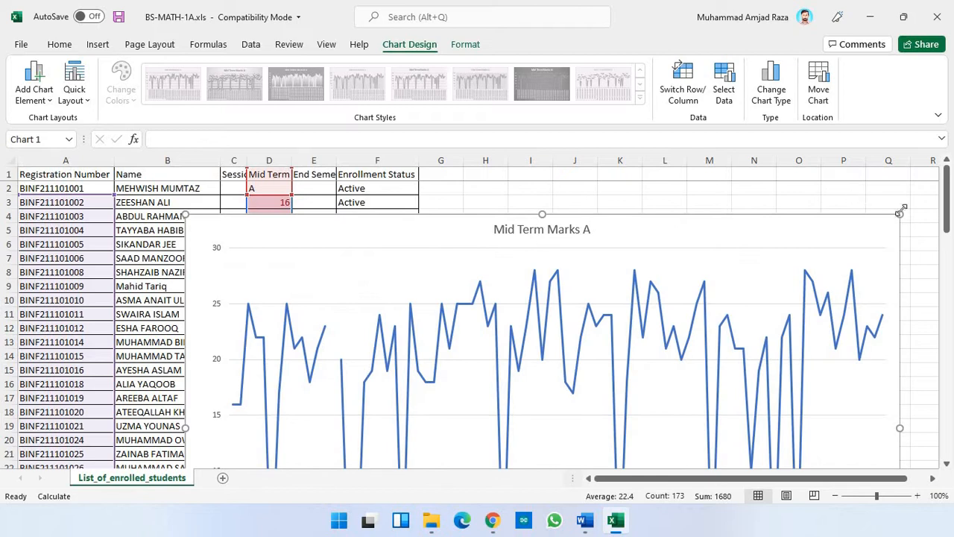
pyautogui.moveTo(899, 213); pyautogui.dragTo(835, 254)
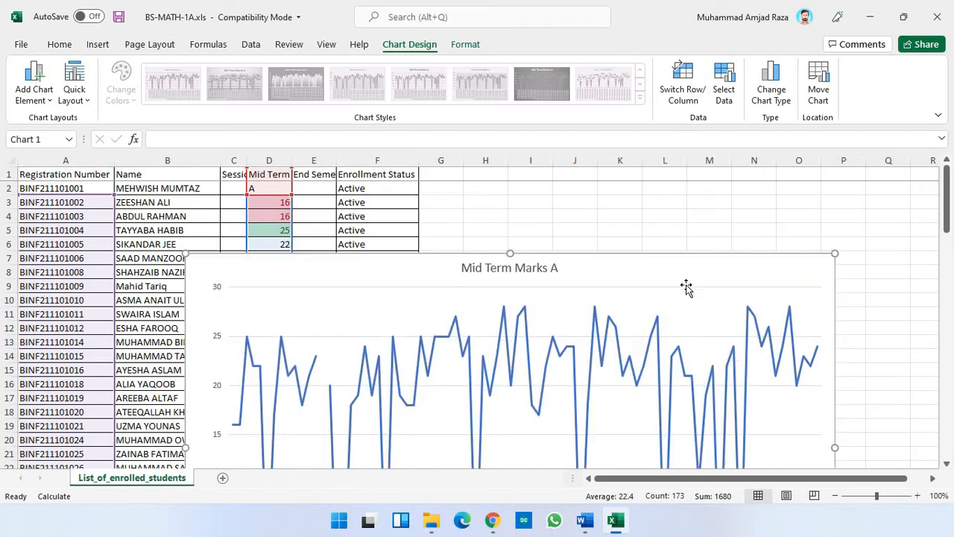
pyautogui.moveTo(687, 288); pyautogui.dragTo(681, 183)
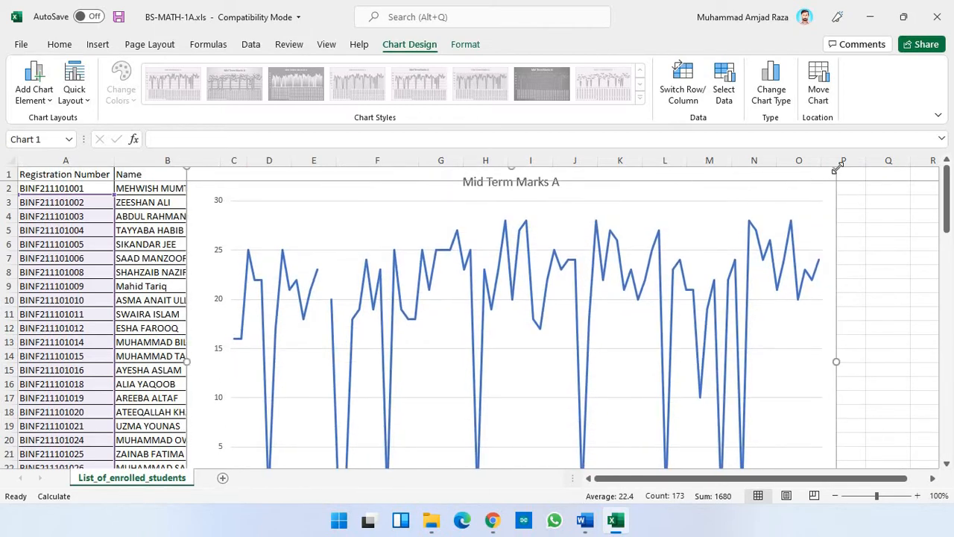
pyautogui.moveTo(837, 167); pyautogui.dragTo(752, 233)
pyautogui.moveTo(631, 237); pyautogui.dragTo(692, 174)
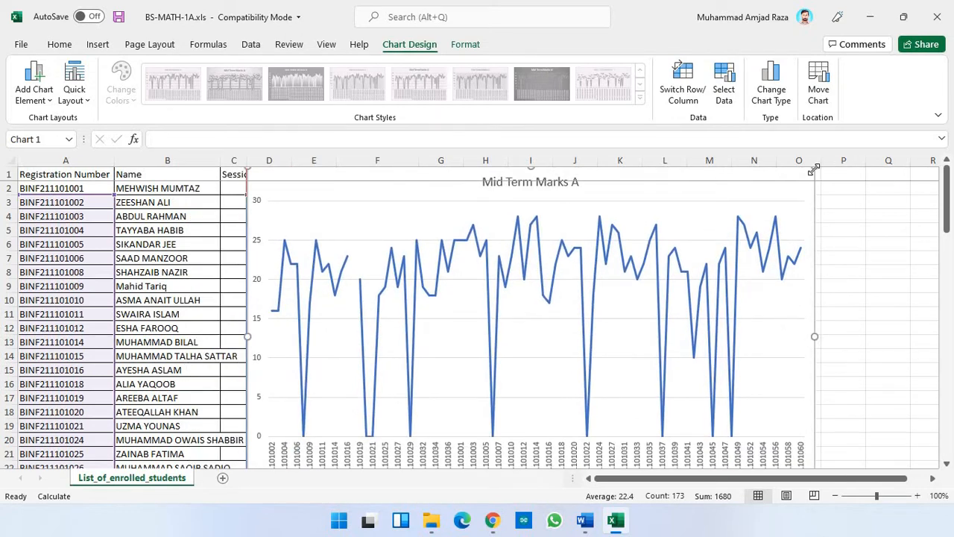
pyautogui.moveTo(814, 170); pyautogui.dragTo(779, 207)
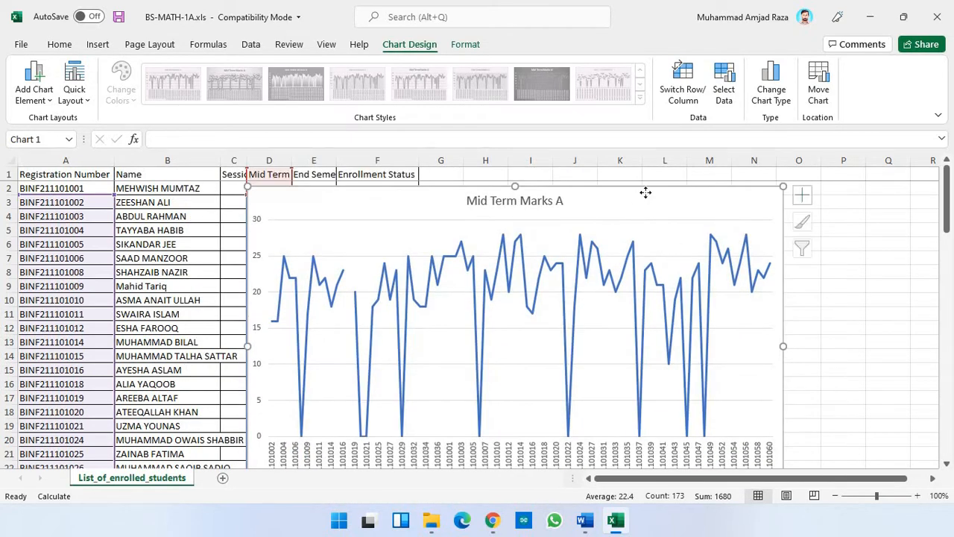
pyautogui.moveTo(645, 193); pyautogui.dragTo(647, 195)
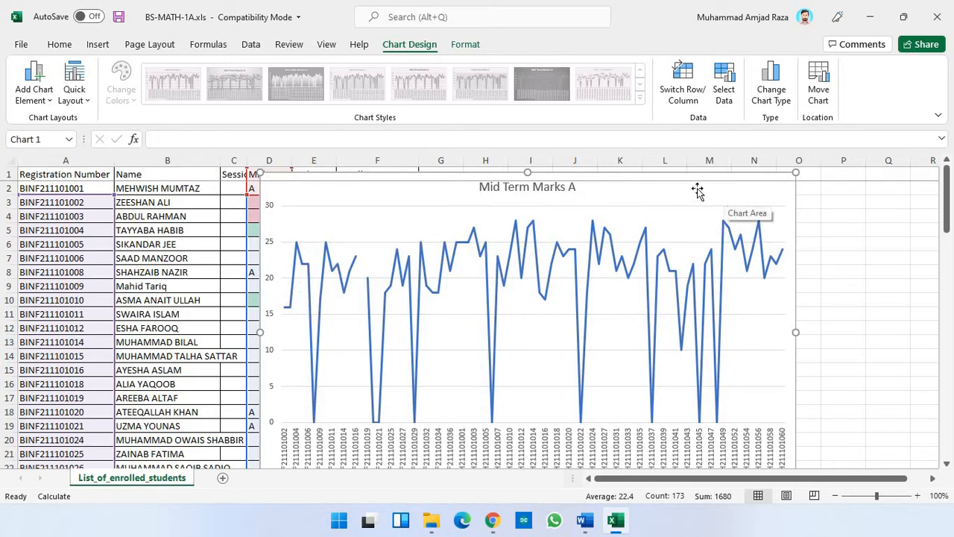
# Close BS-MATH-1A.xls without saving its changes.
pyautogui.click(775, 181)
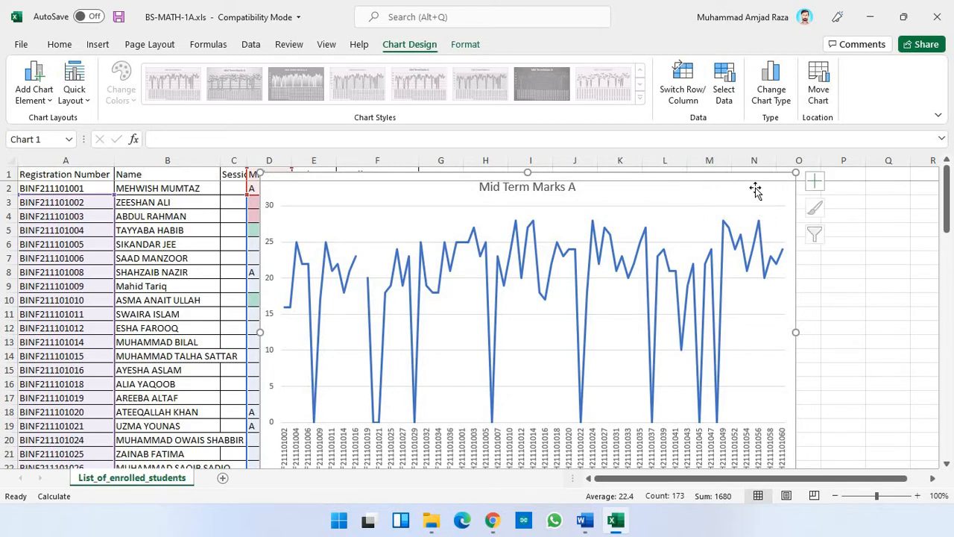
pyautogui.click(951, 8)
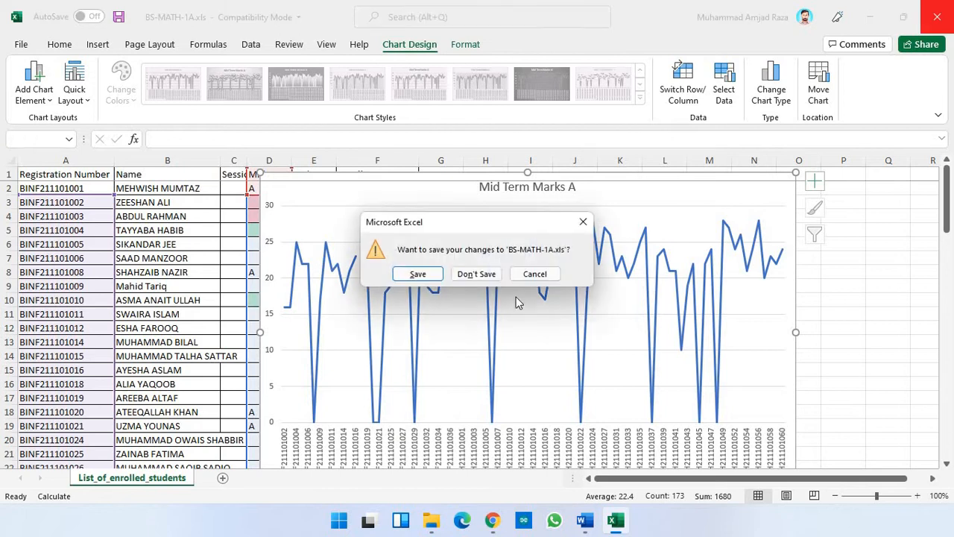
pyautogui.click(484, 273)
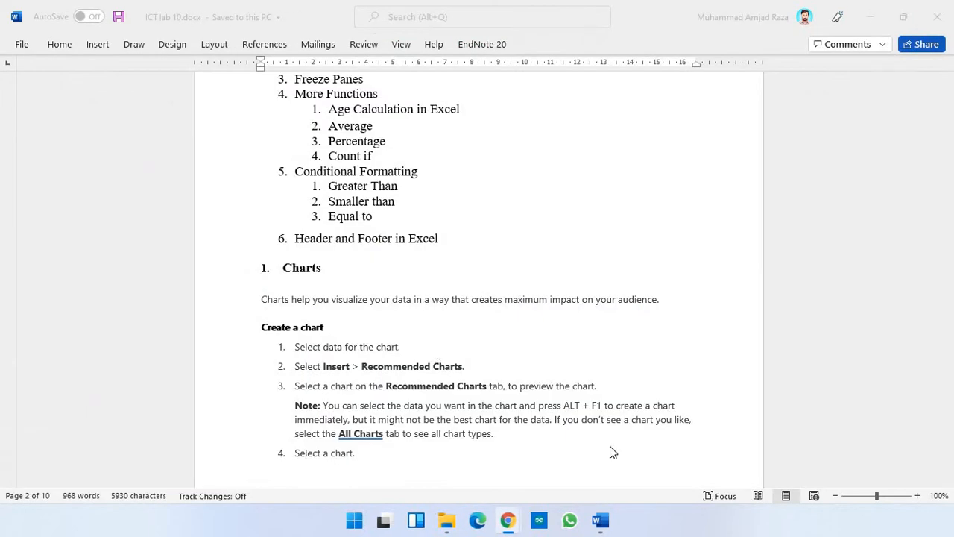
# Launch Excel again, maximize its window and open a123.xlsx from the Documents folder.
pyautogui.click(354, 519)
pyautogui.click(441, 152)
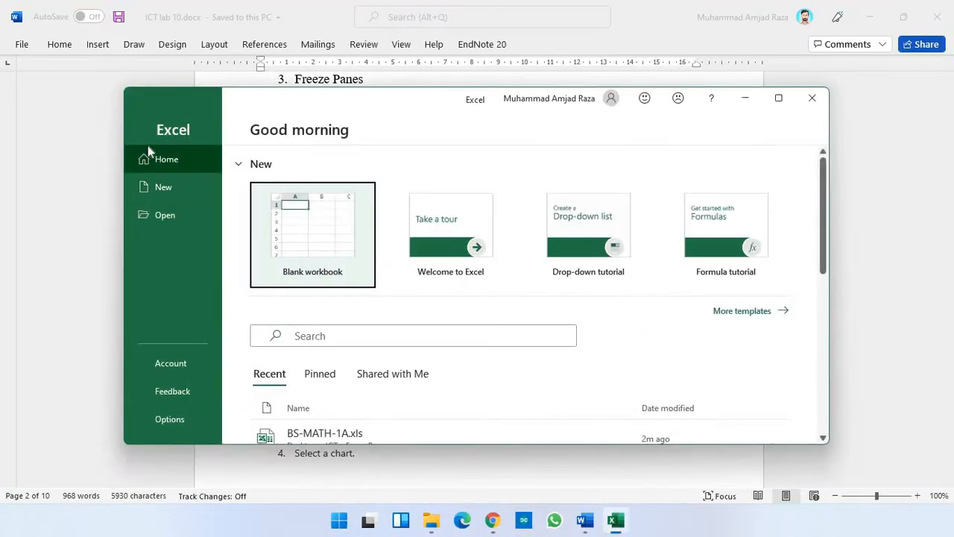
pyautogui.doubleClick(419, 105)
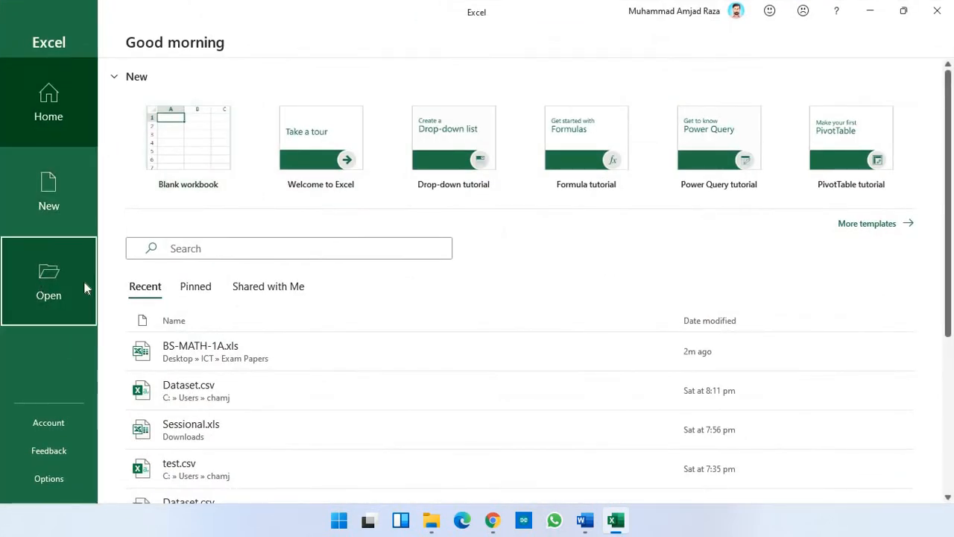
pyautogui.click(85, 289)
pyautogui.click(151, 343)
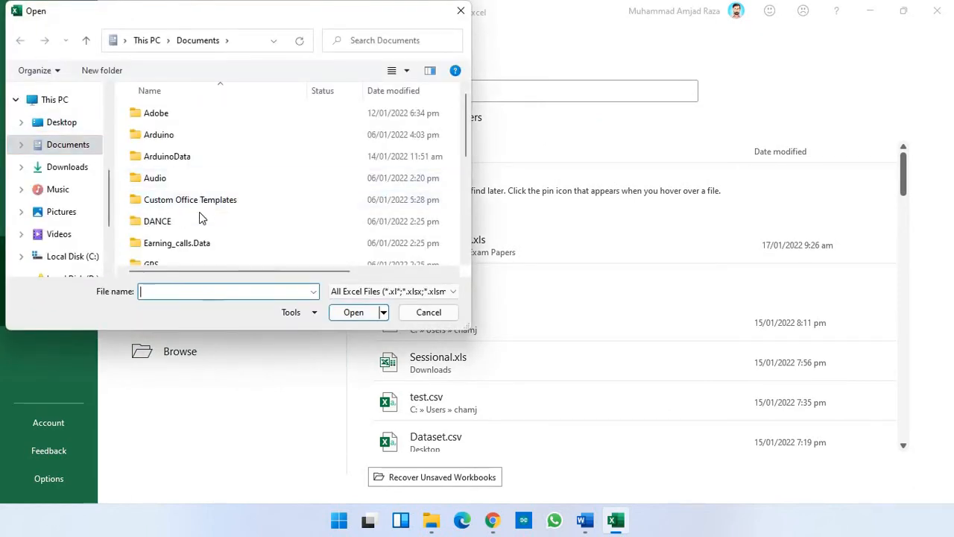
pyautogui.scroll(-3, 207, 237)
pyautogui.scroll(-1, 207, 237)
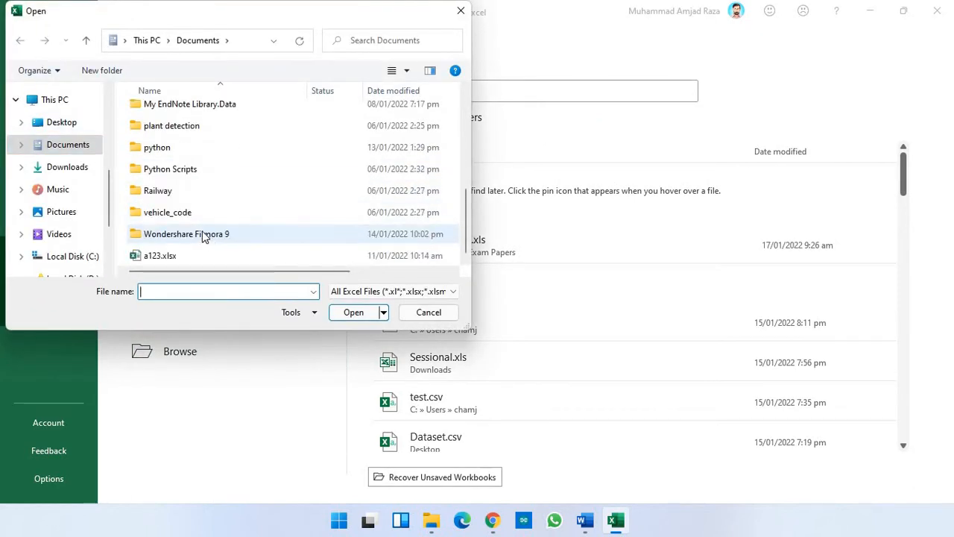
pyautogui.doubleClick(163, 266)
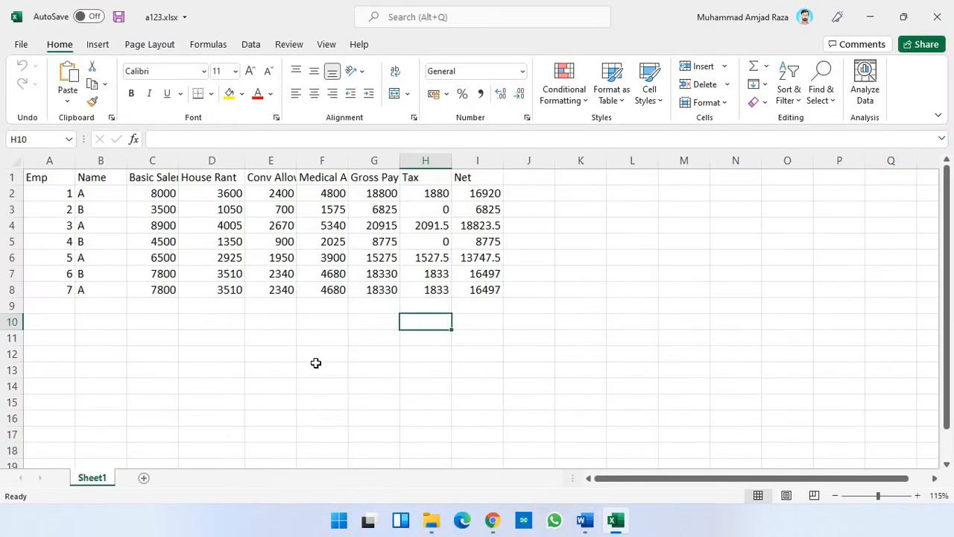
# Fit the Basic Salery, Conv Allowns, Medical Allowance and Gross Pay columns to the width of their contents.
pyautogui.click(316, 366)
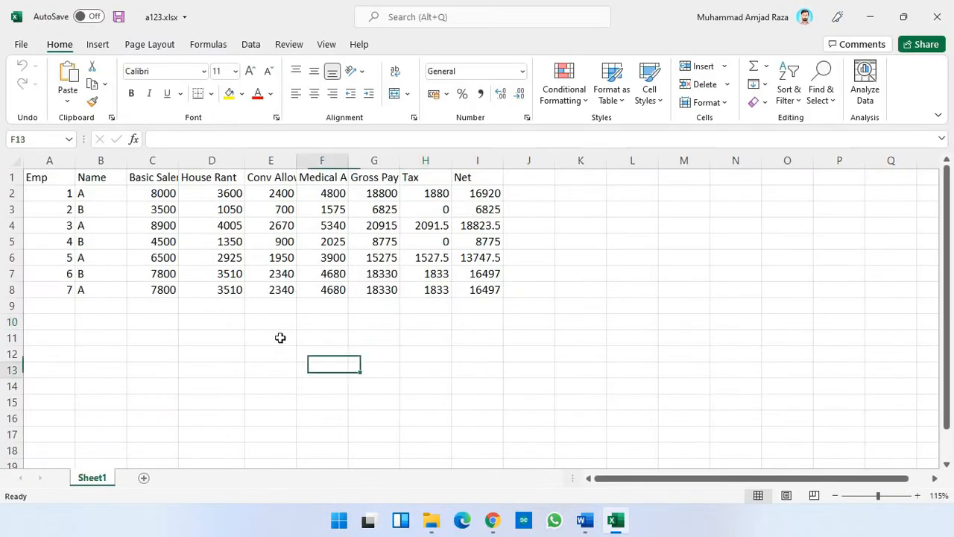
pyautogui.doubleClick(178, 160)
pyautogui.doubleClick(309, 163)
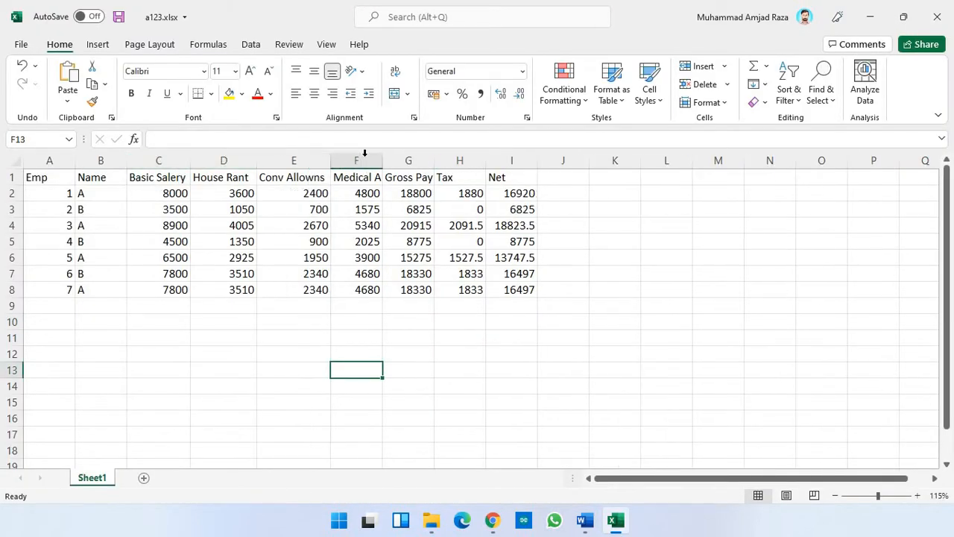
pyautogui.doubleClick(383, 161)
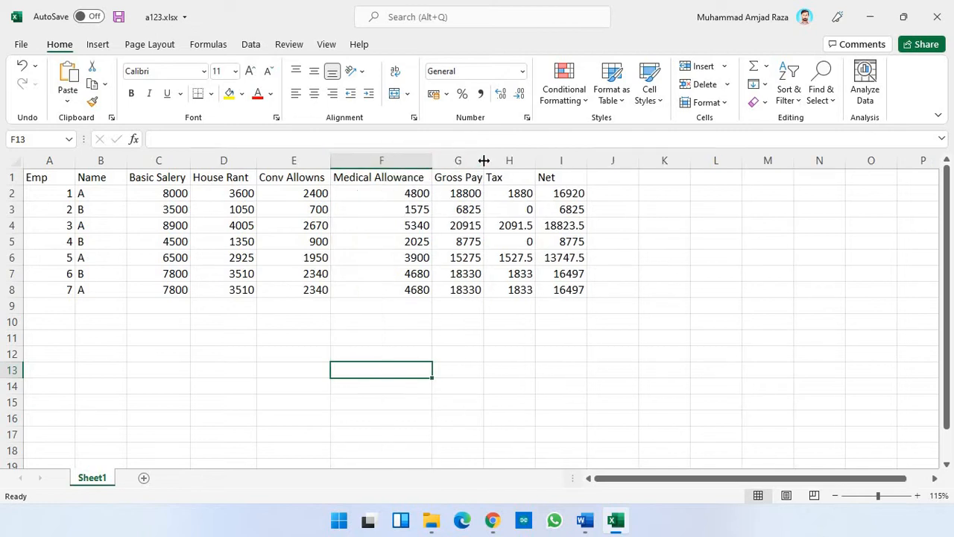
pyautogui.doubleClick(484, 160)
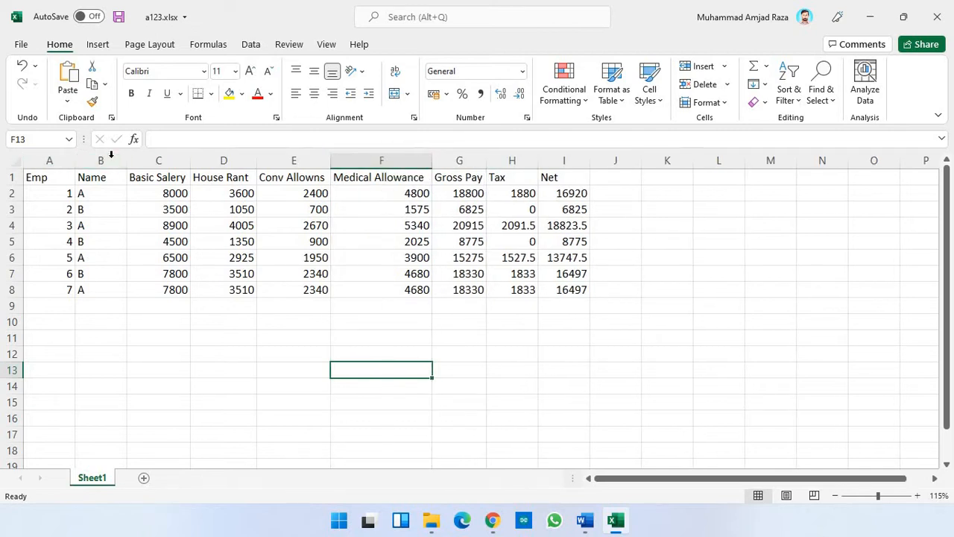
# Select the columns from Name through Net and bring up the recommended charts for them.
pyautogui.moveTo(111, 158); pyautogui.dragTo(566, 160)
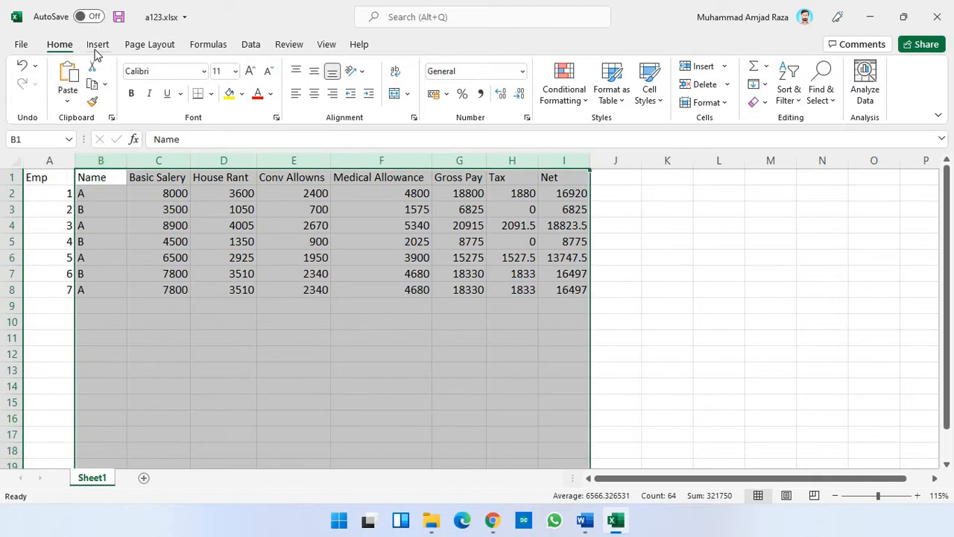
pyautogui.click(96, 46)
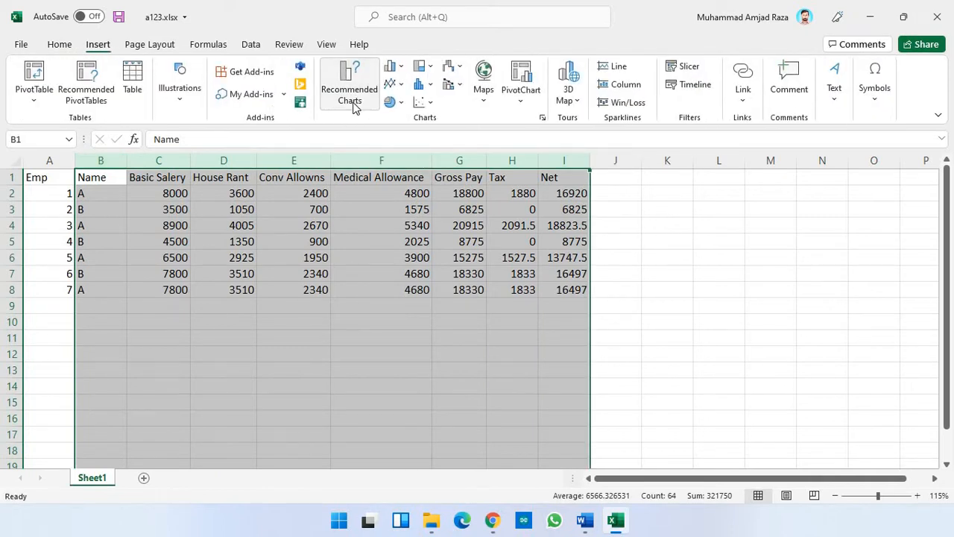
pyautogui.click(353, 108)
# Preview the recommended clustered column charts, such as Net, Tax, Medical Allowance and House Rant by Name, and dismiss them without inserting one.
pyautogui.click(330, 229)
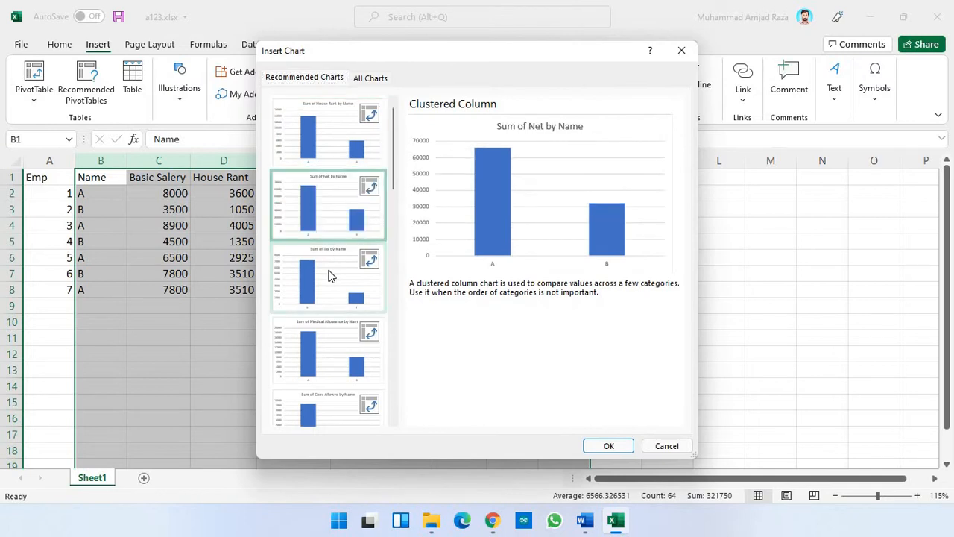
pyautogui.click(328, 276)
pyautogui.click(335, 322)
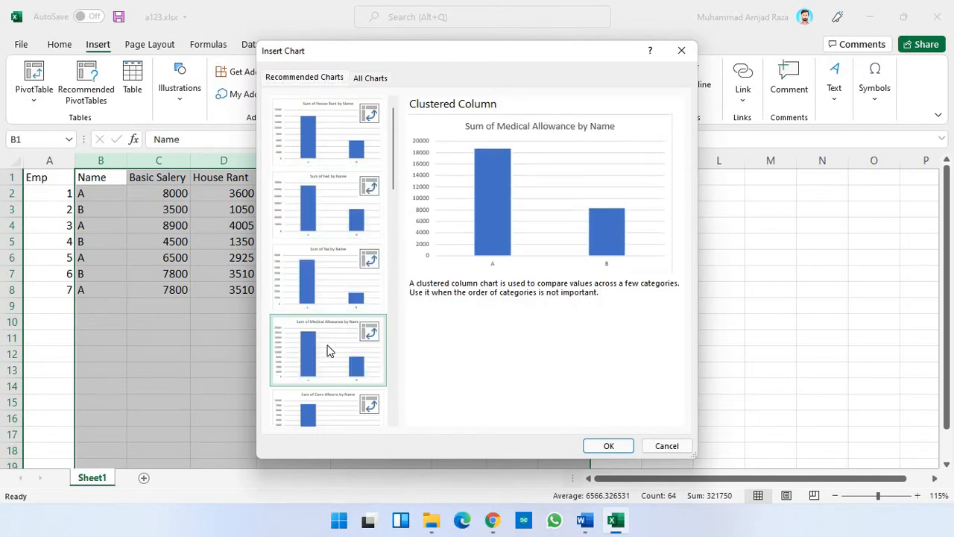
pyautogui.click(317, 406)
pyautogui.click(326, 302)
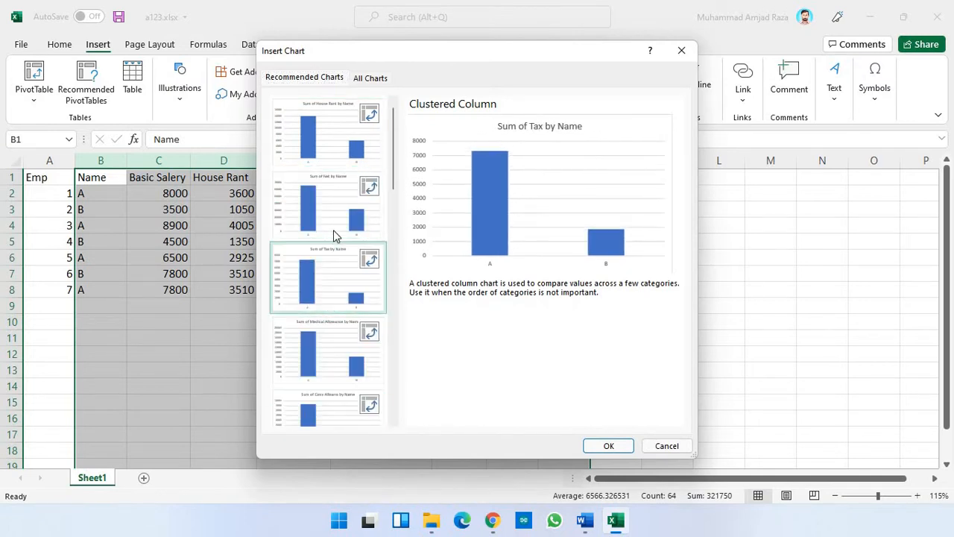
pyautogui.click(333, 230)
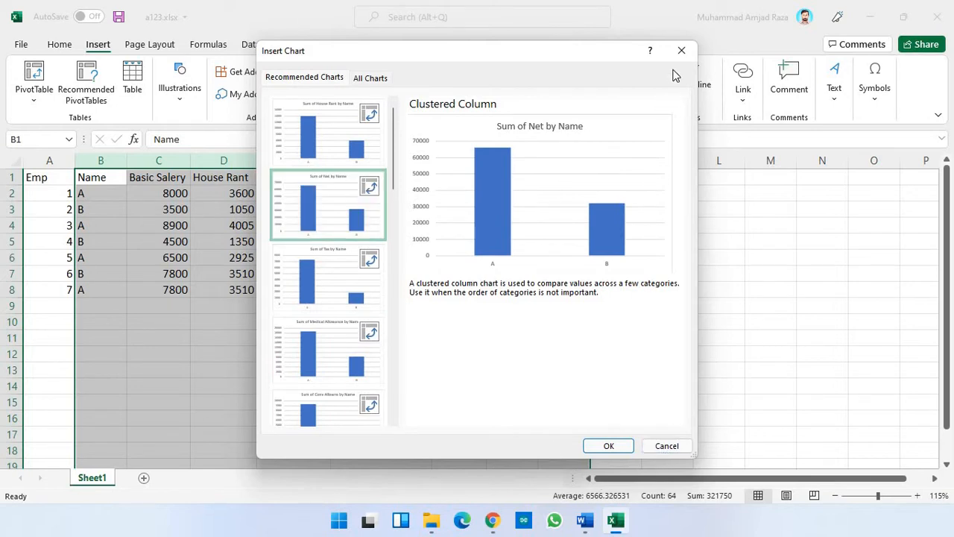
pyautogui.click(371, 118)
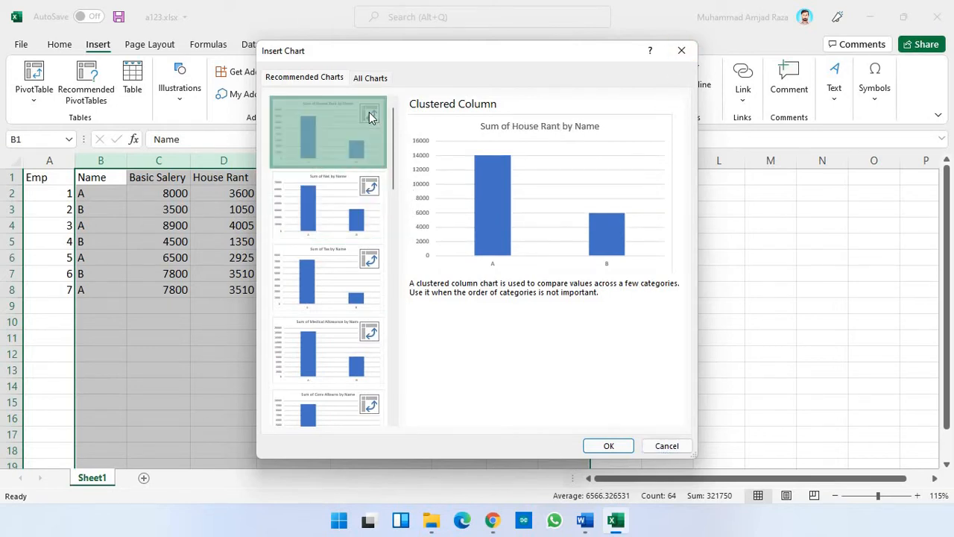
pyautogui.click(683, 446)
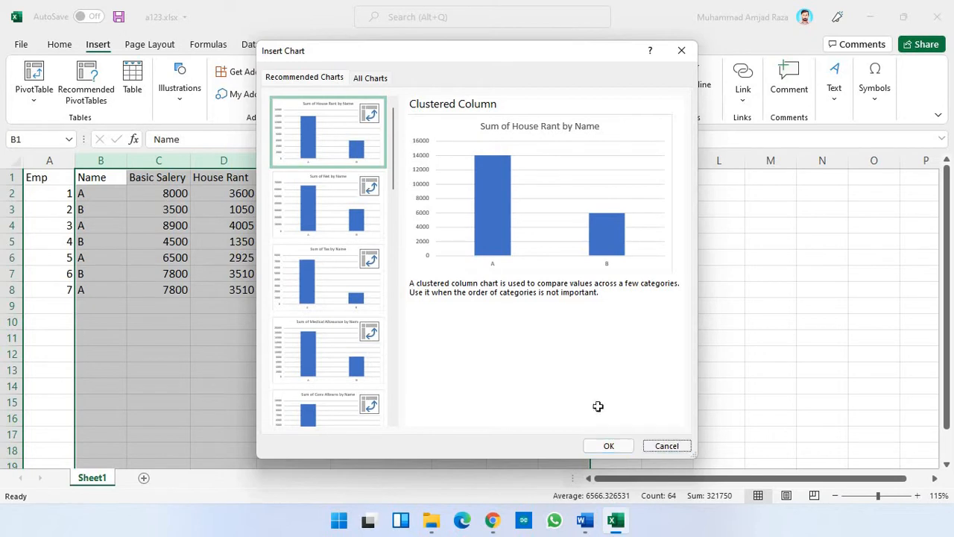
# Insert a 2-D Stacked Line with Markers chart from the selected Name to Net columns.
pyautogui.click(392, 84)
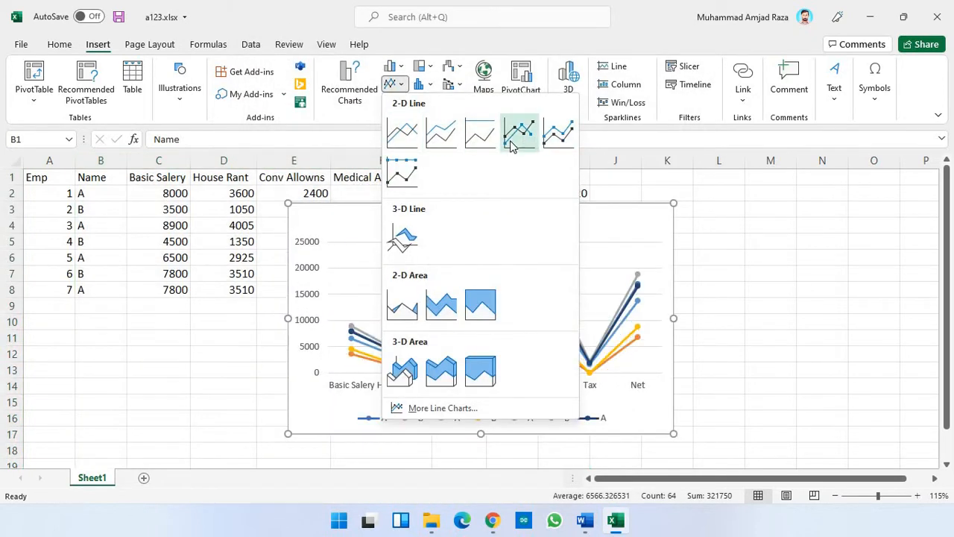
pyautogui.click(558, 133)
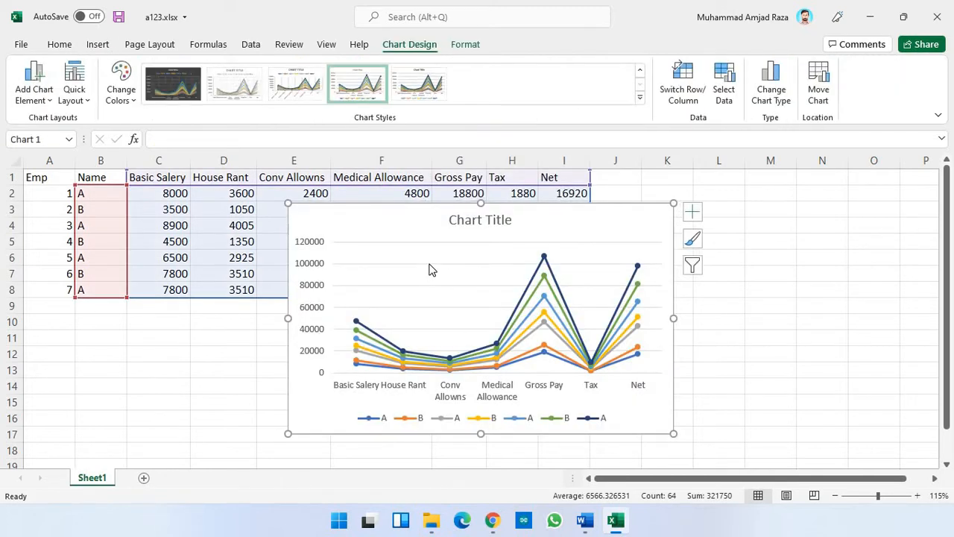
# Replace the names in cells B4 to B8 with C, D, E, F and G.
pyautogui.click(93, 225)
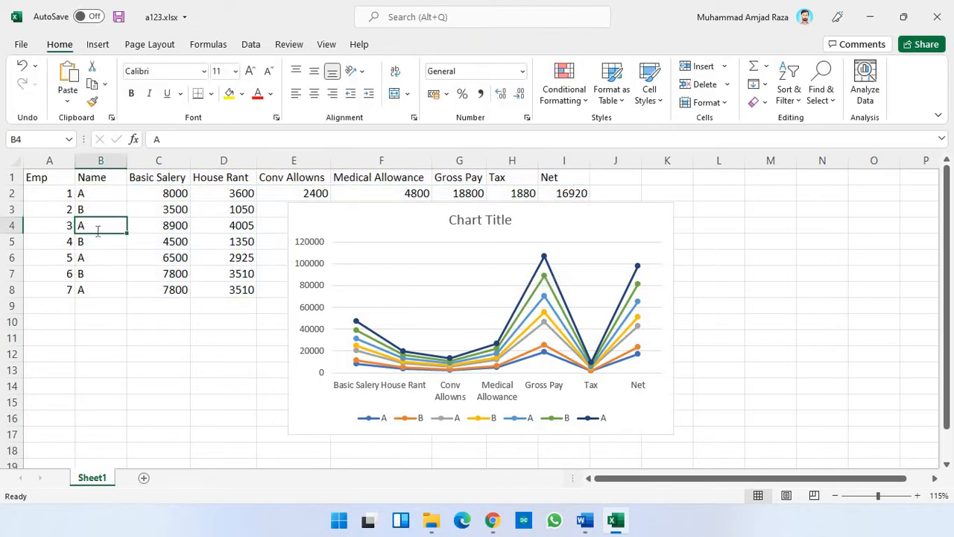
pyautogui.write('C')
pyautogui.click(95, 241)
pyautogui.write('D')
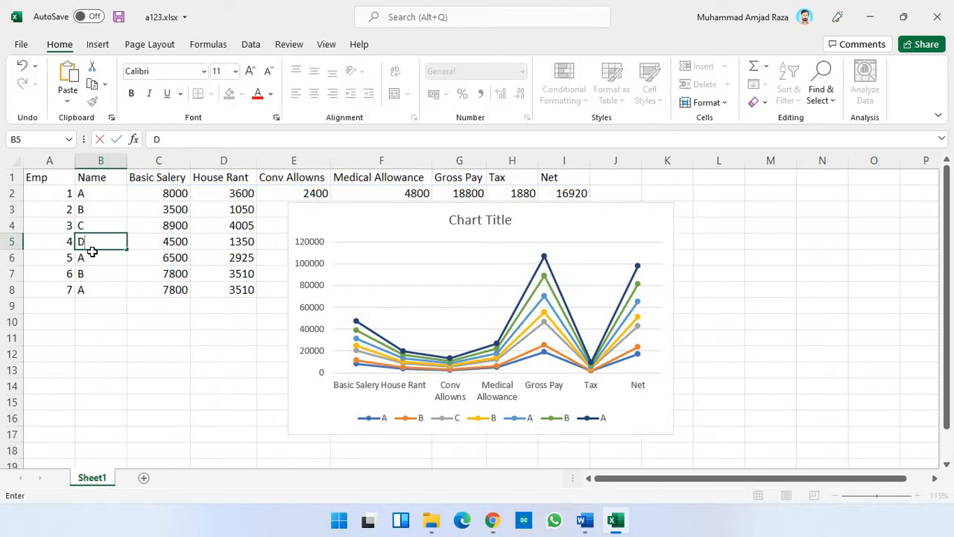
pyautogui.click(92, 252)
pyautogui.write('E')
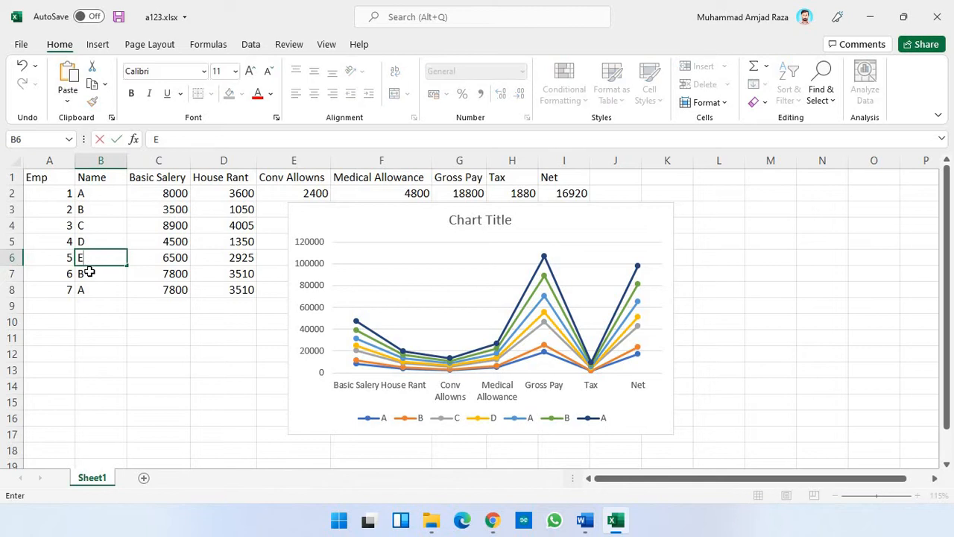
pyautogui.click(89, 272)
pyautogui.write('F')
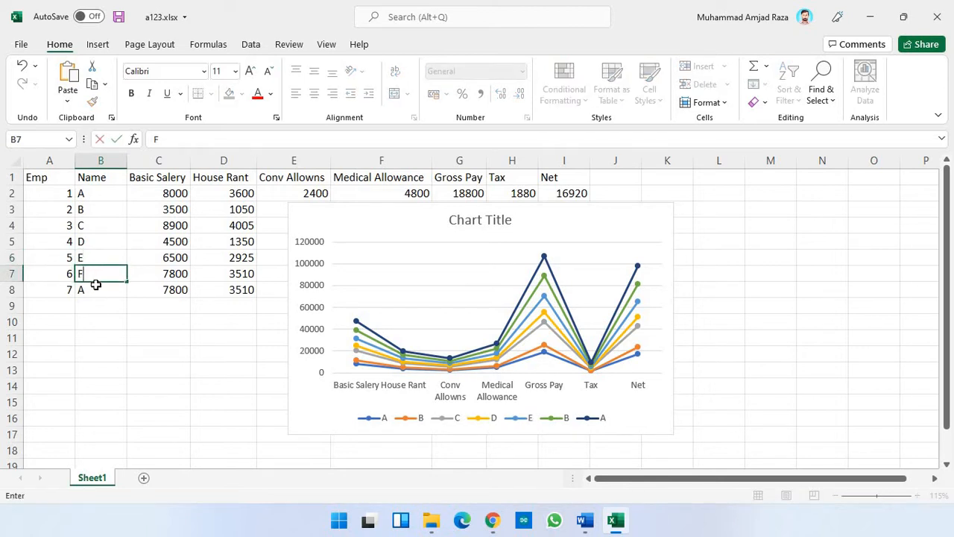
pyautogui.click(93, 288)
pyautogui.write('G')
pyautogui.click(177, 366)
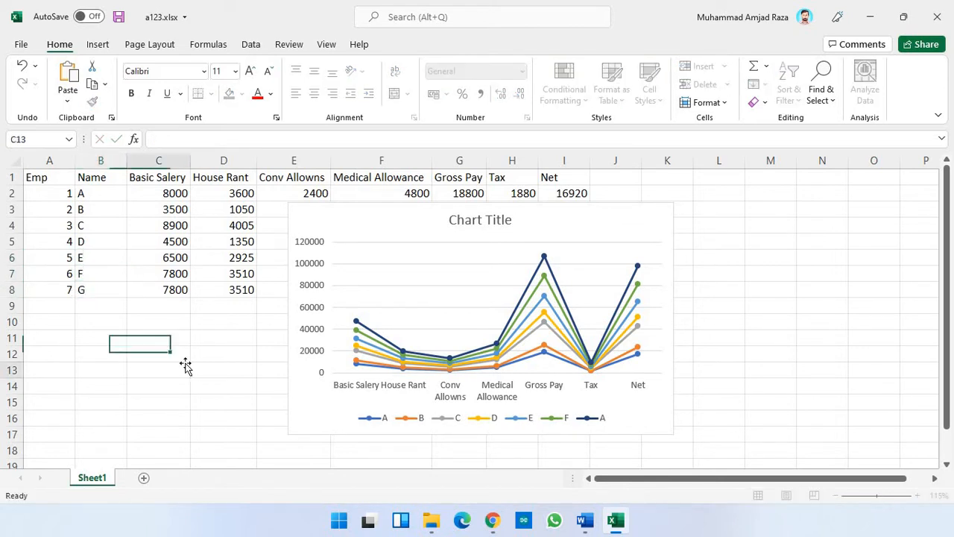
# Move the line chart up over the salary table, closing its formatting options without changing any.
pyautogui.moveTo(539, 222); pyautogui.dragTo(422, 196)
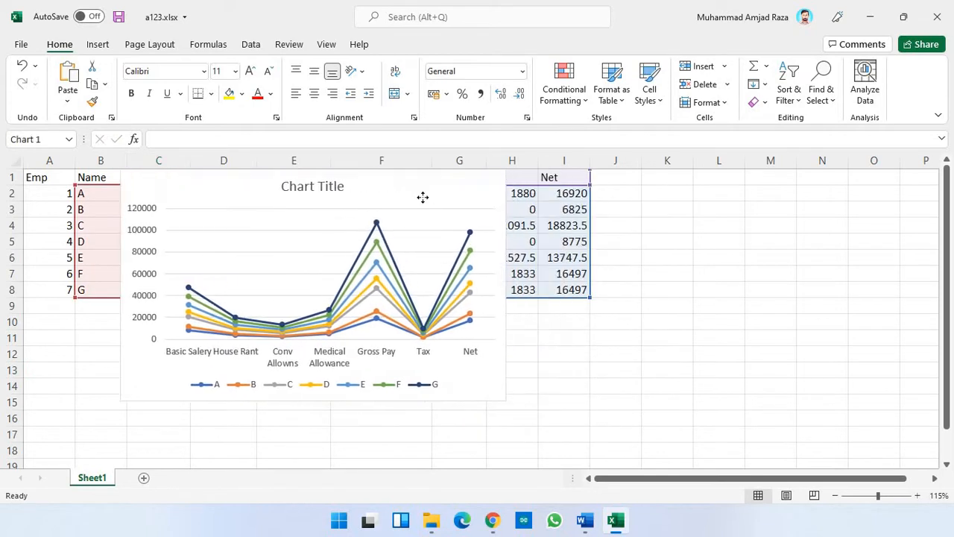
pyautogui.doubleClick(501, 400)
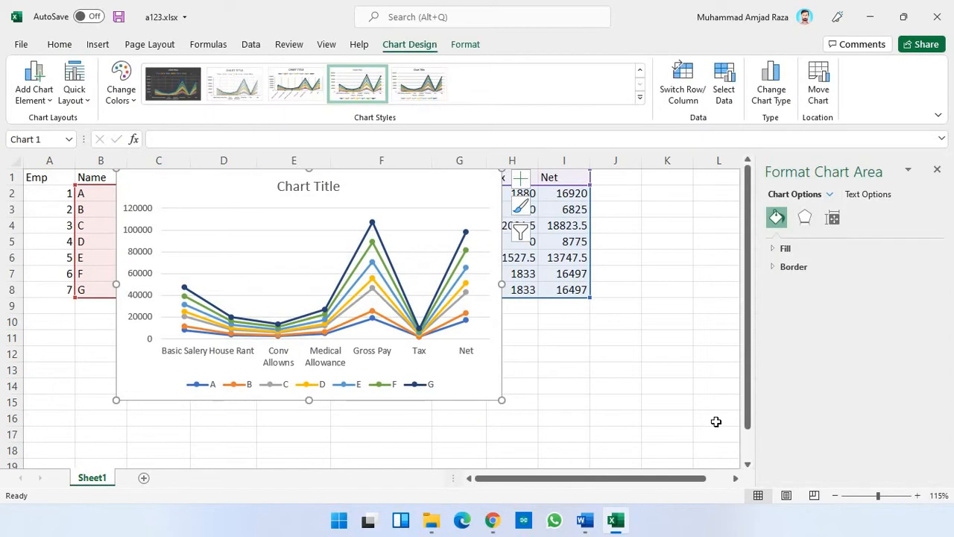
pyautogui.click(938, 172)
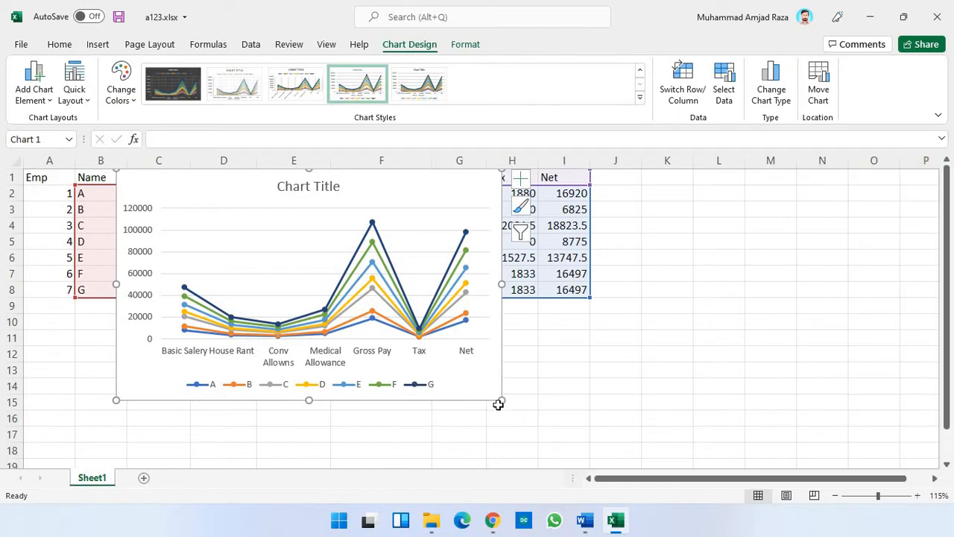
# Enlarge the line chart and position it over columns C to K with its axis labels and legend in view.
pyautogui.moveTo(503, 399); pyautogui.dragTo(728, 380)
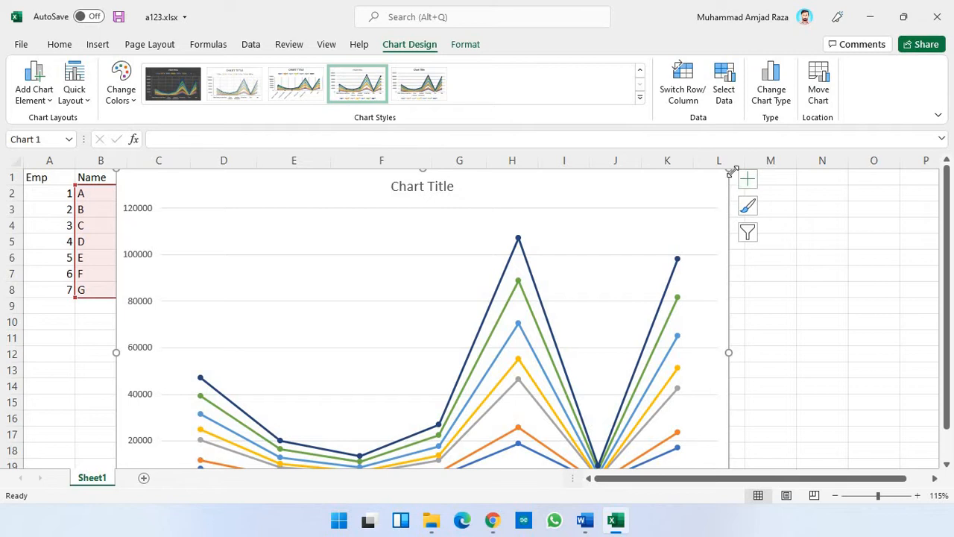
pyautogui.moveTo(728, 172); pyautogui.dragTo(664, 207)
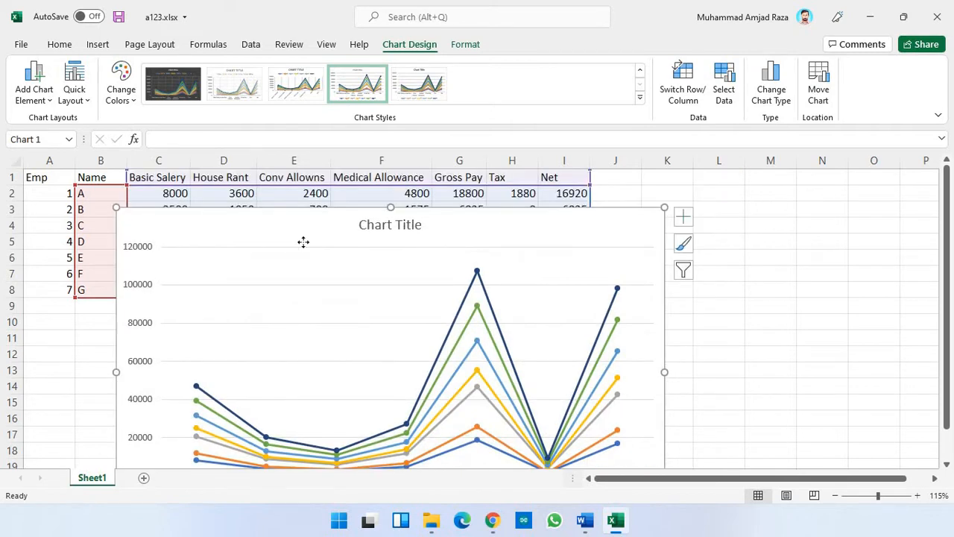
pyautogui.moveTo(302, 241); pyautogui.dragTo(330, 201)
pyautogui.hotkey('ctrl', 'z')
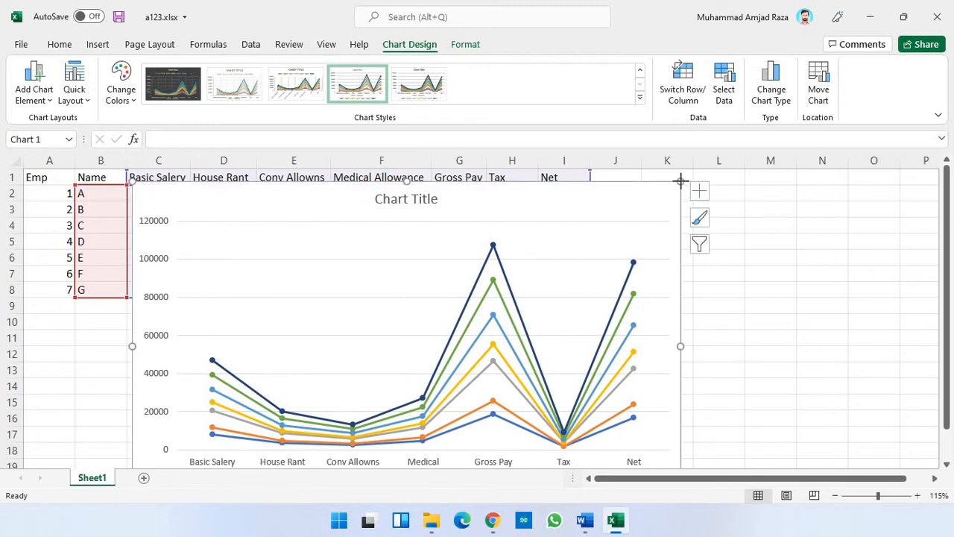
pyautogui.moveTo(681, 181); pyautogui.dragTo(644, 212)
pyautogui.moveTo(310, 228); pyautogui.dragTo(364, 179)
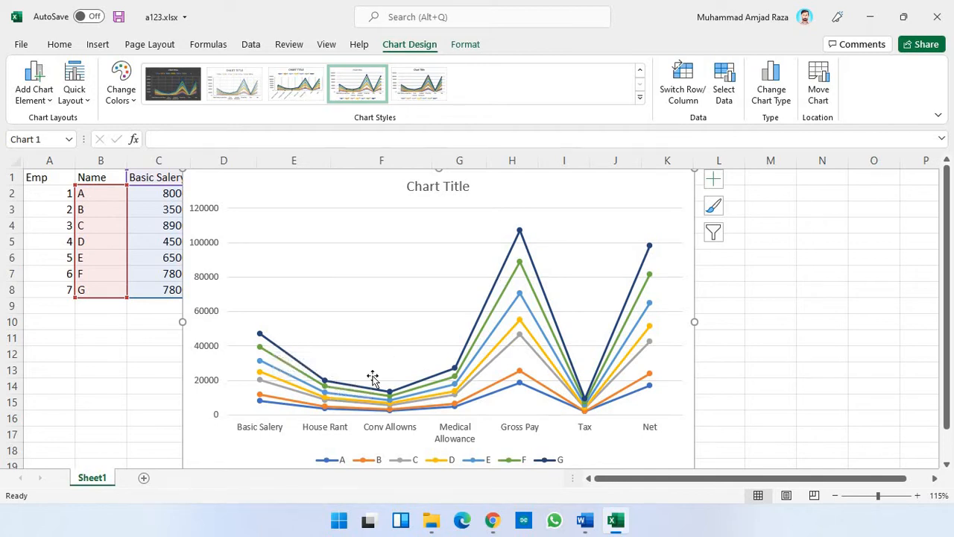
pyautogui.moveTo(455, 362)
pyautogui.moveTo(649, 256)
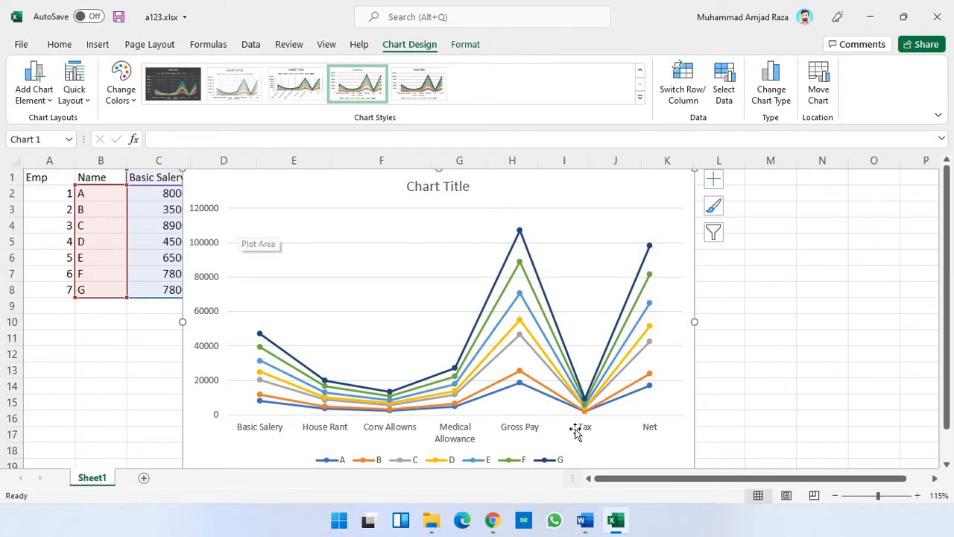
# Glance at the lab document in Word, return to Excel and give the line chart the light grey gradient style with data labels inside round markers.
pyautogui.click(585, 521)
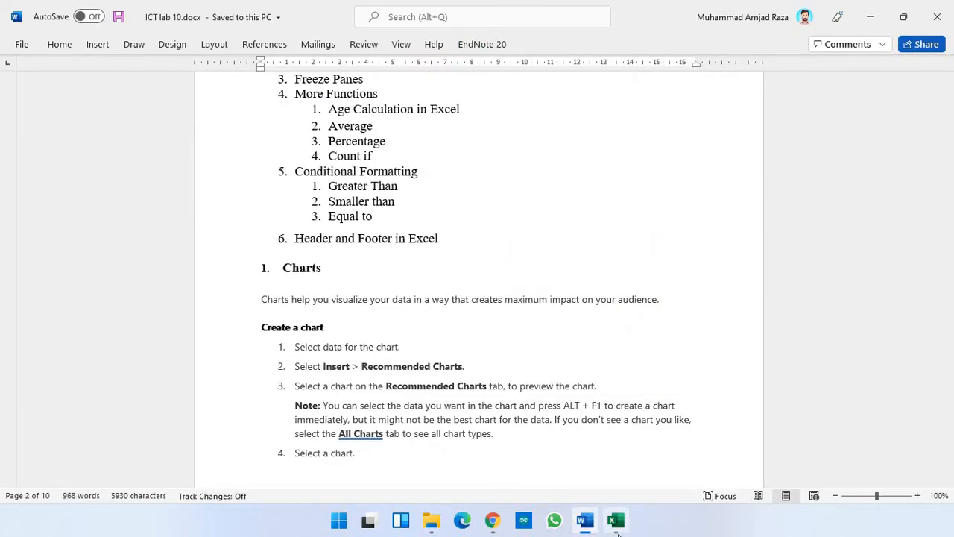
pyautogui.click(616, 525)
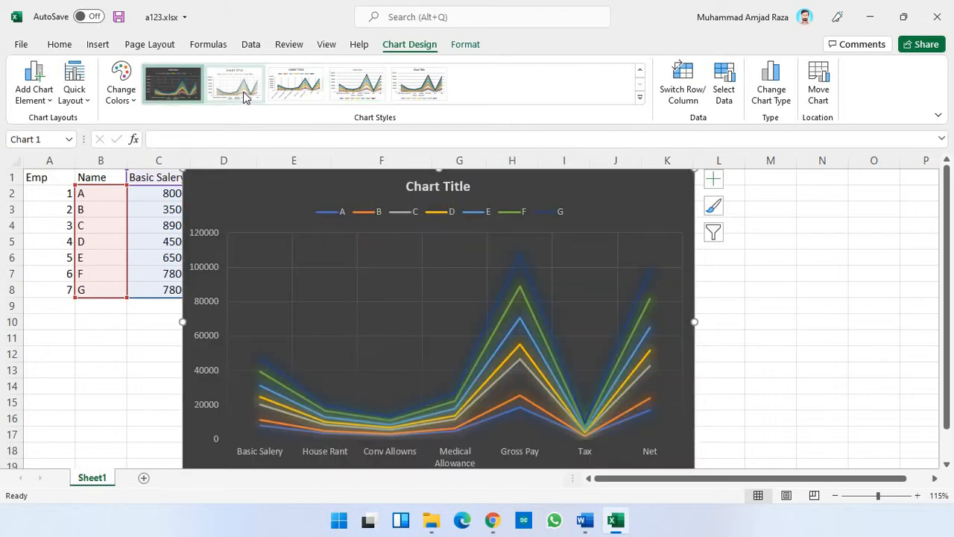
pyautogui.click(246, 95)
pyautogui.click(188, 91)
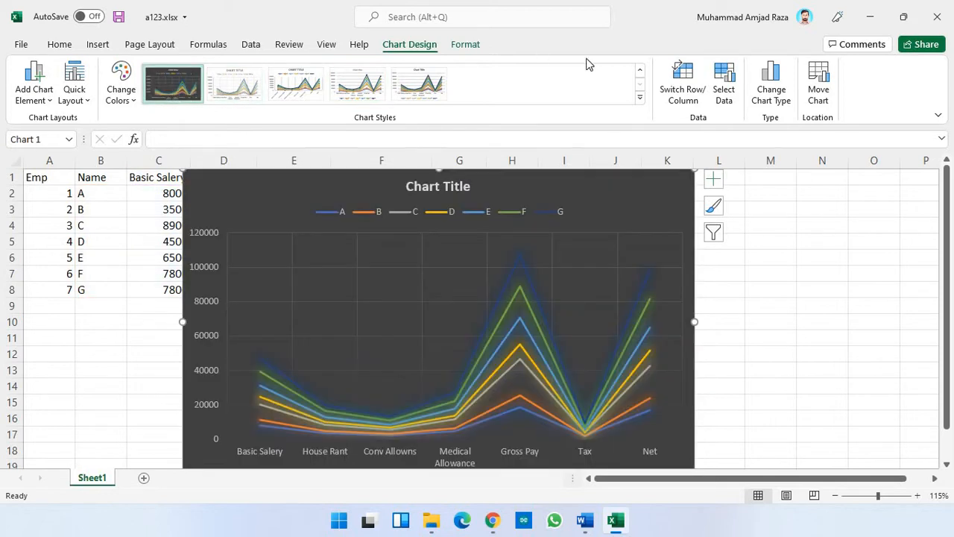
pyautogui.click(639, 98)
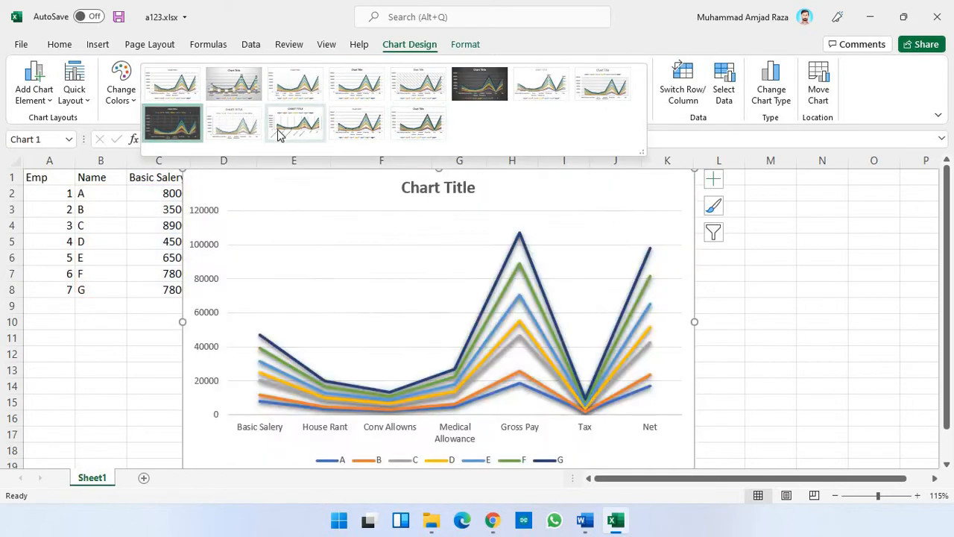
pyautogui.click(237, 84)
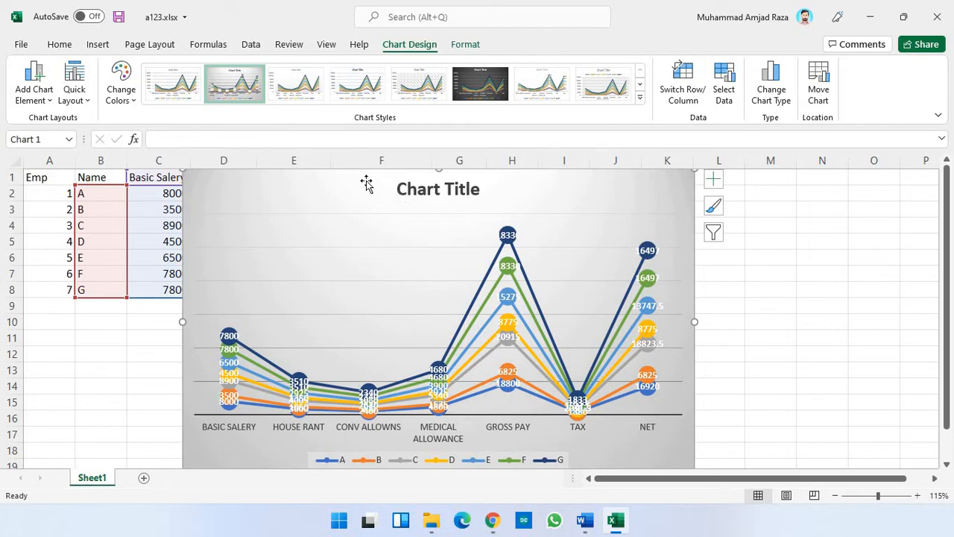
# Delete the line chart and bring up the recommended charts for the Name and Basic Salery columns.
pyautogui.press('Delete')
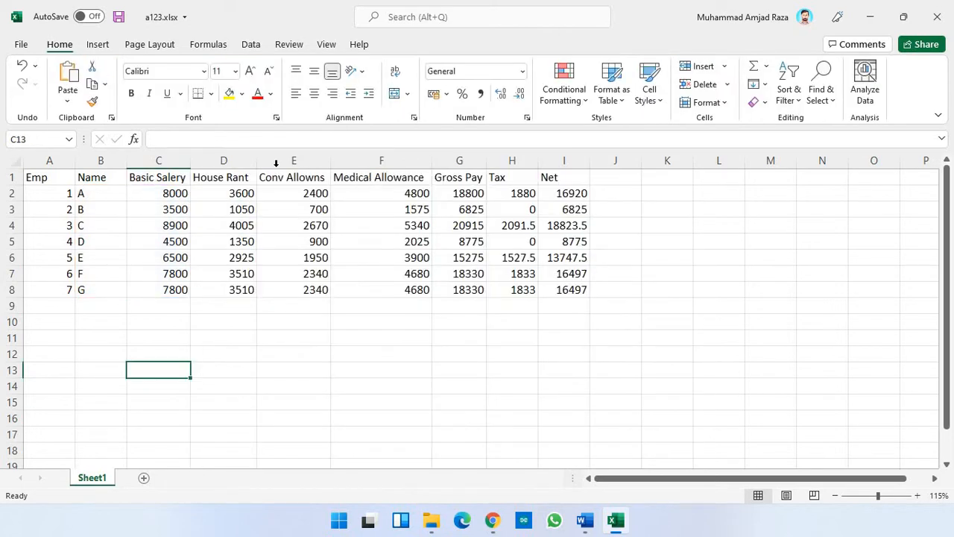
pyautogui.moveTo(117, 161); pyautogui.dragTo(149, 162)
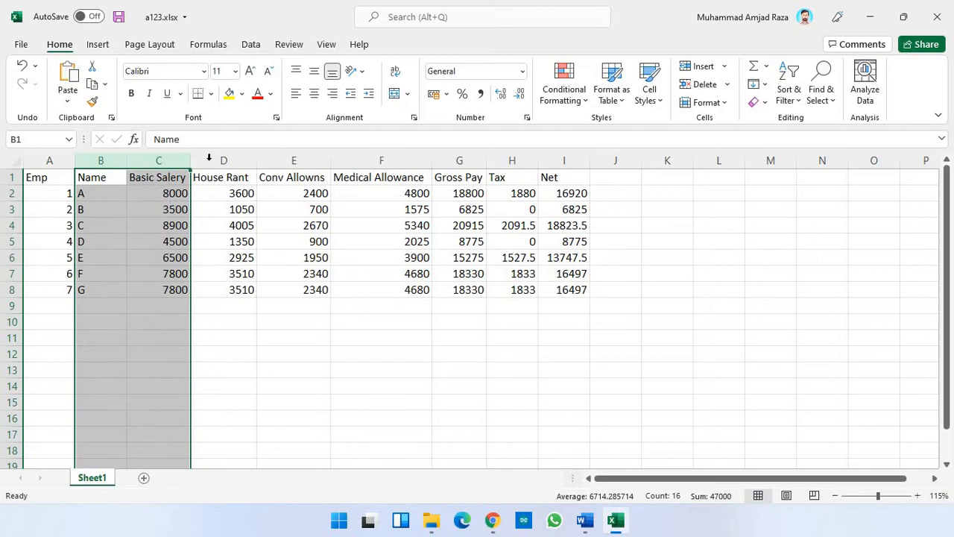
pyautogui.click(97, 45)
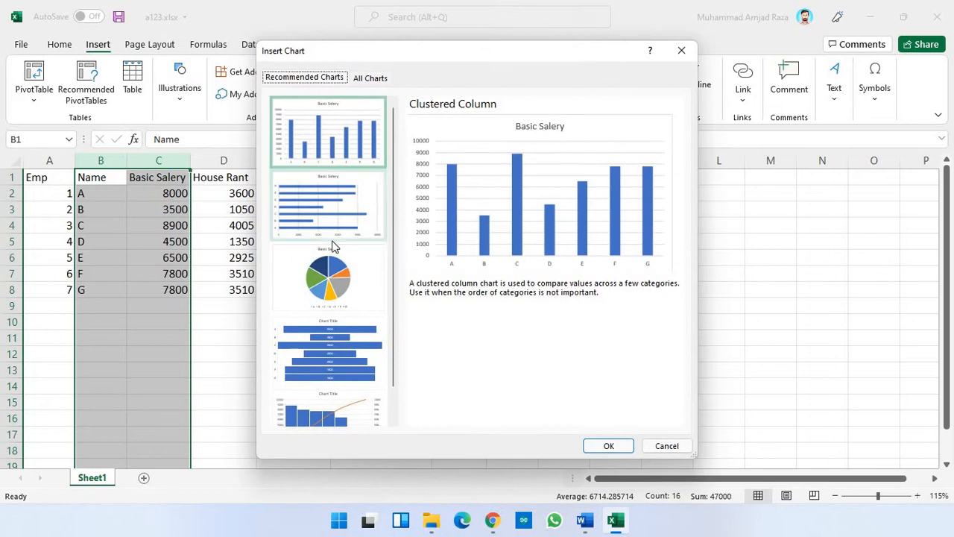
# Preview the recommended pie, clustered bar and clustered column charts, and look through the recent and template categories of all chart types.
pyautogui.click(333, 275)
pyautogui.click(332, 183)
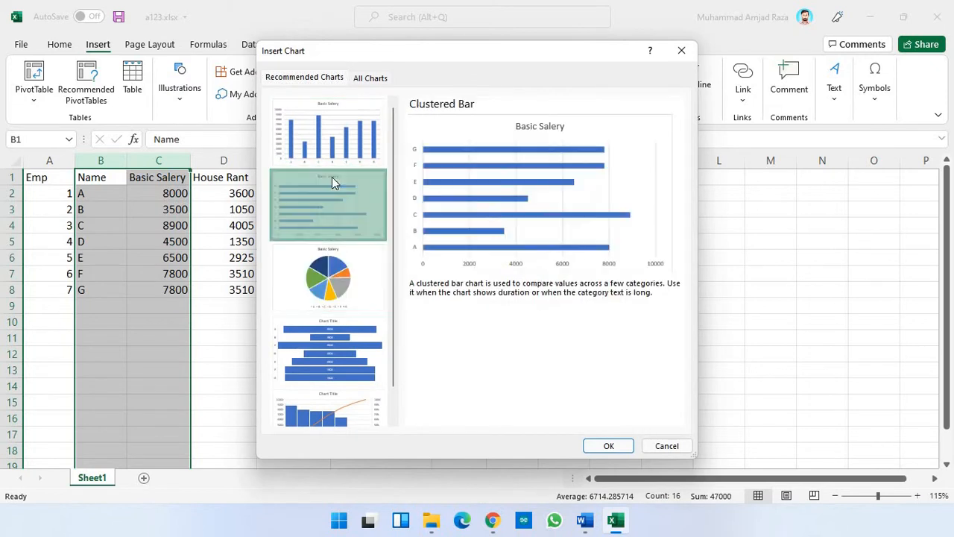
pyautogui.click(342, 134)
pyautogui.click(369, 78)
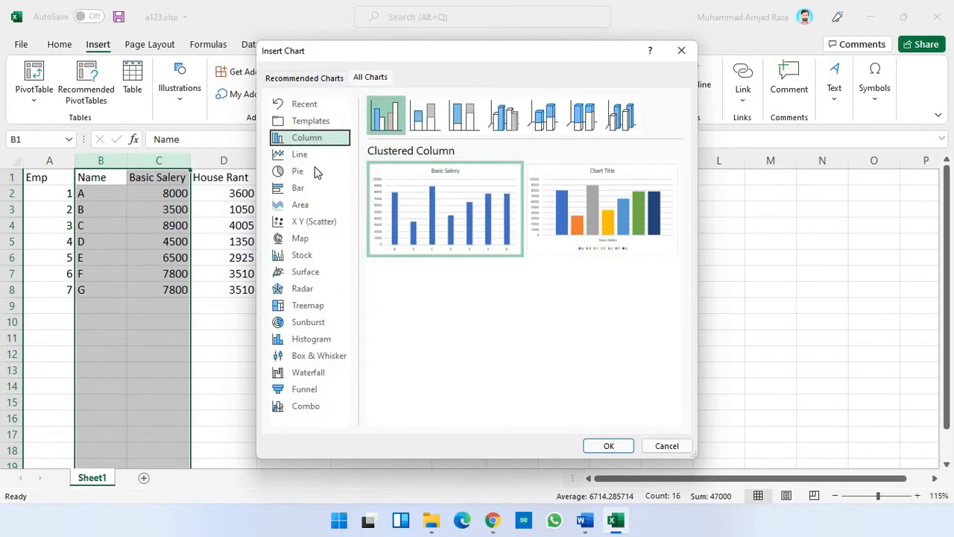
pyautogui.click(314, 103)
pyautogui.click(313, 121)
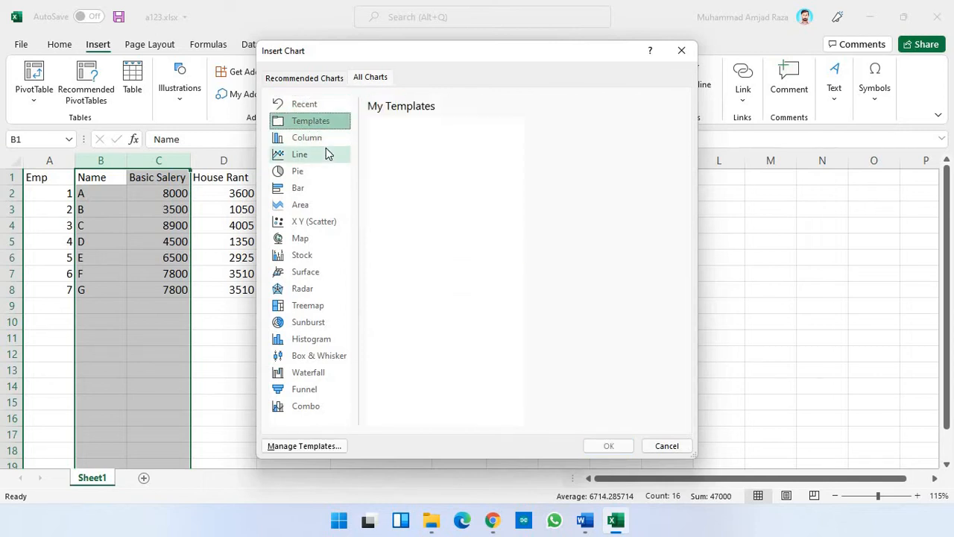
# Insert the Clustered Column chart variant with a differently coloured column for each name, inspect it and delete it.
pyautogui.click(322, 153)
pyautogui.click(319, 137)
pyautogui.click(319, 154)
pyautogui.click(318, 137)
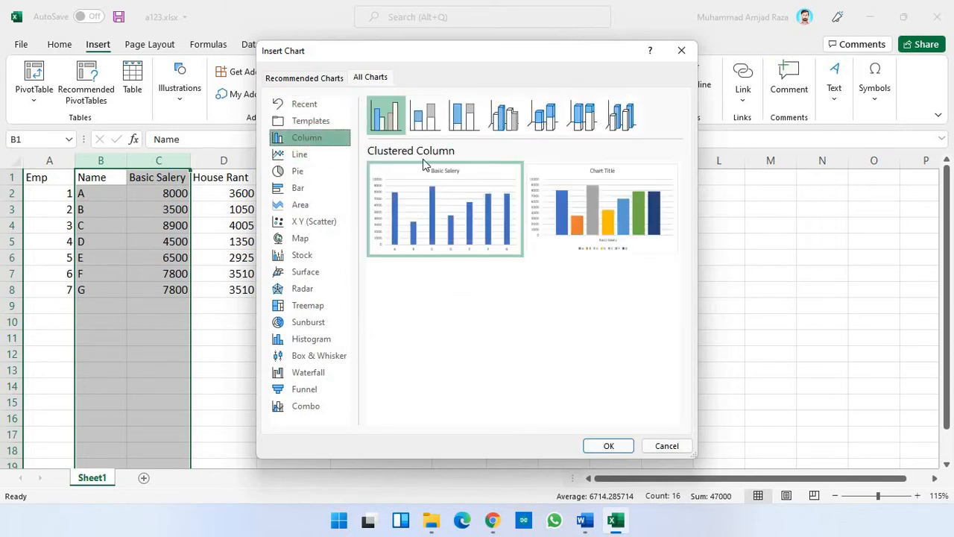
pyautogui.moveTo(663, 221)
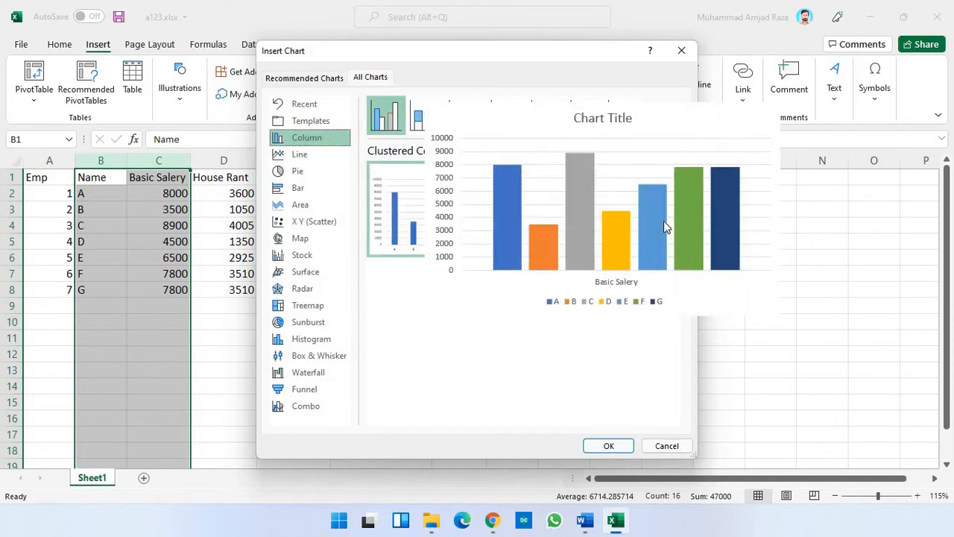
pyautogui.click(608, 446)
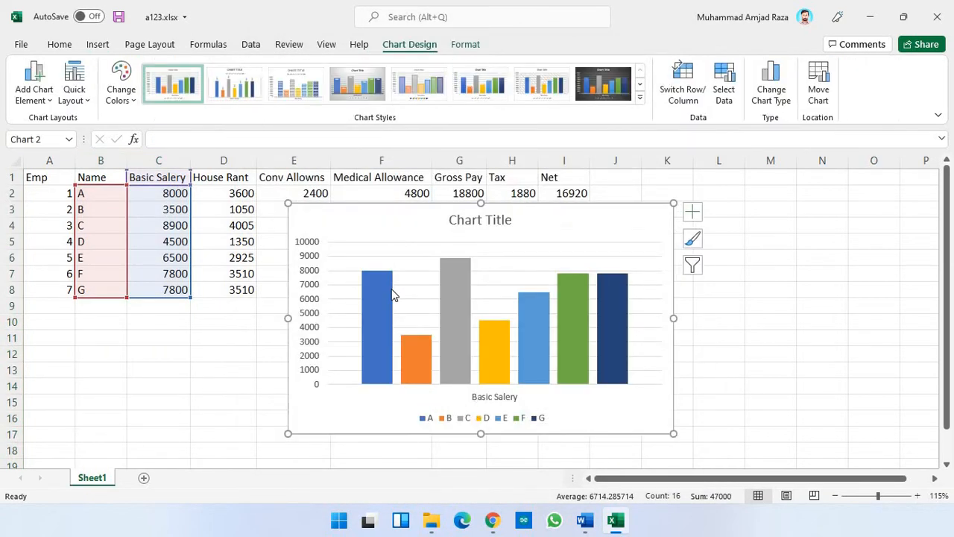
pyautogui.moveTo(394, 294)
pyautogui.press('Delete')
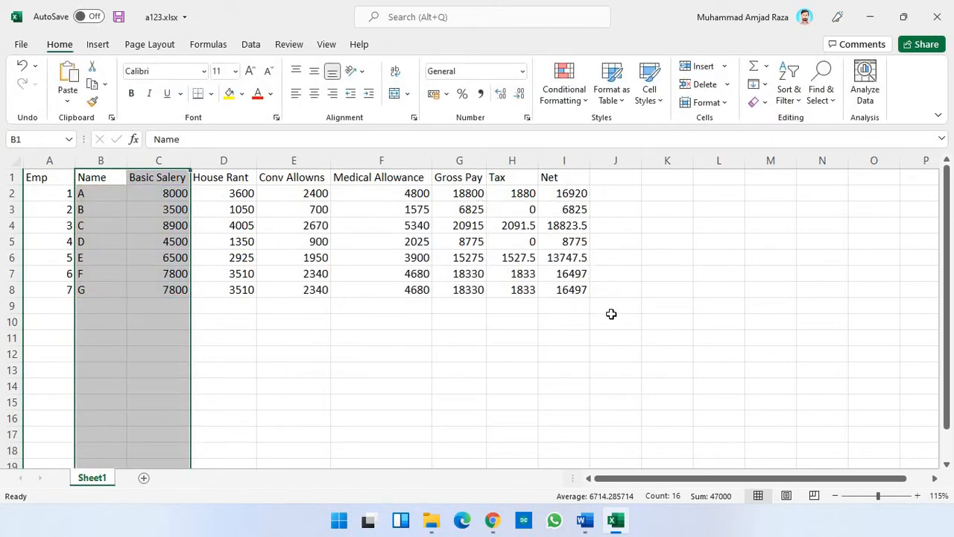
# Switch to the lab document in Word and read the Create a chart note, highlighting the ALT + F1 shortcut.
pyautogui.click(585, 520)
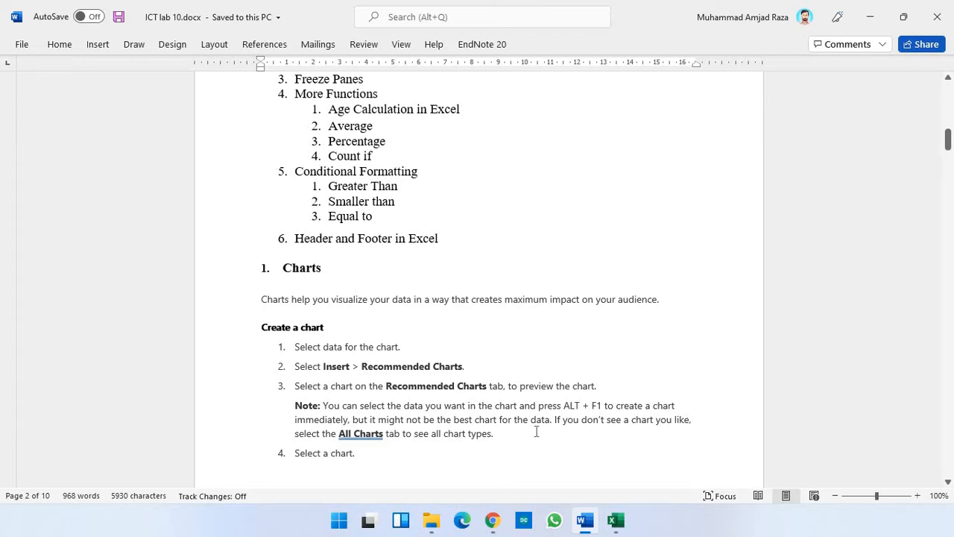
pyautogui.click(333, 405)
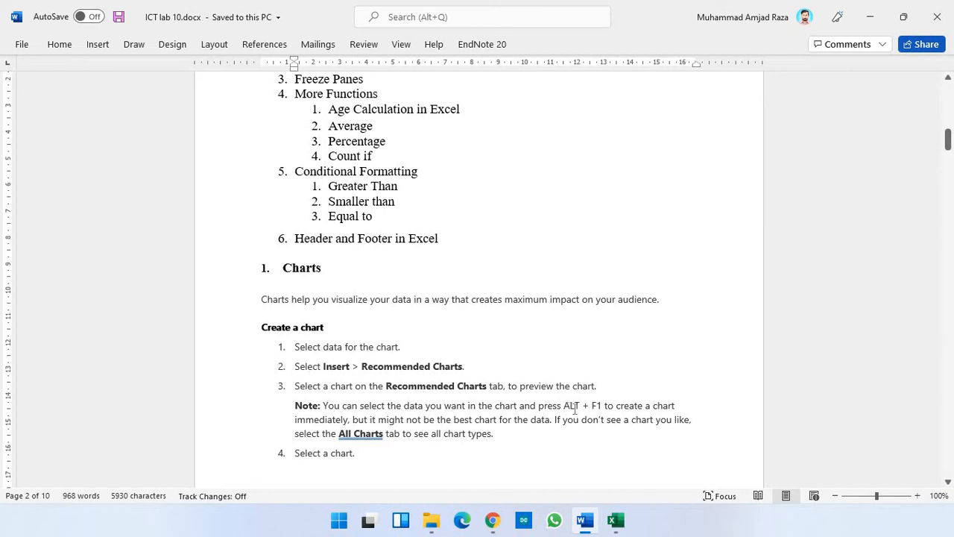
pyautogui.moveTo(564, 406); pyautogui.dragTo(604, 406)
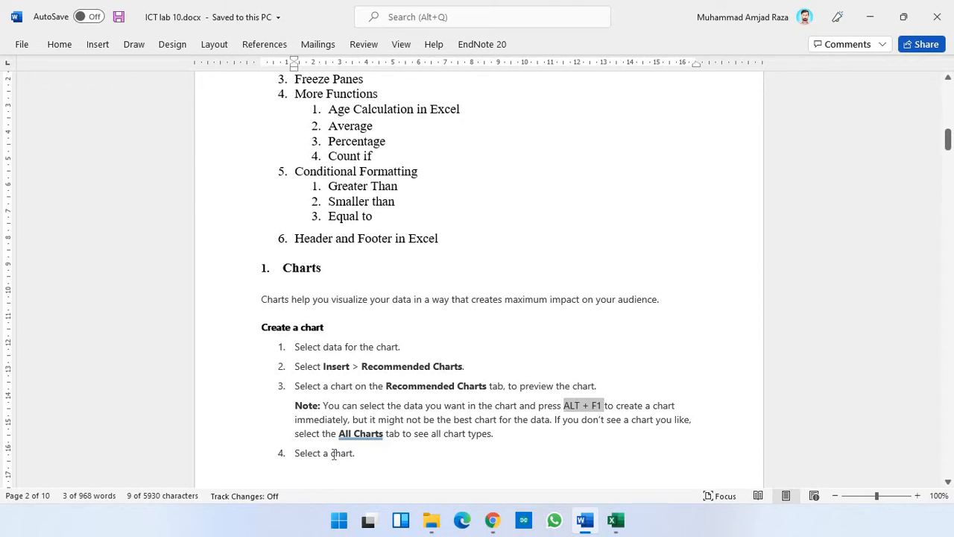
pyautogui.scroll(-1, 395, 453)
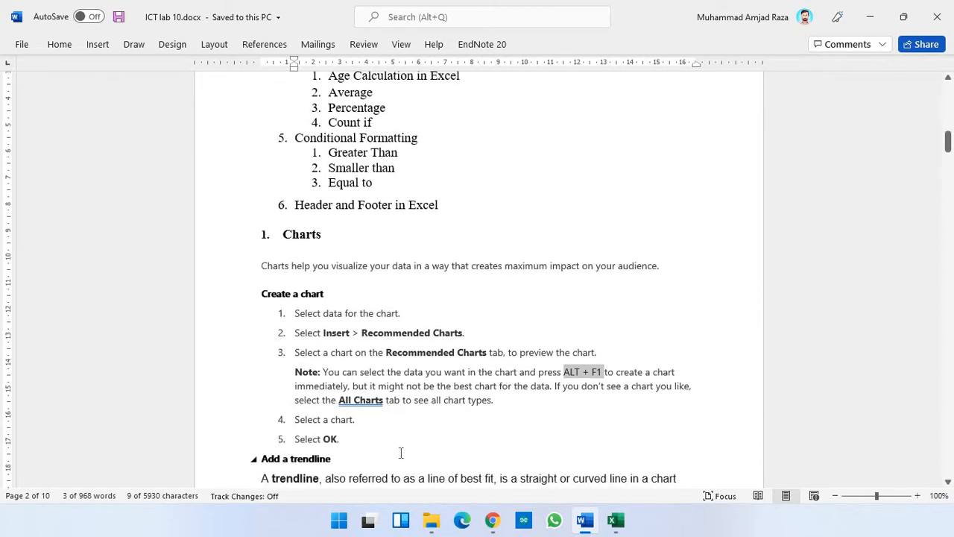
# Switch to Excel, create a default column chart from the Name and Basic Salery columns, and apply the first Colorful palette.
pyautogui.click(615, 519)
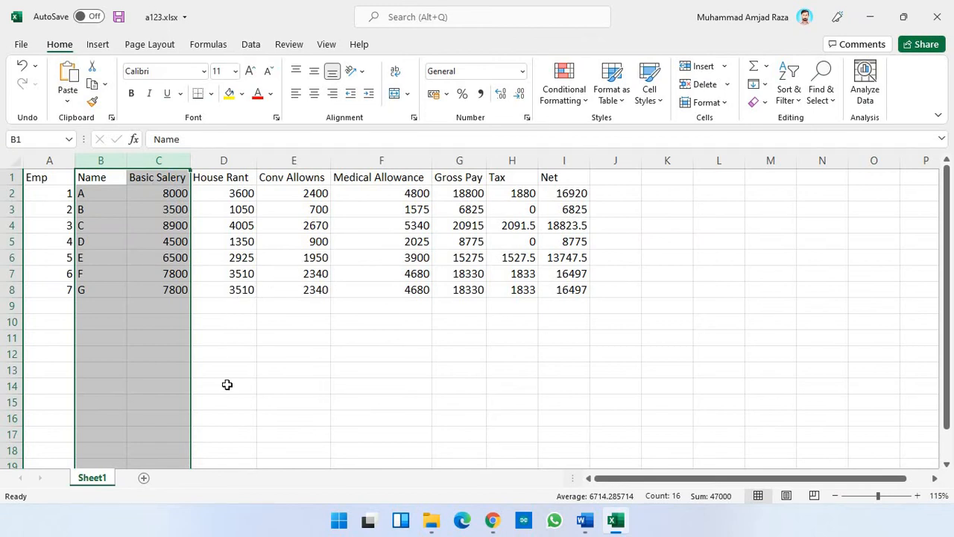
pyautogui.hotkey('alt', 'F1')
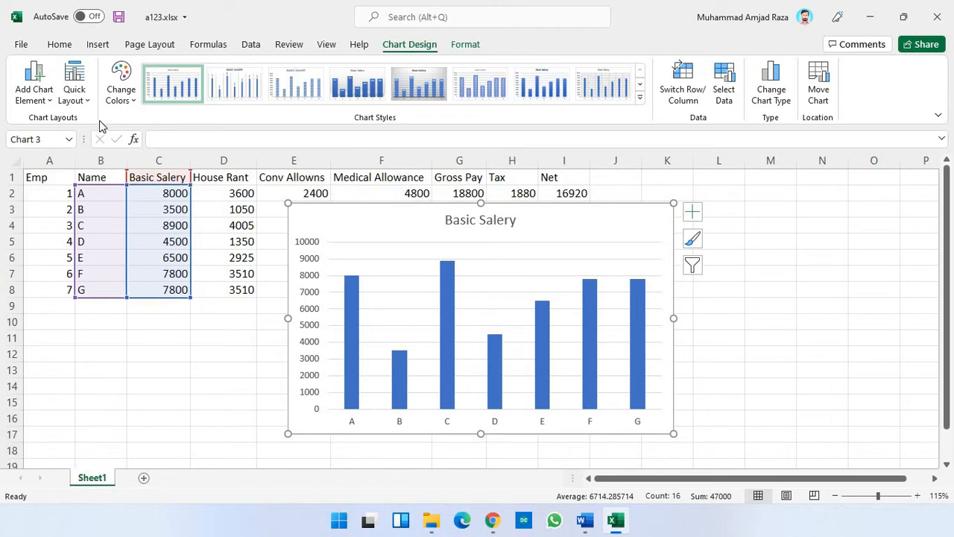
pyautogui.click(121, 88)
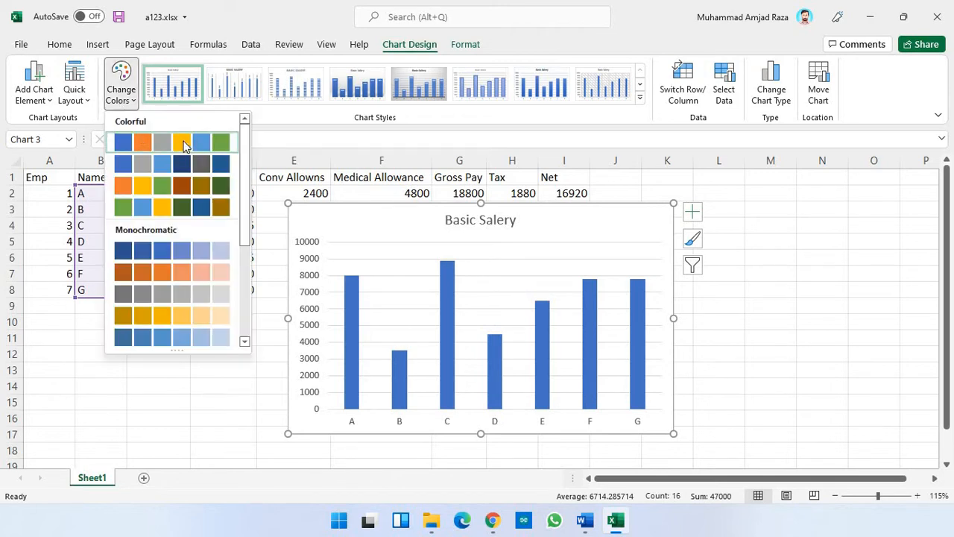
pyautogui.click(172, 141)
# Preview the colour palettes, chart styles and quick layouts available for the Basic Salery chart without applying any.
pyautogui.click(134, 100)
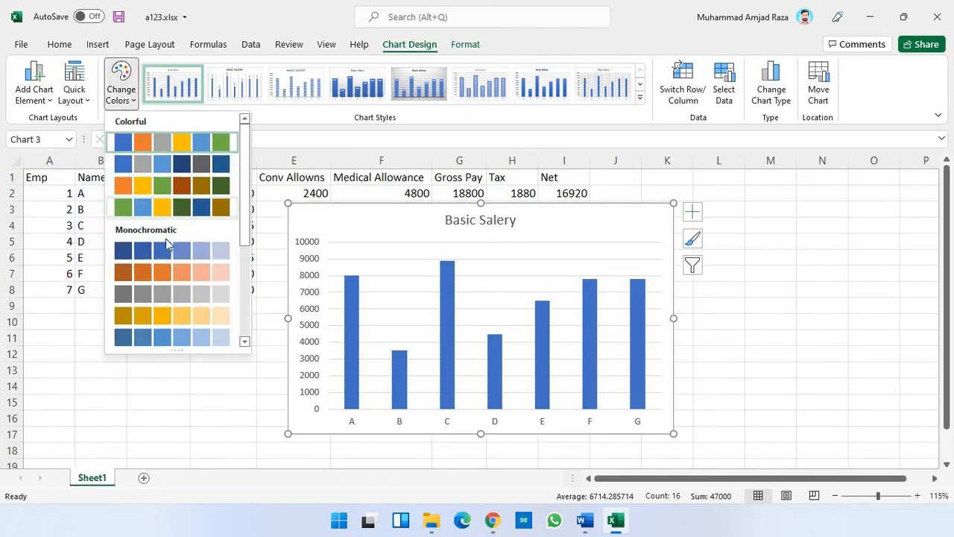
pyautogui.click(639, 97)
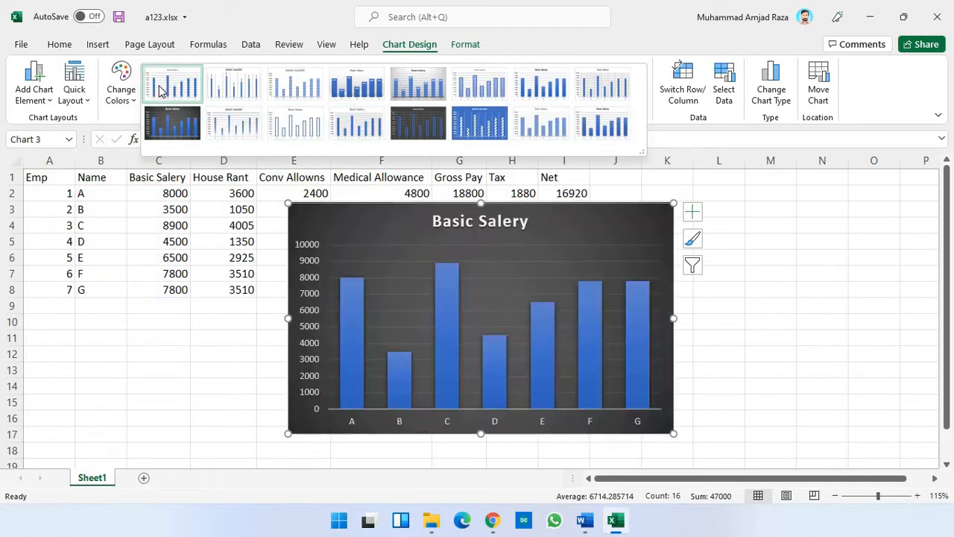
pyautogui.click(75, 104)
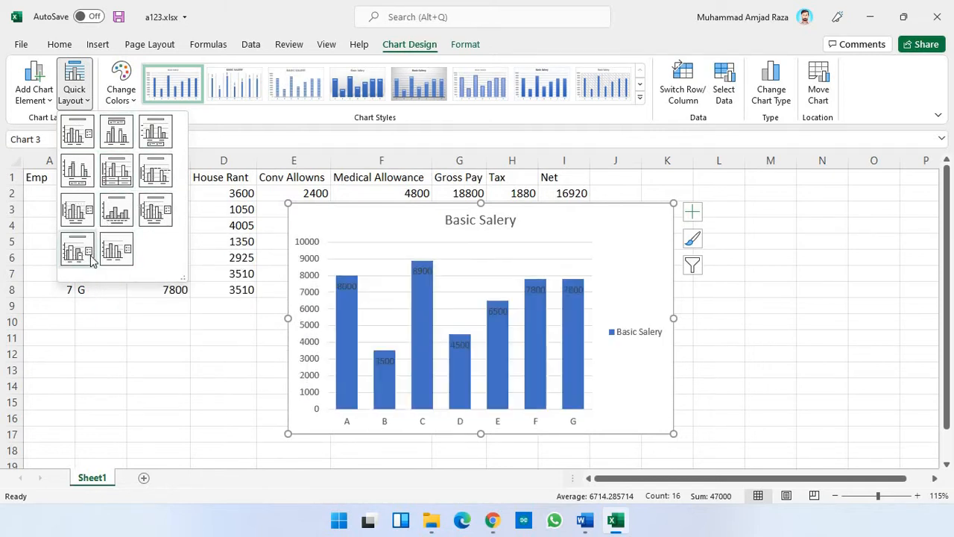
pyautogui.click(793, 252)
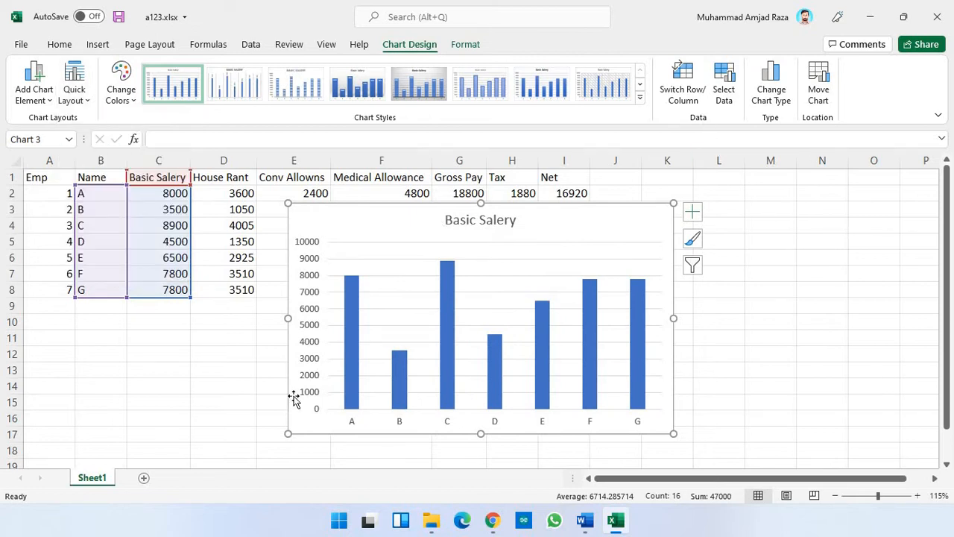
# Switch to the lab document in Word and read the Add a trendline section through its trendline types.
pyautogui.click(585, 521)
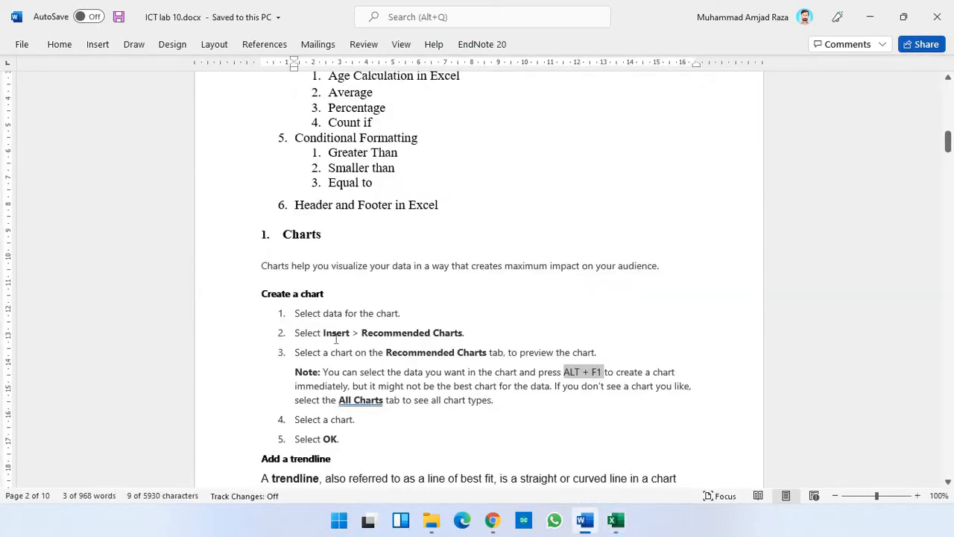
pyautogui.scroll(-2, 345, 348)
pyautogui.scroll(-1, 345, 348)
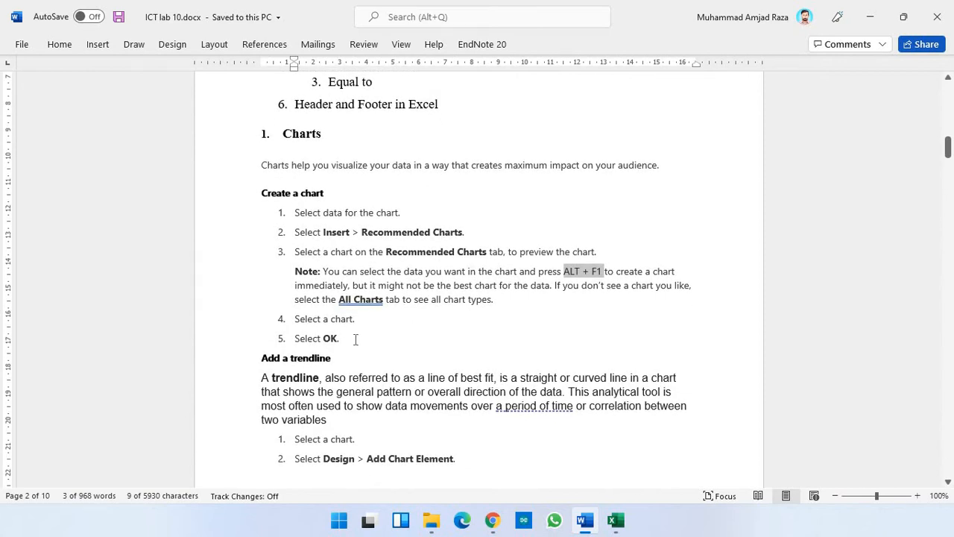
pyautogui.scroll(-1, 355, 339)
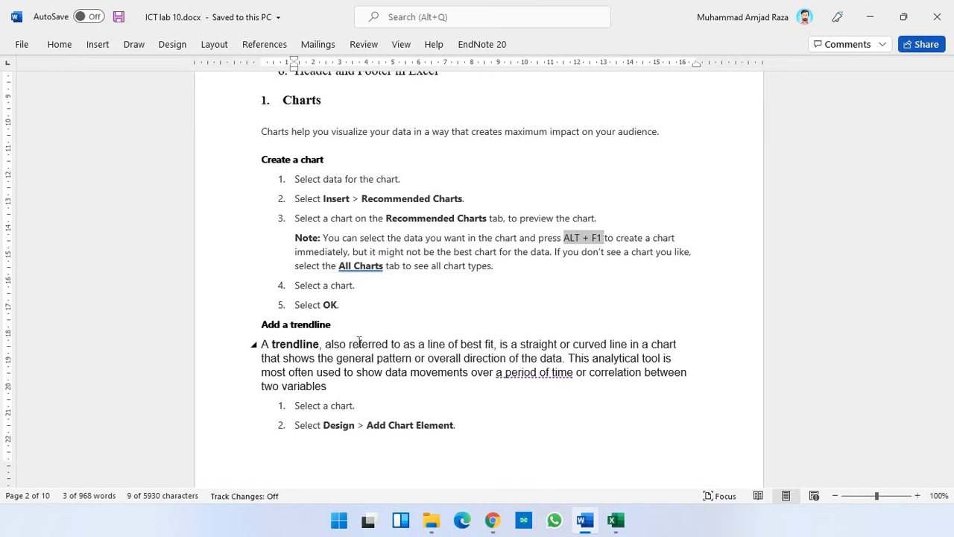
pyautogui.scroll(-10, 358, 341)
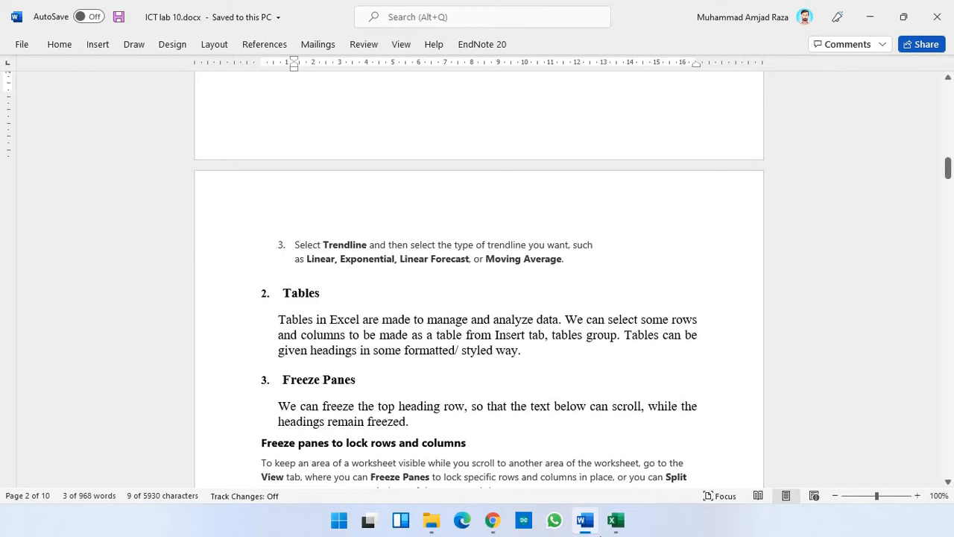
# Return to the a123.xlsx workbook in Excel, delete the Basic Salery column chart and bring up the insert commands.
pyautogui.click(616, 519)
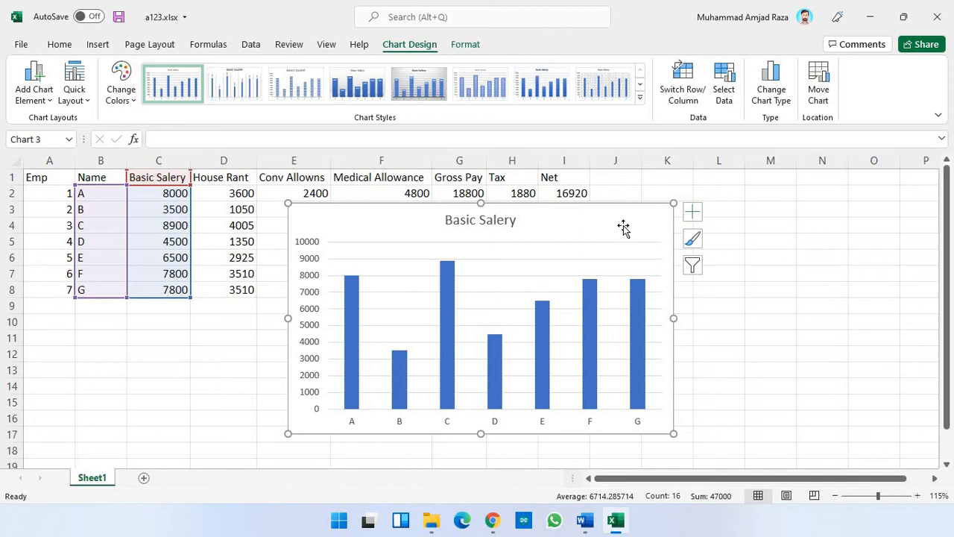
pyautogui.press('Delete')
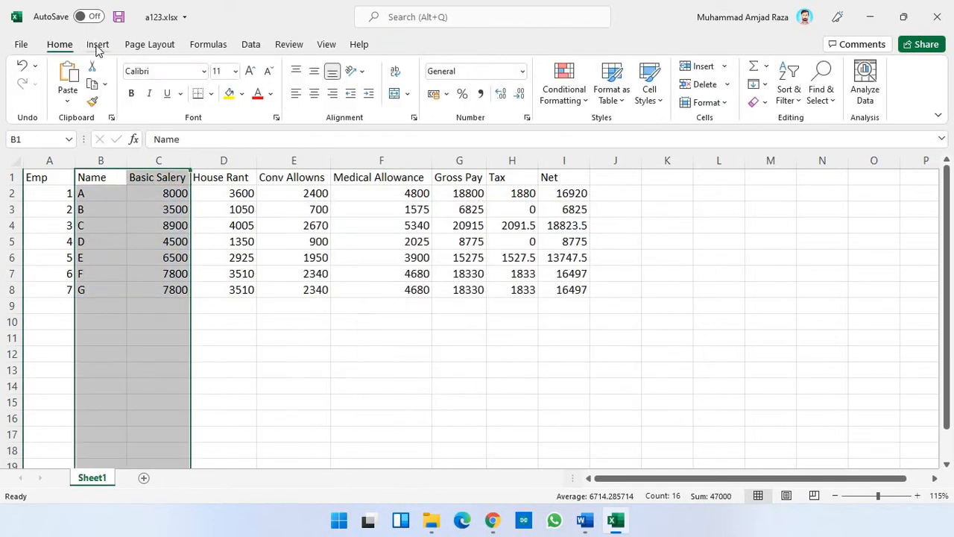
pyautogui.click(96, 46)
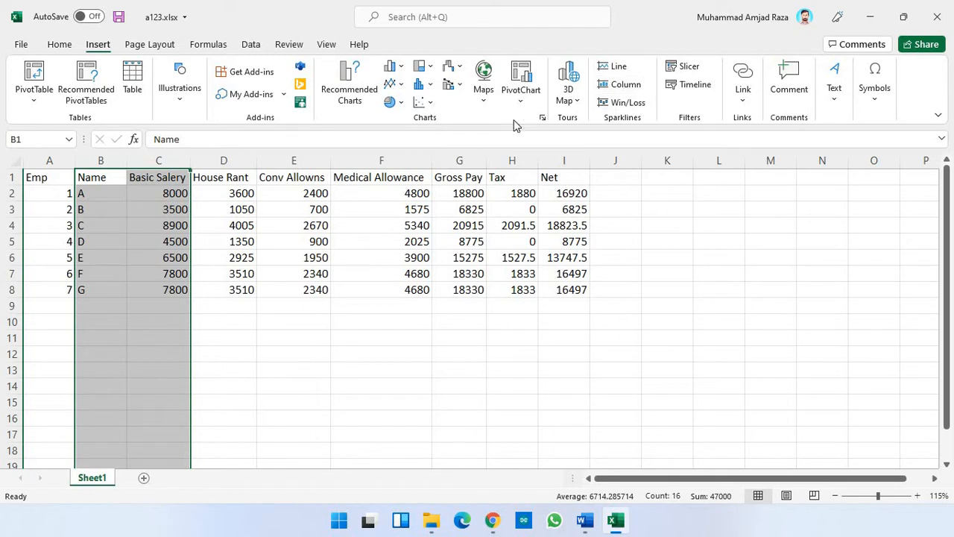
# Check the trendline steps in Word, and insert the recommended Clustered Column chart for Name and Basic Salery back in Excel.
pyautogui.click(586, 520)
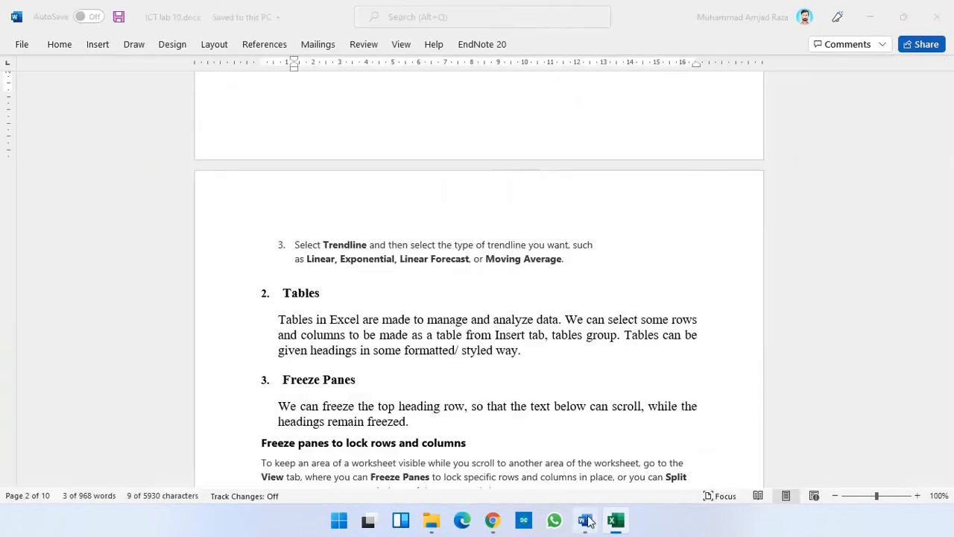
pyautogui.scroll(3, 365, 283)
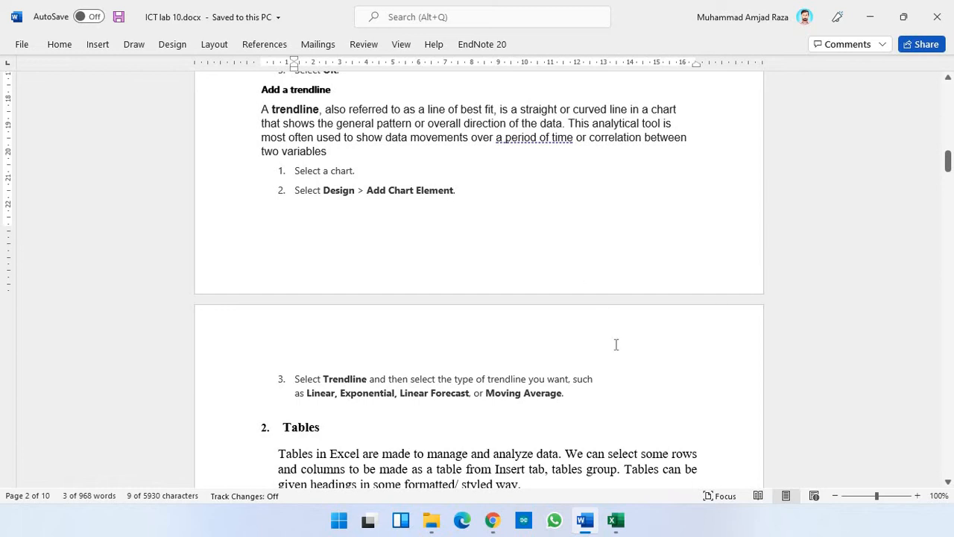
pyautogui.click(615, 520)
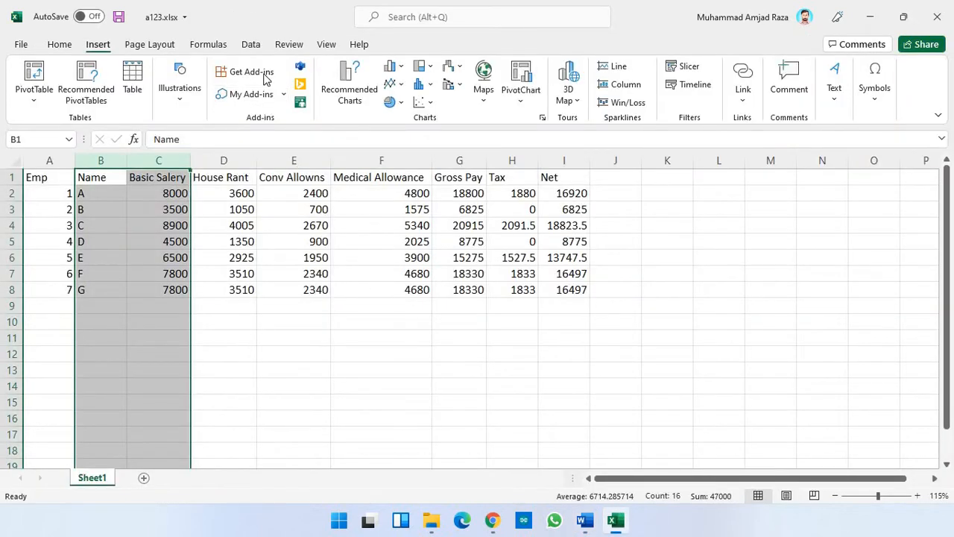
pyautogui.click(356, 97)
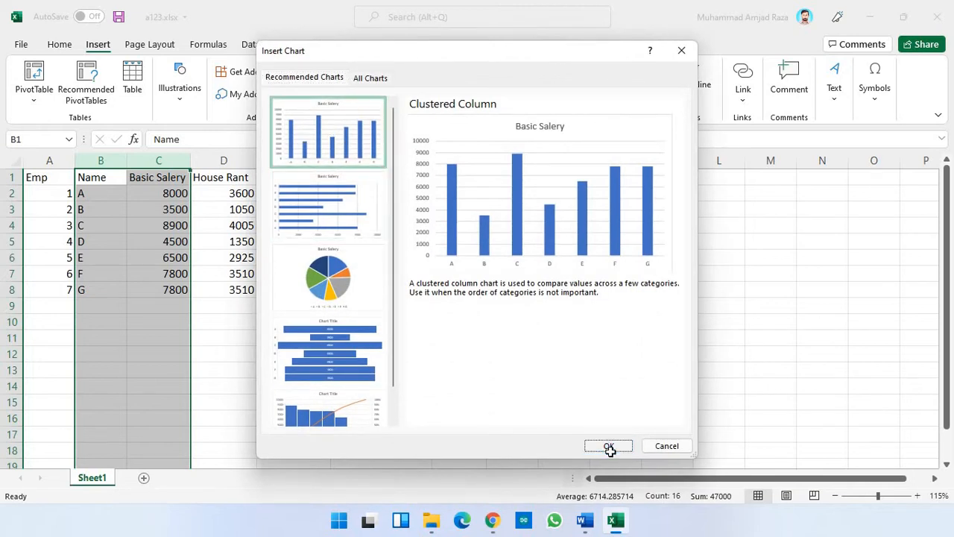
pyautogui.click(608, 446)
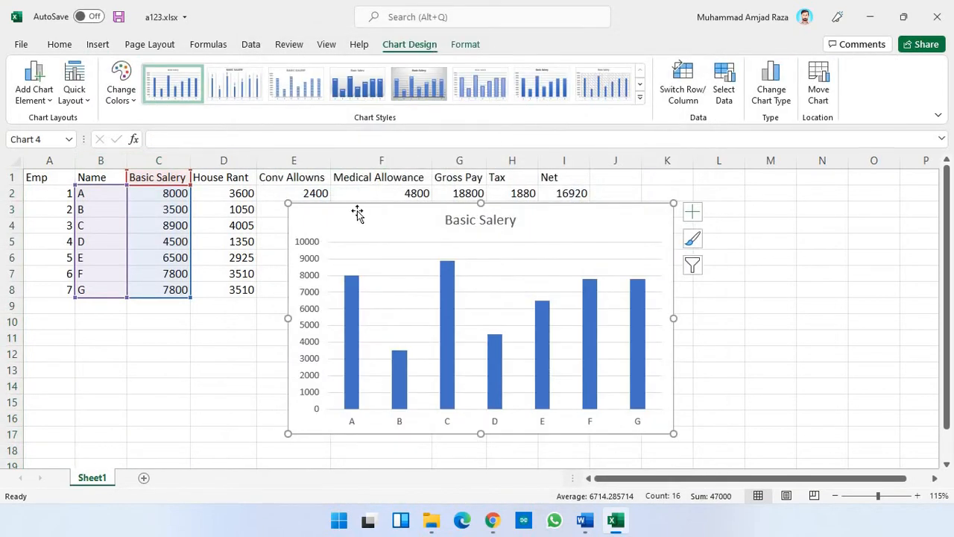
# Add a Moving Average trendline to the Basic Salery chart and apply the second chart style, with data labels above the columns.
pyautogui.click(31, 96)
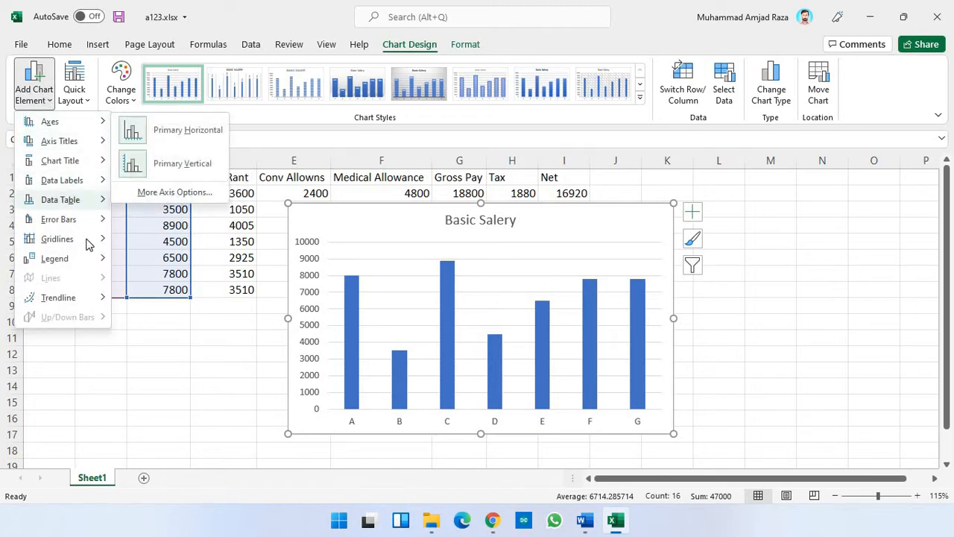
pyautogui.moveTo(90, 295)
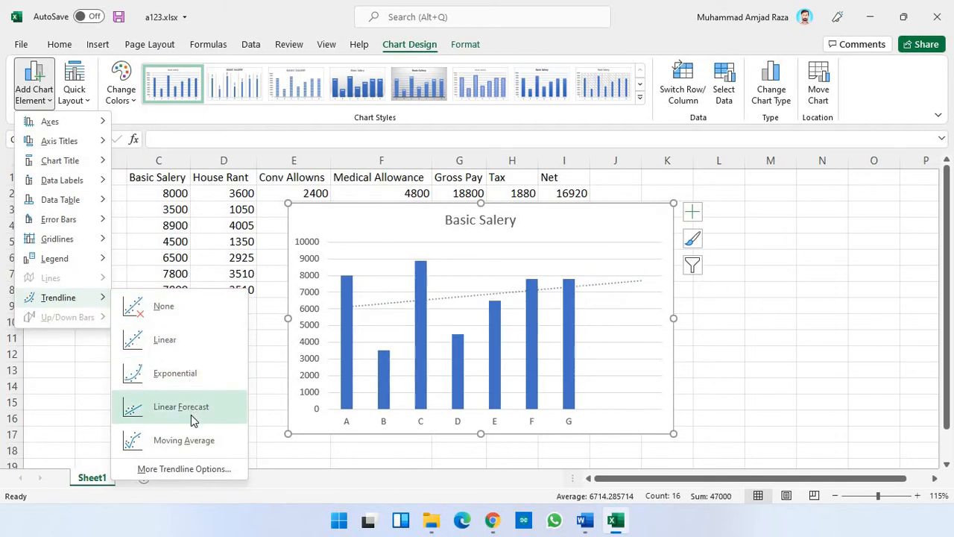
pyautogui.click(194, 439)
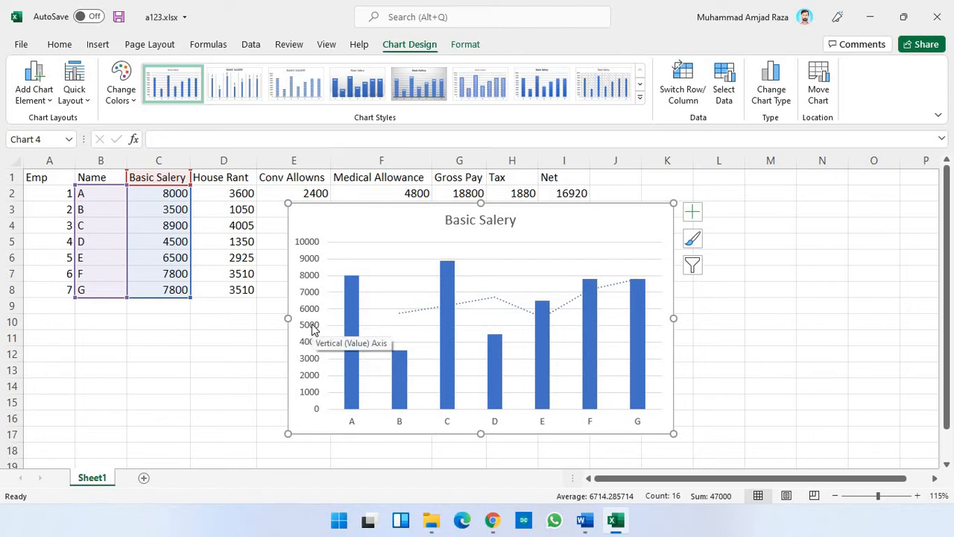
pyautogui.click(221, 86)
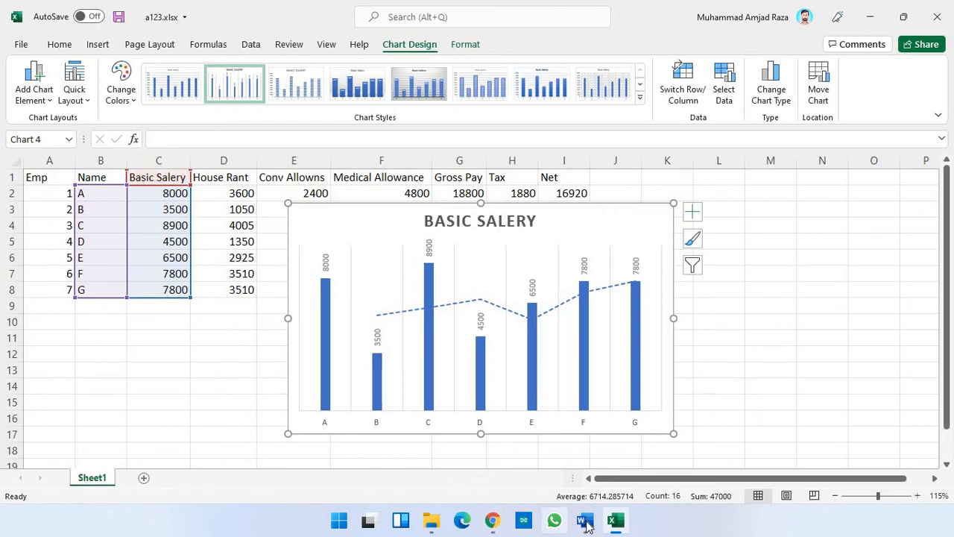
# Switch to the lab document in Word and read the Tables section.
pyautogui.click(585, 521)
pyautogui.scroll(-2, 322, 340)
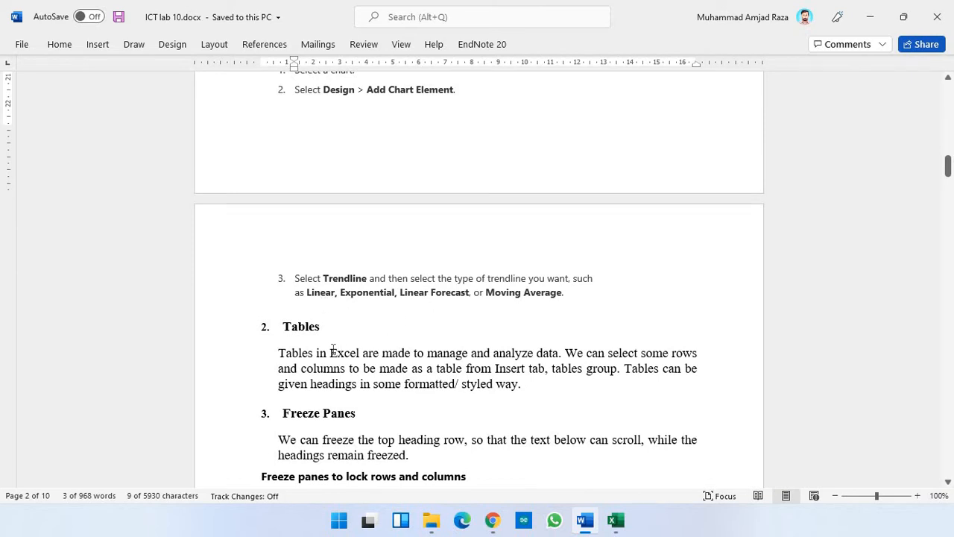
pyautogui.scroll(-1, 322, 360)
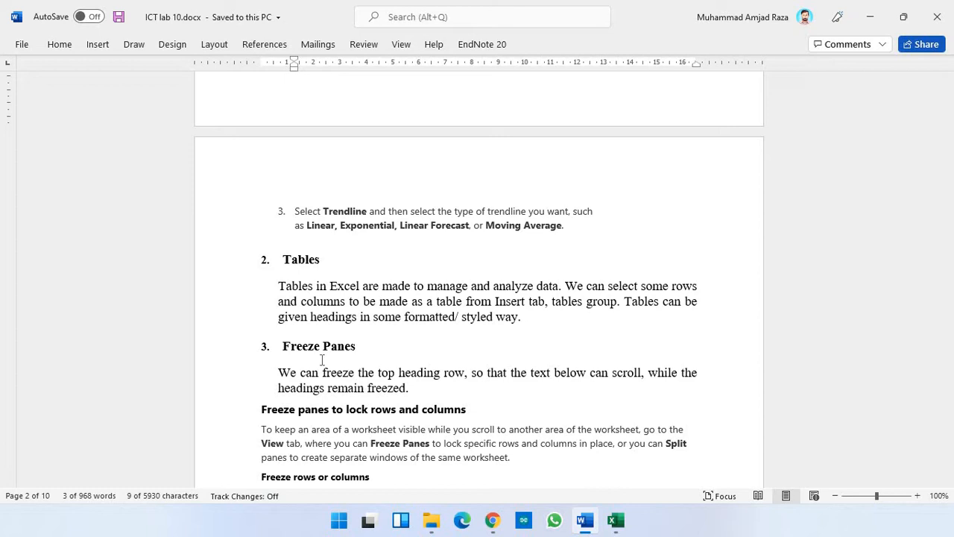
# Switch to Excel, delete the Basic Salery chart with the trendline, and return to the Tables section in Word.
pyautogui.click(615, 520)
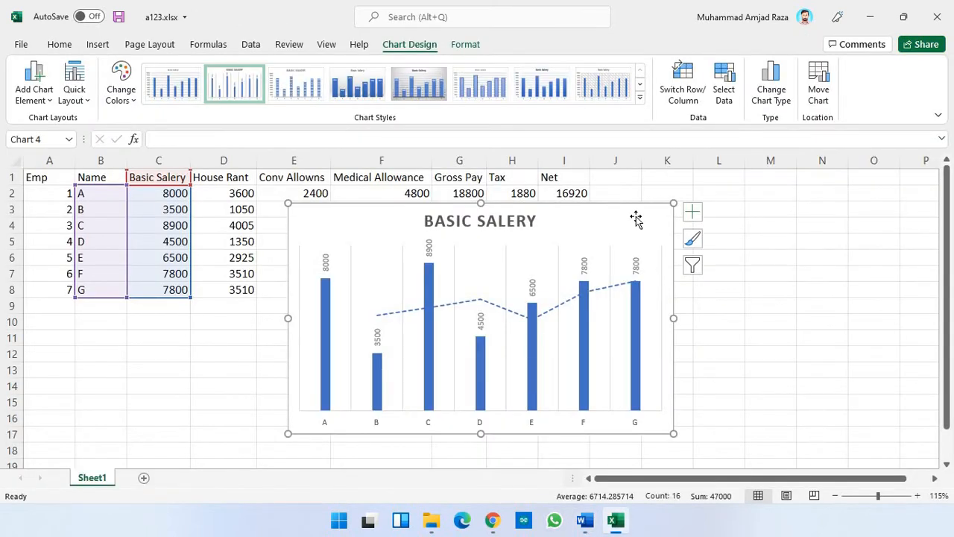
pyautogui.press('Delete')
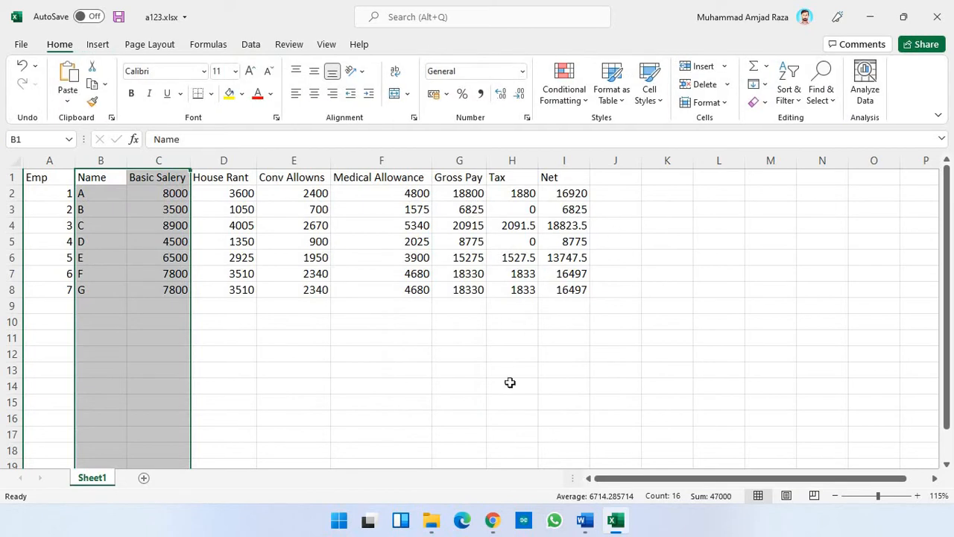
pyautogui.click(585, 519)
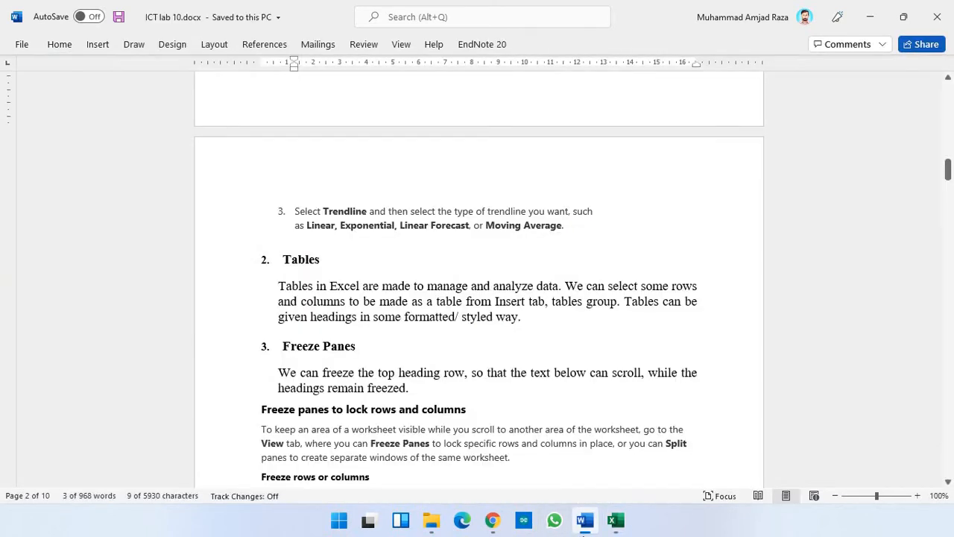
# Switch to Excel and turn the salary data in A1:I8 into a table with headers.
pyautogui.click(616, 519)
pyautogui.moveTo(48, 177); pyautogui.dragTo(575, 286)
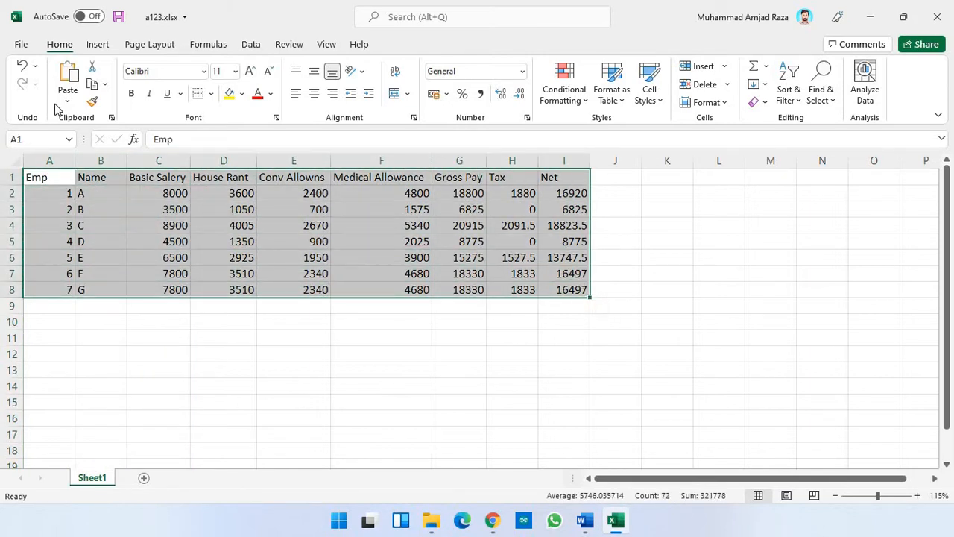
pyautogui.click(97, 46)
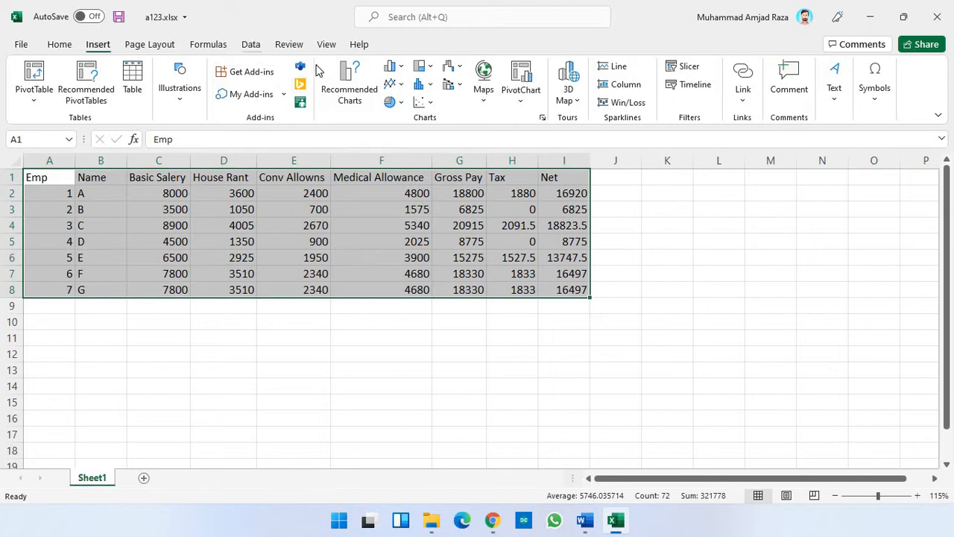
pyautogui.click(134, 92)
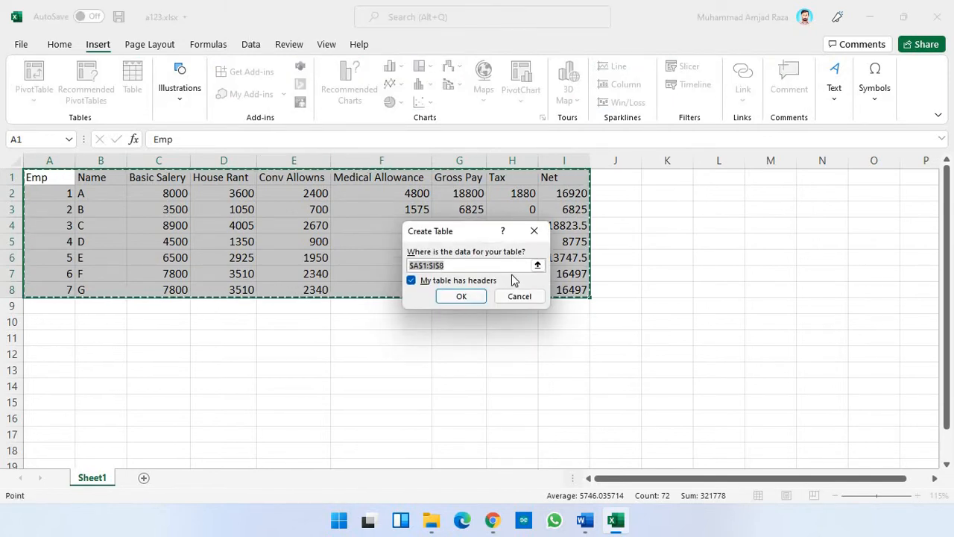
pyautogui.click(461, 296)
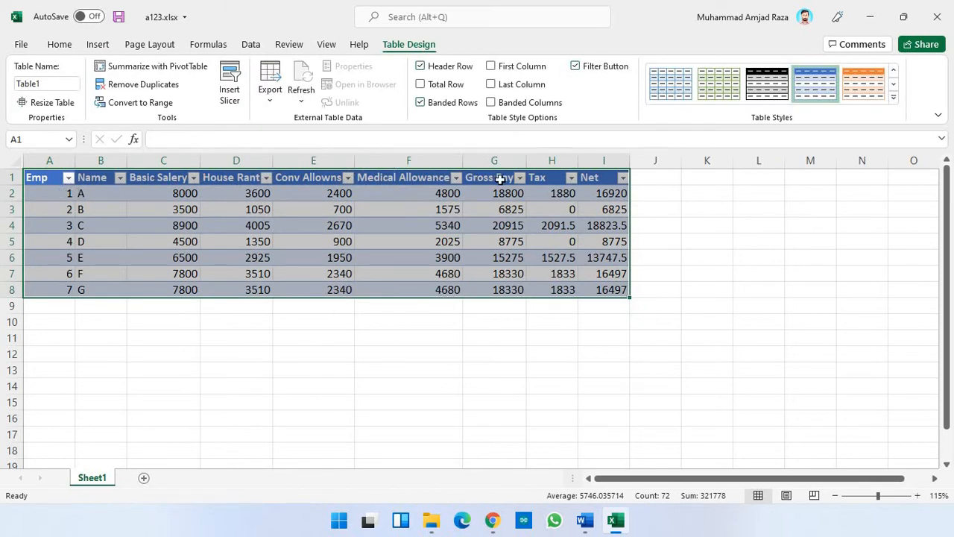
# Turn on the total row for the salary table and open the table's export options.
pyautogui.click(420, 87)
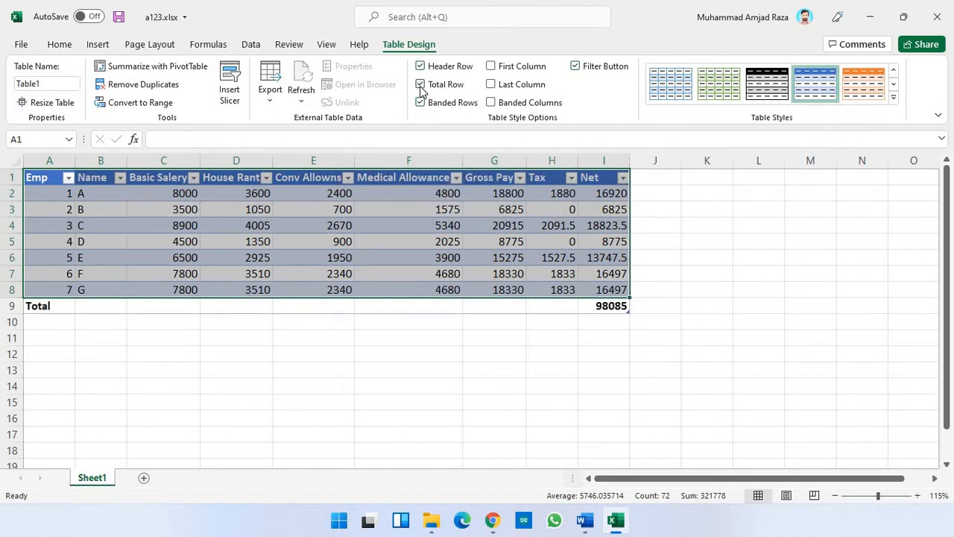
pyautogui.click(420, 85)
pyautogui.click(420, 86)
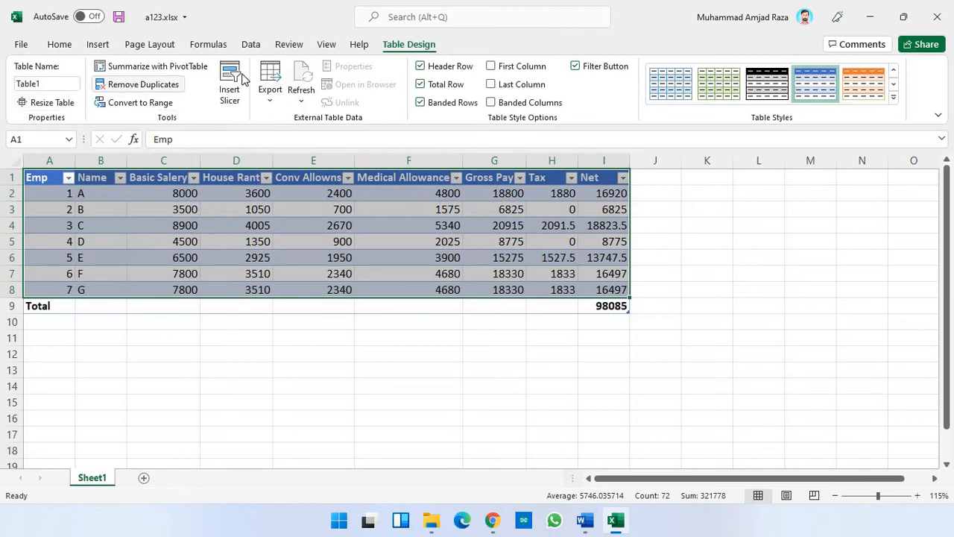
pyautogui.click(266, 100)
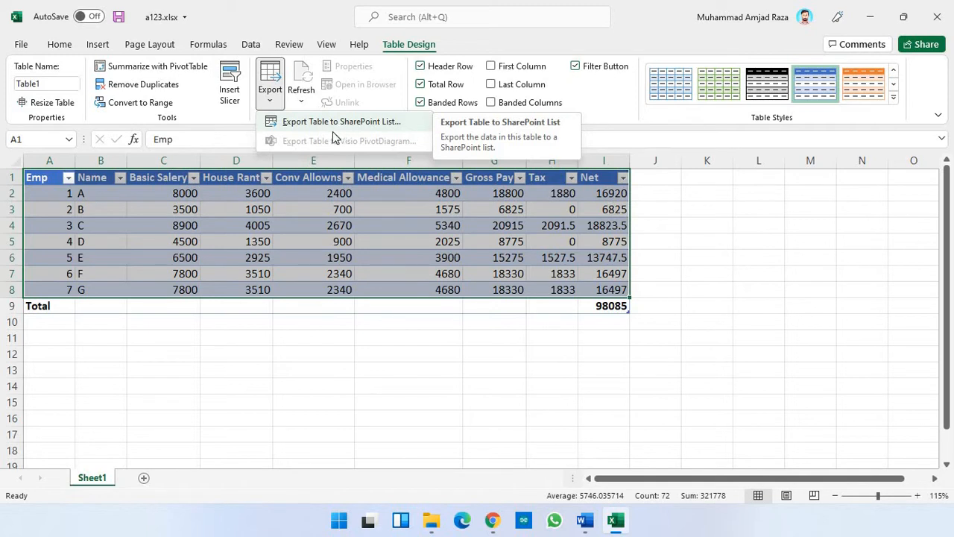
pyautogui.click(202, 356)
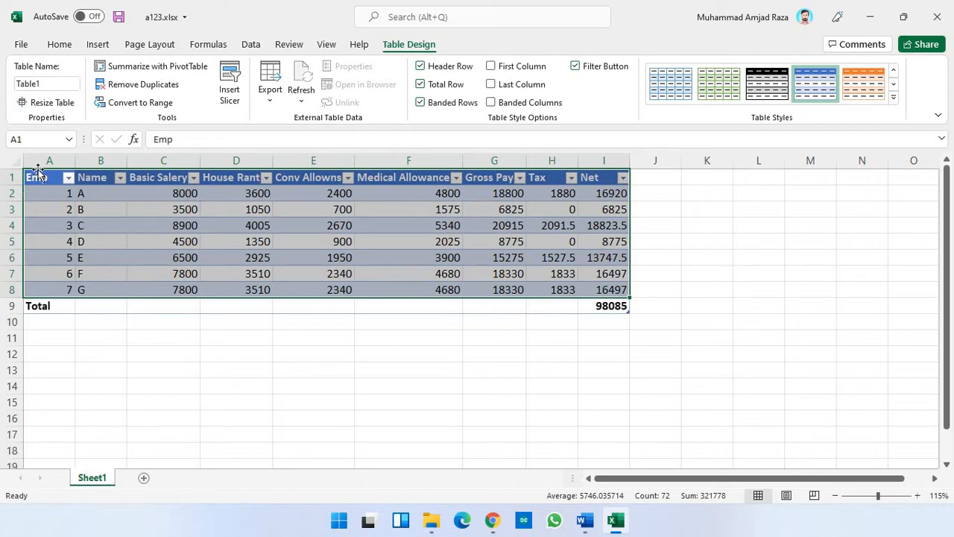
pyautogui.rightClick(50, 217)
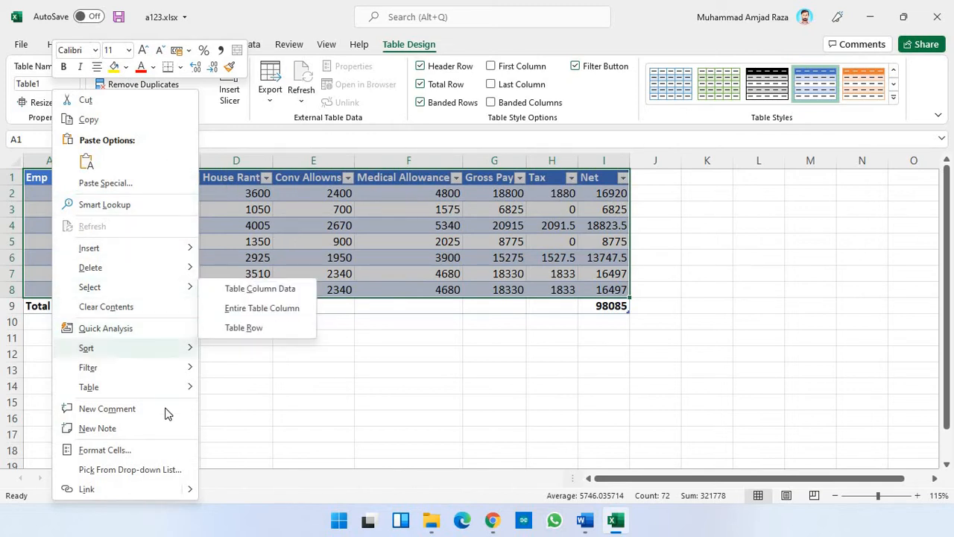
pyautogui.press('Escape')
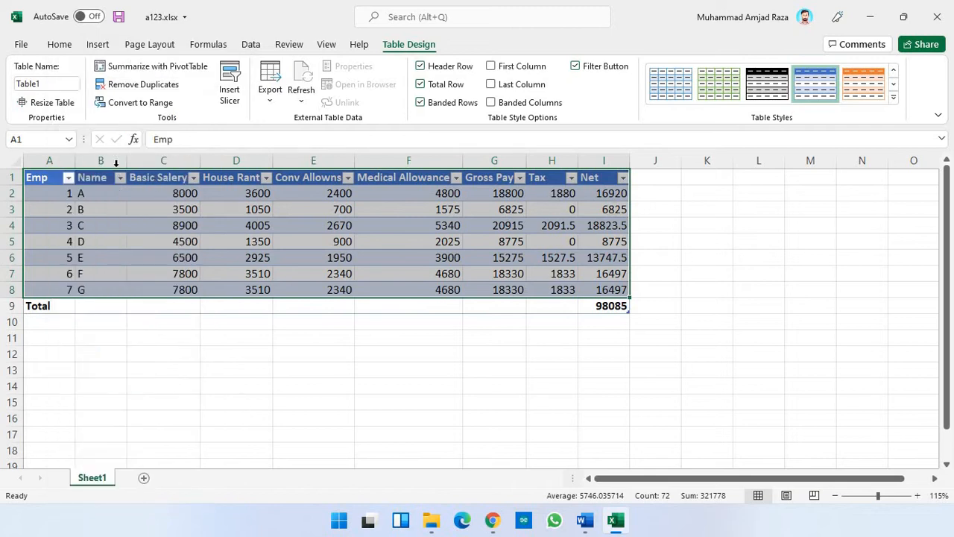
# Switch to the lab document in Word, read the start of the Freeze Panes section, and return to Excel.
pyautogui.click(596, 529)
pyautogui.scroll(-1, 395, 364)
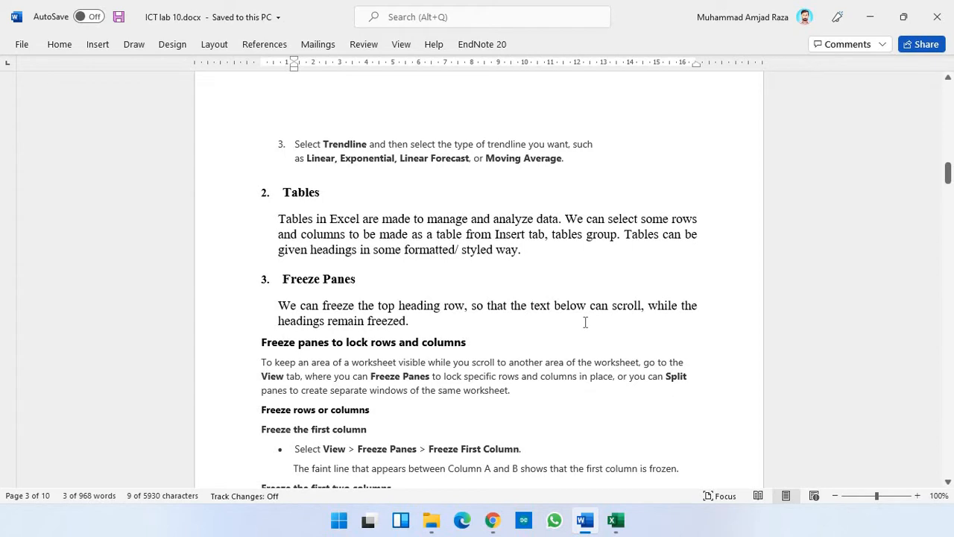
pyautogui.click(615, 520)
# Select heading row 1 of the salary table and examine how it behaves when the sheet scrolls.
pyautogui.click(221, 256)
pyautogui.click(37, 176)
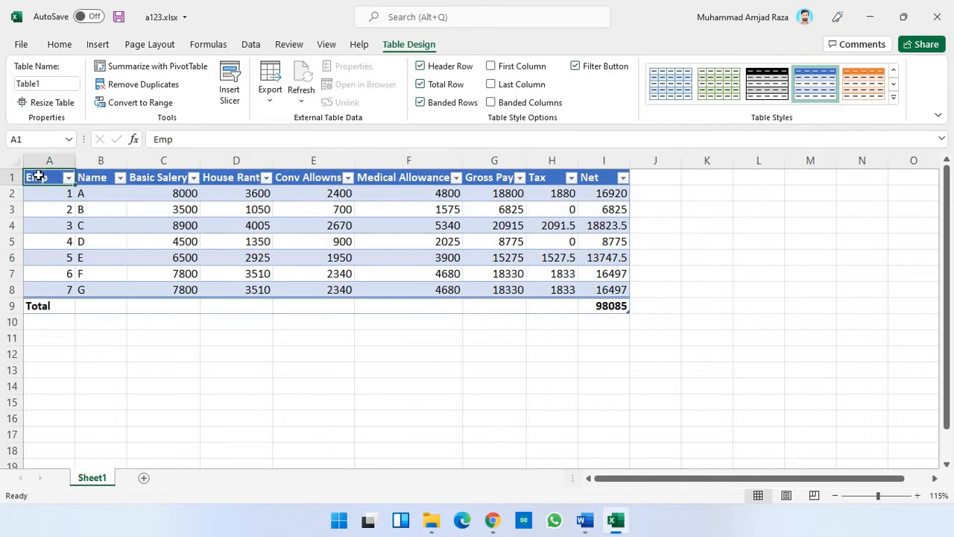
pyautogui.click(12, 176)
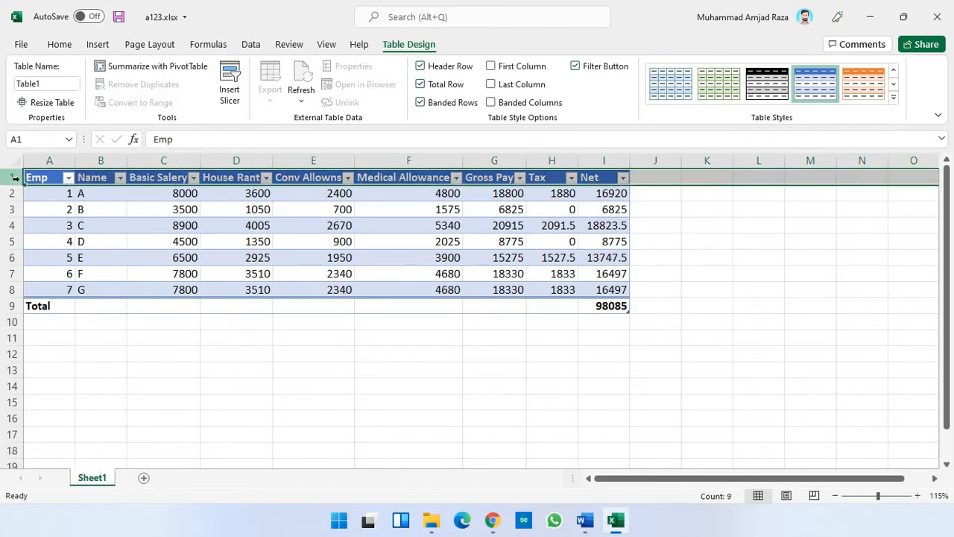
pyautogui.scroll(-9, 150, 324)
pyautogui.scroll(9, 150, 322)
# Freeze the top row of the sheet and scroll through the rows to check the headings.
pyautogui.click(307, 45)
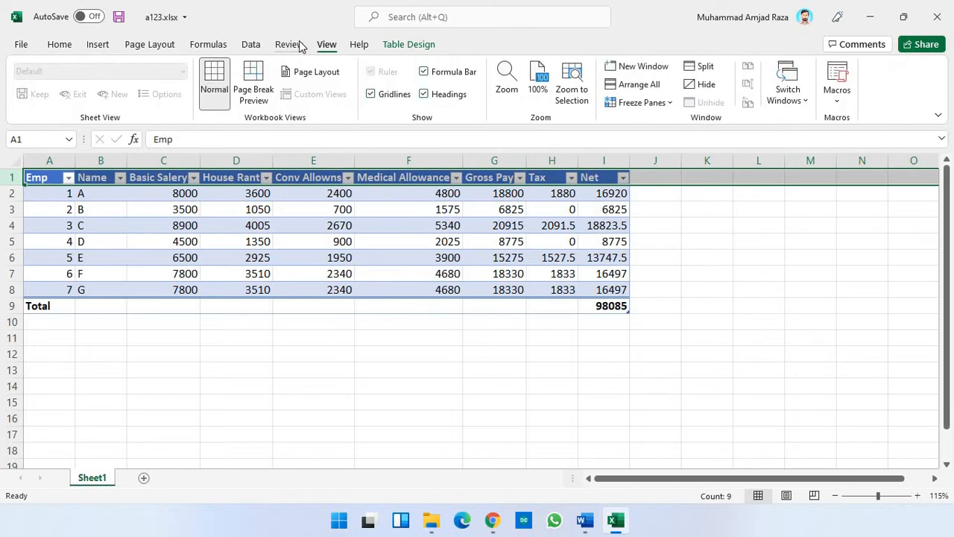
pyautogui.click(300, 46)
pyautogui.click(328, 47)
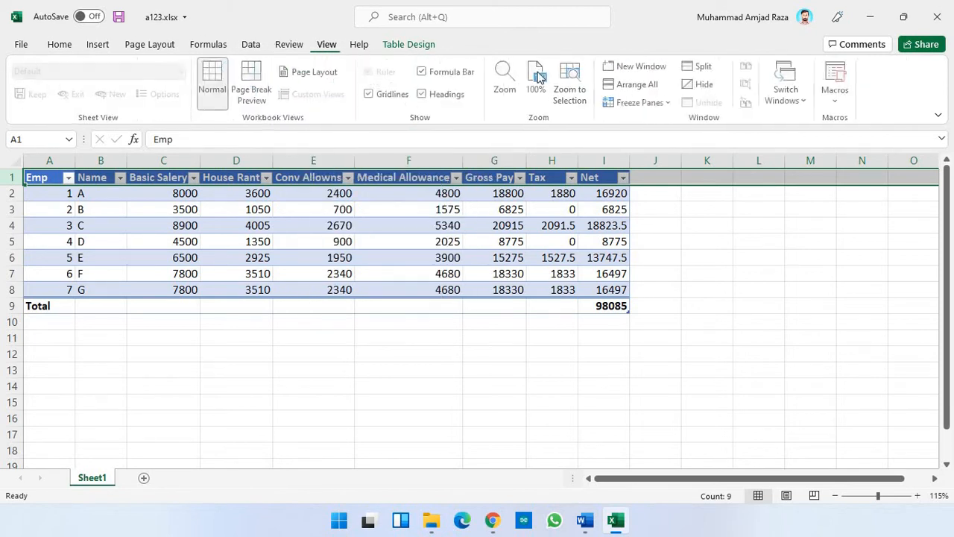
pyautogui.click(671, 103)
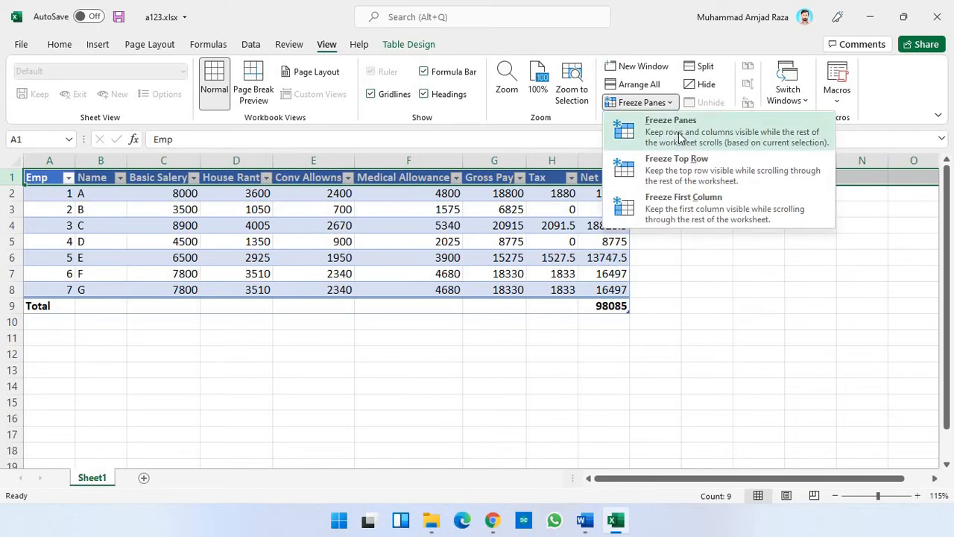
pyautogui.click(680, 175)
pyautogui.click(379, 316)
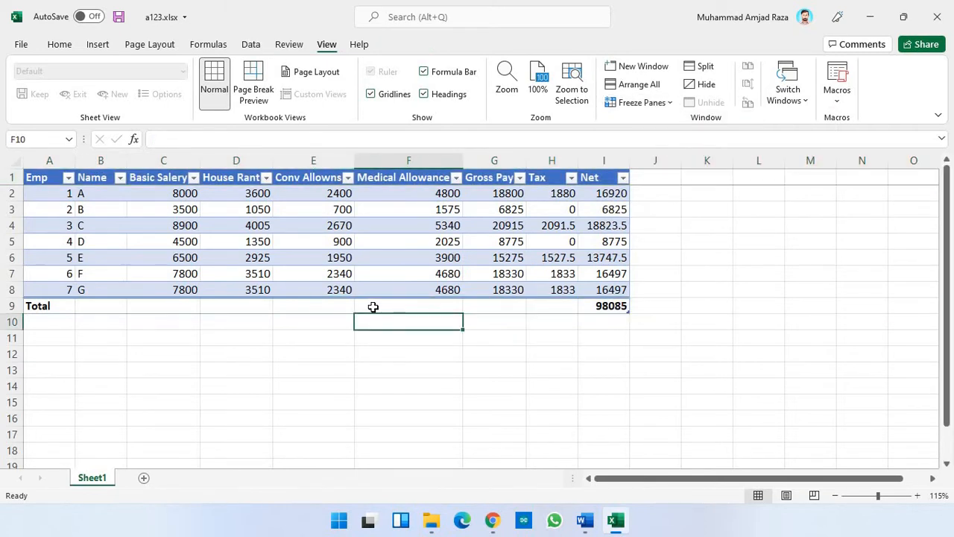
pyautogui.scroll(-3, 372, 307)
pyautogui.scroll(3, 372, 307)
pyautogui.scroll(-14, 374, 305)
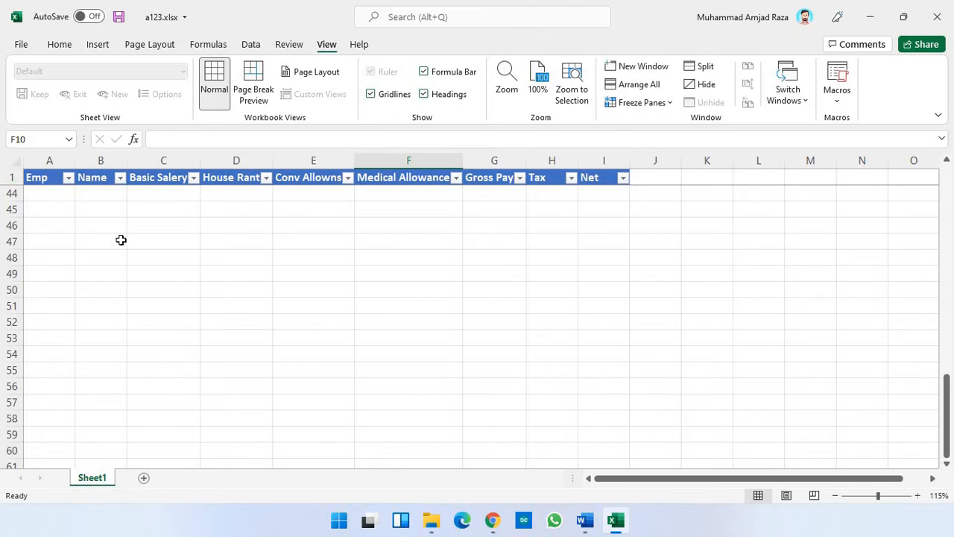
pyautogui.scroll(12, 112, 254)
pyautogui.scroll(2, 112, 254)
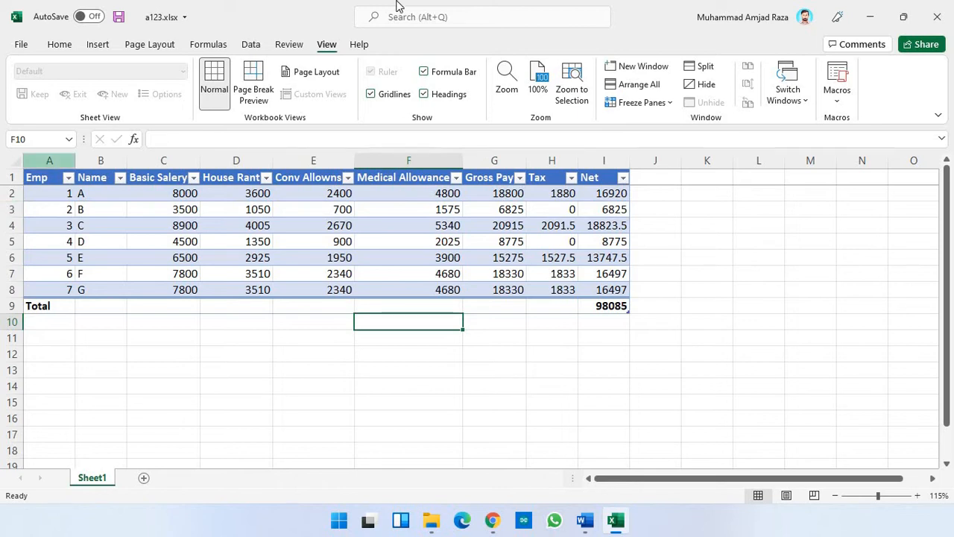
# Unfreeze the top row of the salary sheet.
pyautogui.click(674, 102)
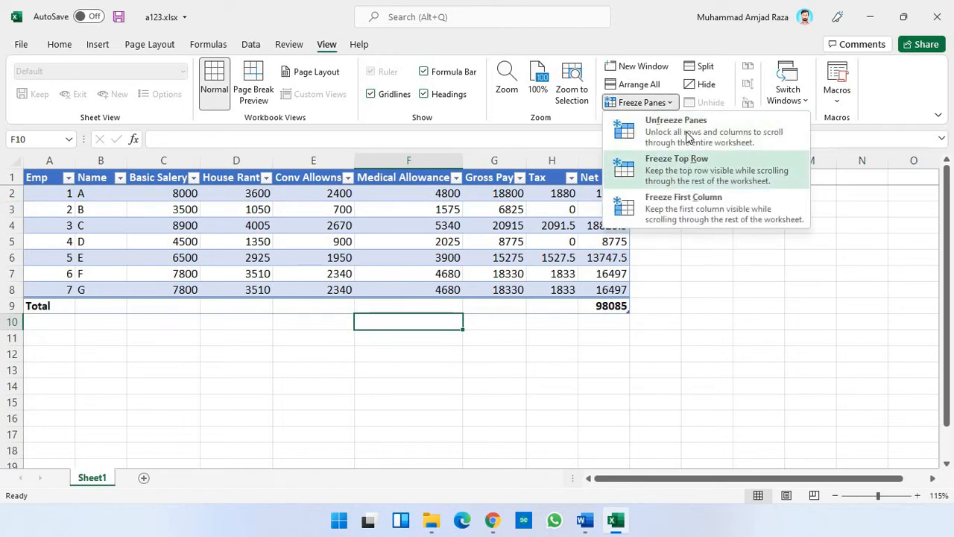
pyautogui.click(684, 163)
pyautogui.click(252, 303)
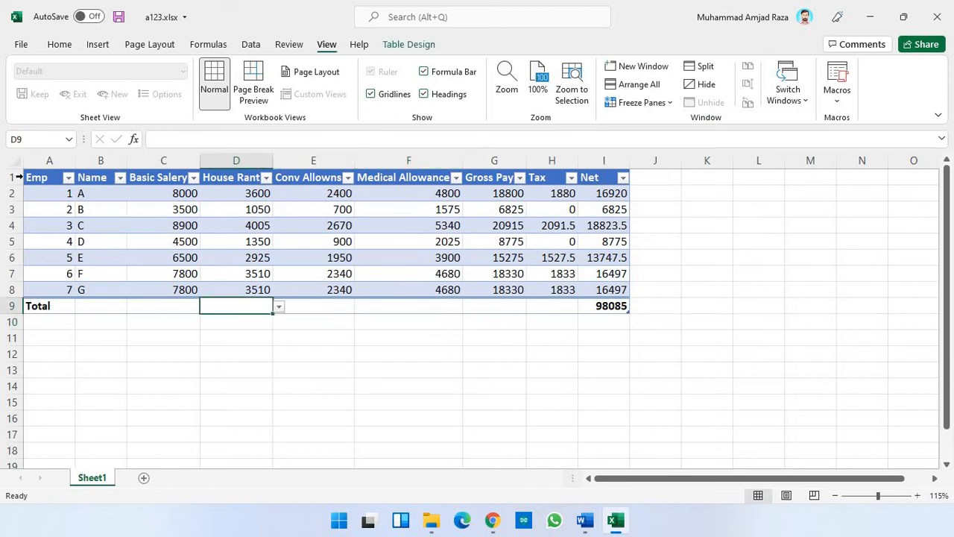
# Select rows 1 to 9, apply Freeze Panes, and scroll through the sheet to check the frozen area.
pyautogui.moveTo(12, 177); pyautogui.dragTo(12, 307)
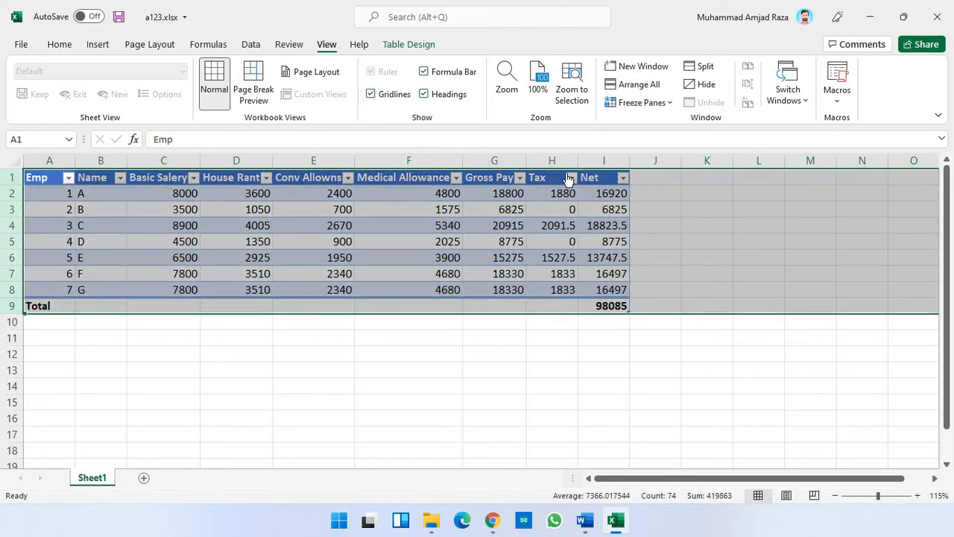
pyautogui.click(660, 104)
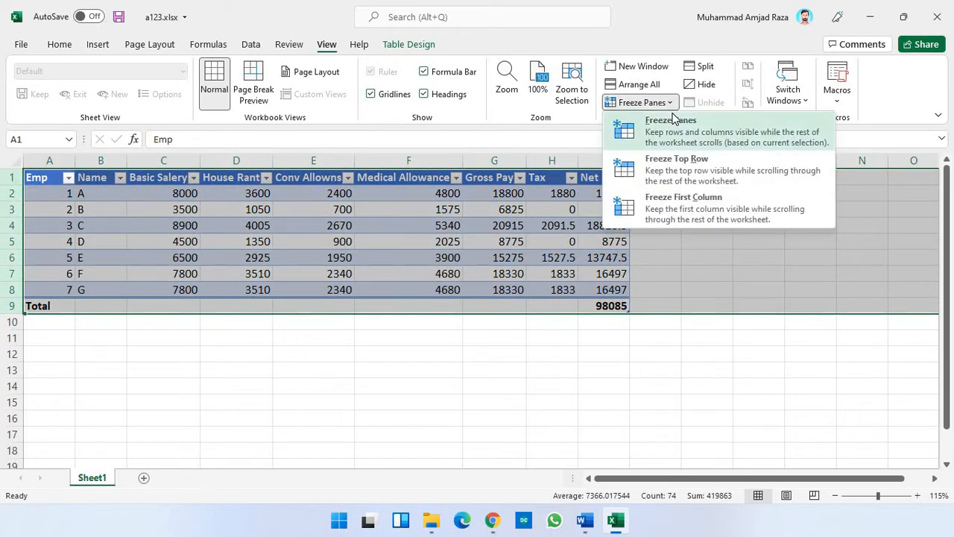
pyautogui.click(708, 132)
pyautogui.click(461, 333)
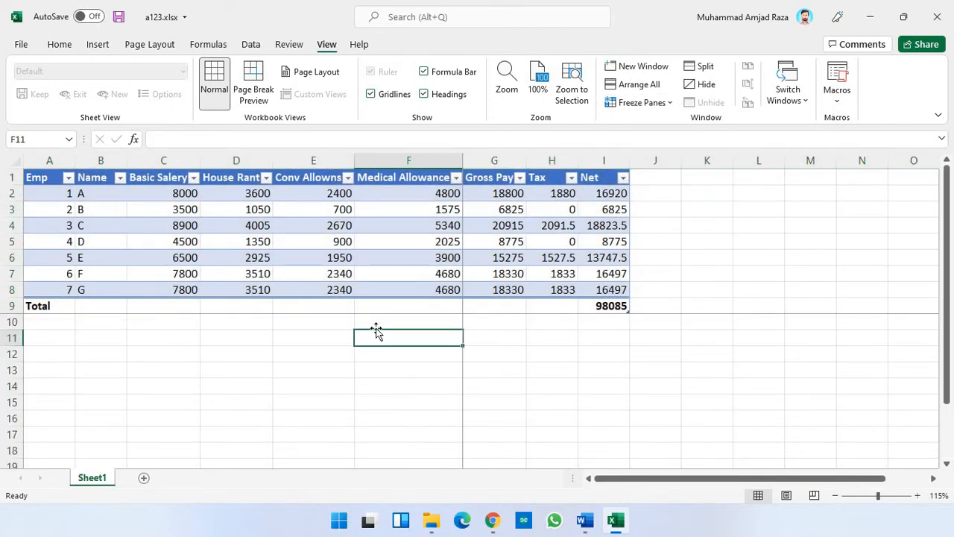
pyautogui.scroll(-10, 366, 339)
pyautogui.scroll(10, 365, 341)
pyautogui.scroll(-14, 381, 341)
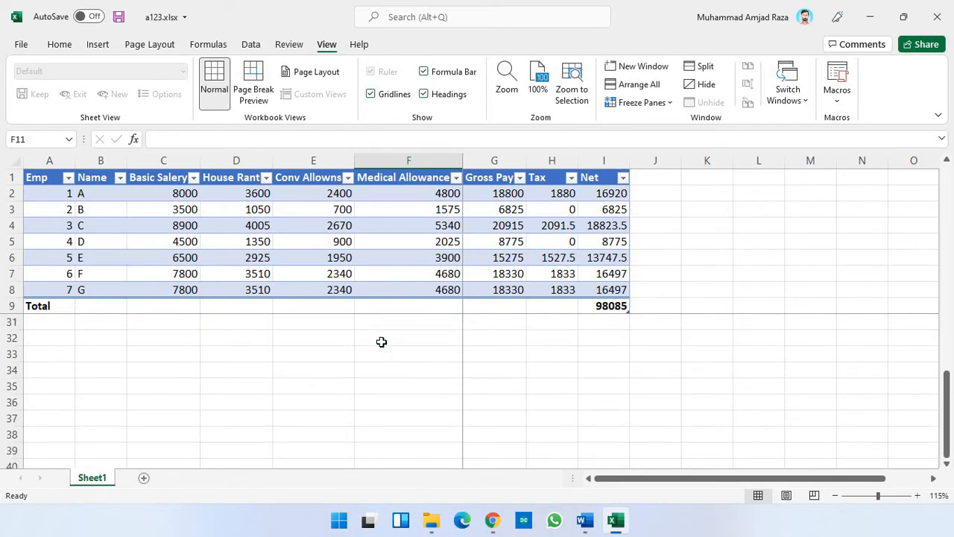
pyautogui.scroll(14, 385, 359)
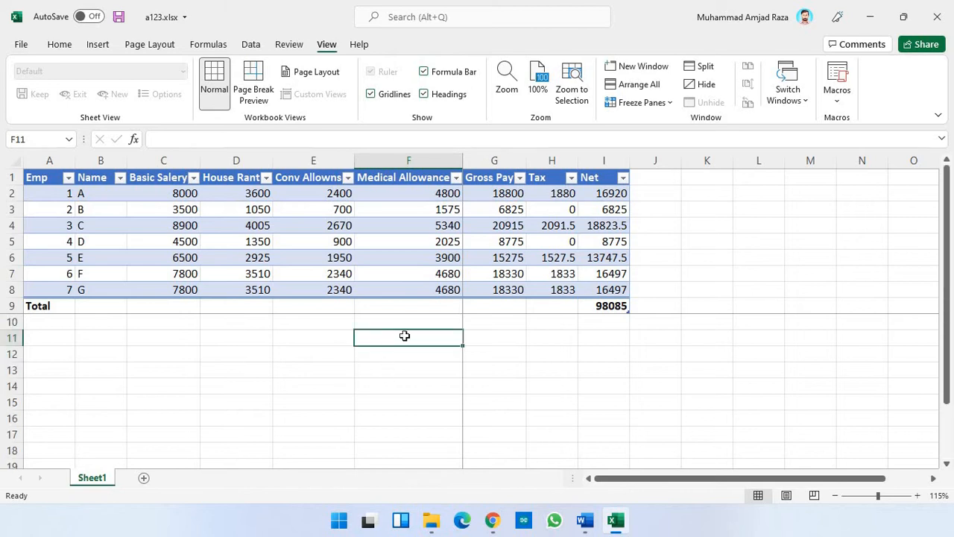
# Remove the freeze based on the selected salary table rows.
pyautogui.click(616, 104)
pyautogui.click(648, 156)
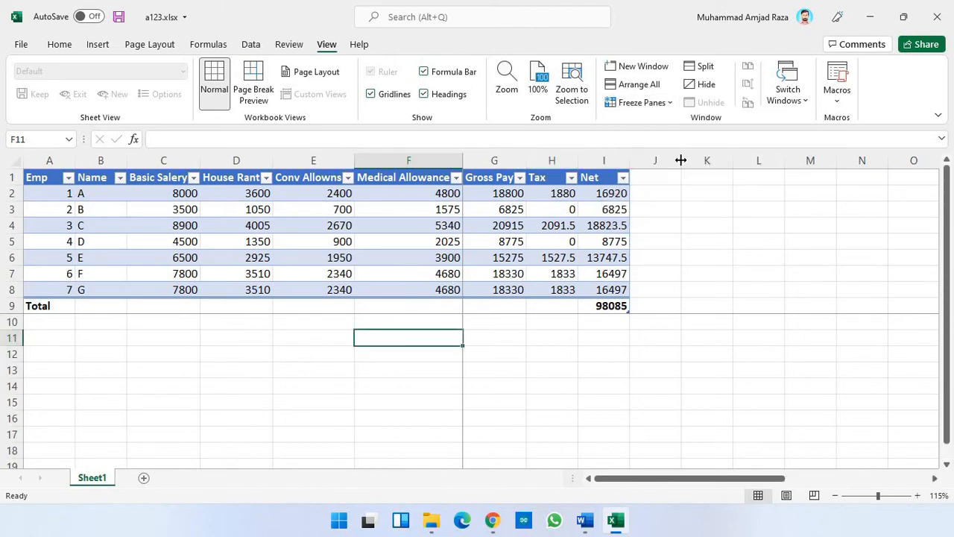
pyautogui.click(492, 370)
# Freeze the top row again and scroll down and back to check the headings.
pyautogui.click(641, 102)
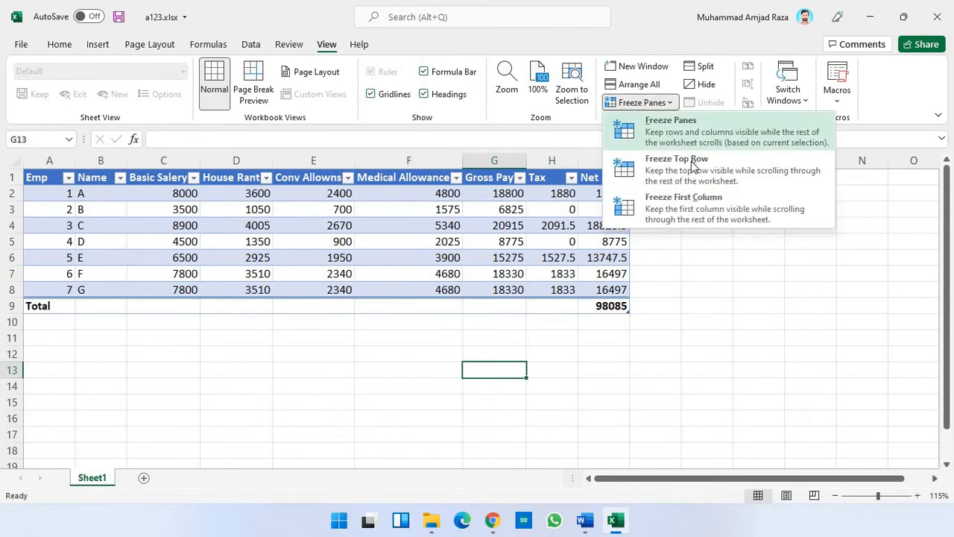
pyautogui.click(702, 180)
pyautogui.scroll(-9, 560, 330)
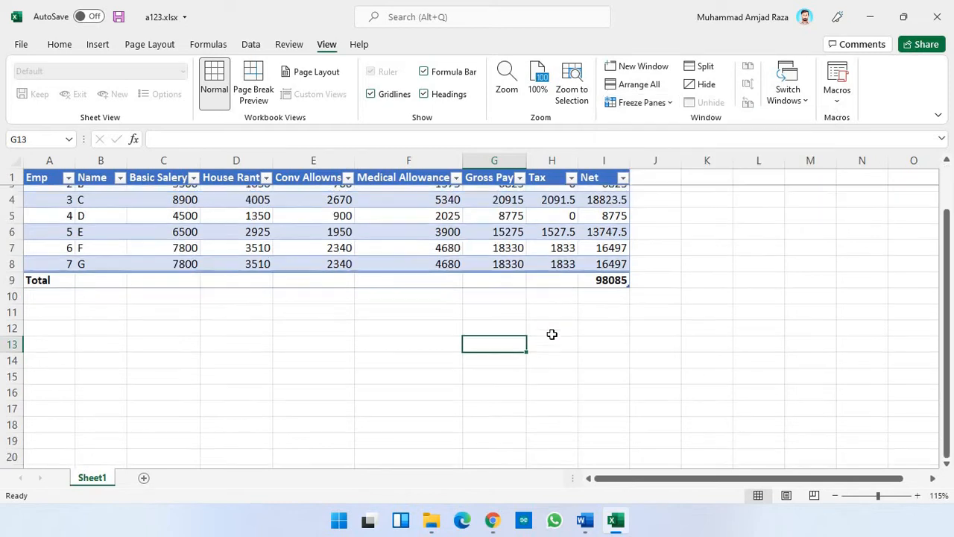
pyautogui.scroll(9, 554, 326)
# Freeze the first column instead of the top row and scroll sideways to check the Emp column.
pyautogui.click(645, 102)
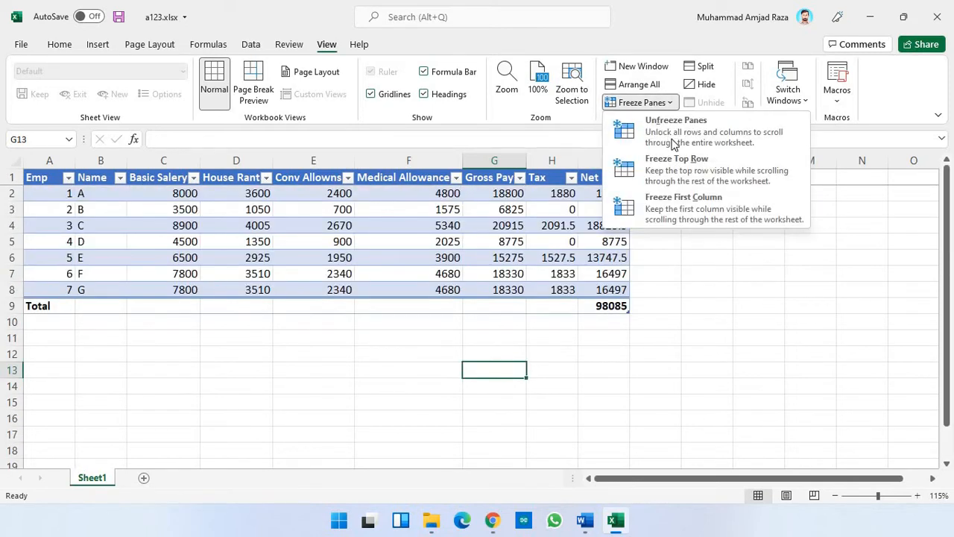
pyautogui.click(676, 156)
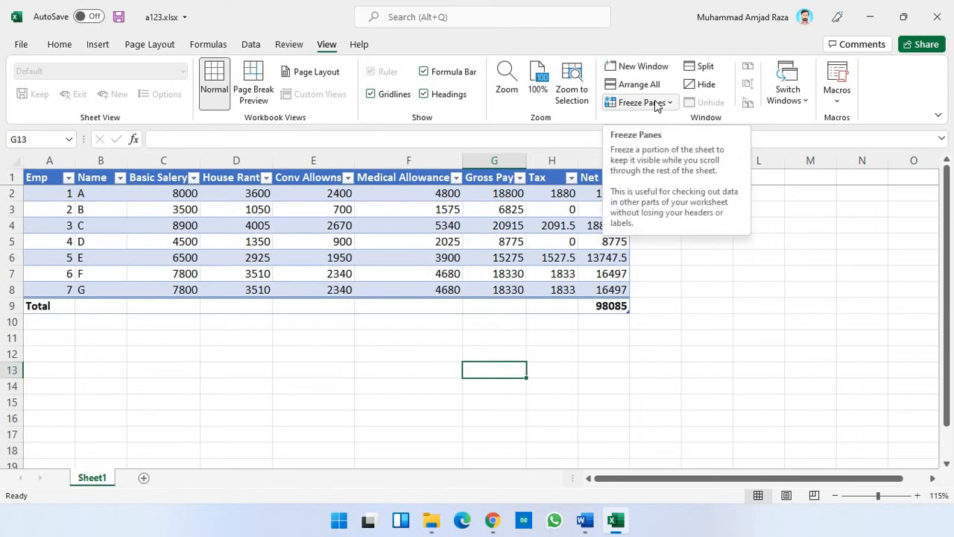
pyautogui.click(656, 104)
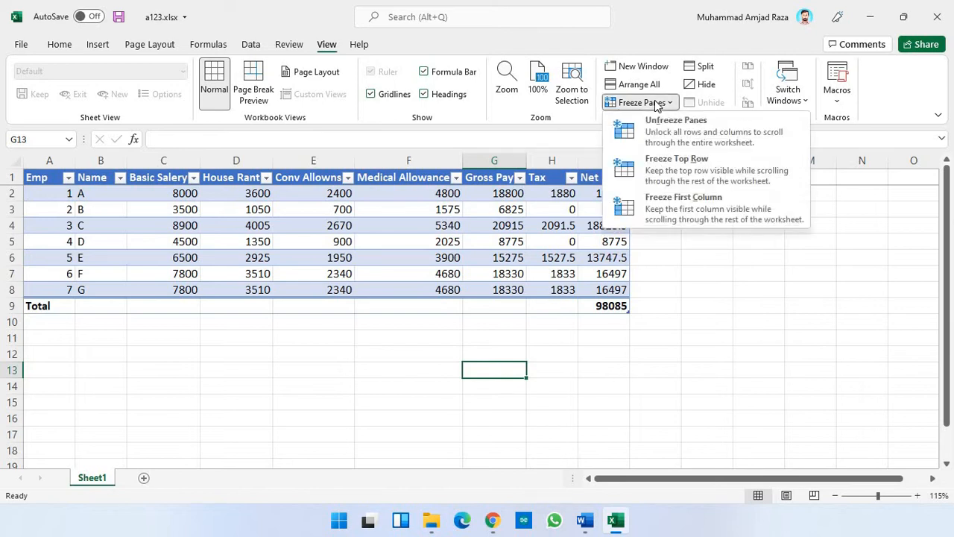
pyautogui.click(687, 217)
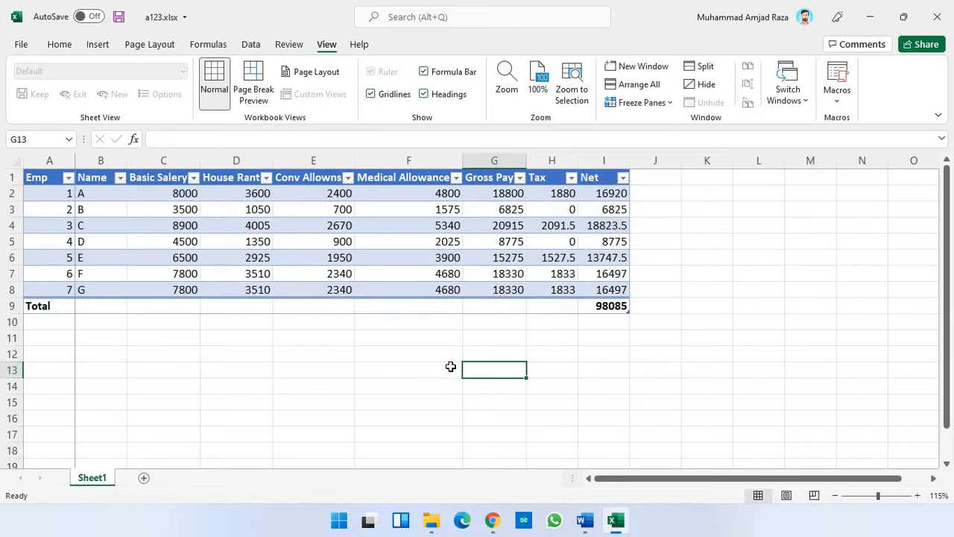
pyautogui.scroll(-1, 447, 369)
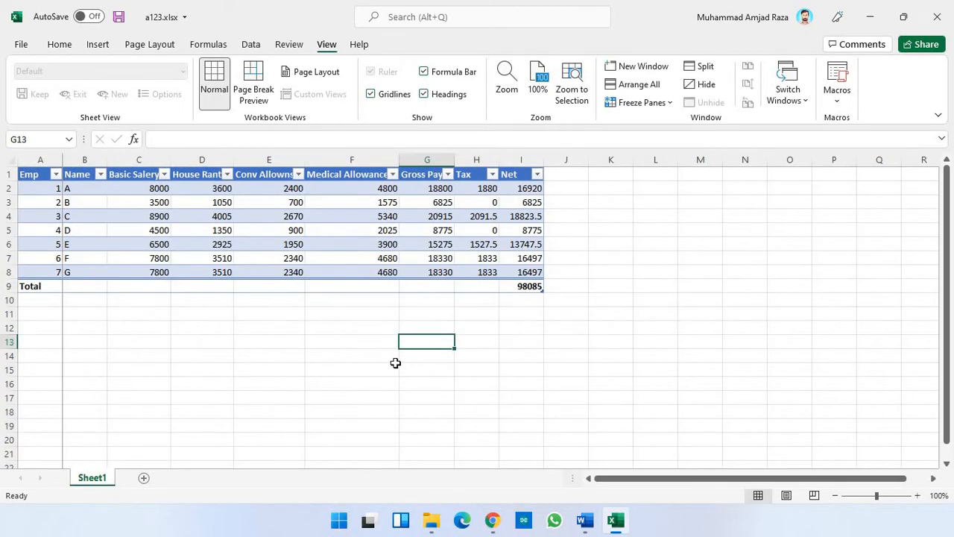
pyautogui.hscroll(12, 395, 363)
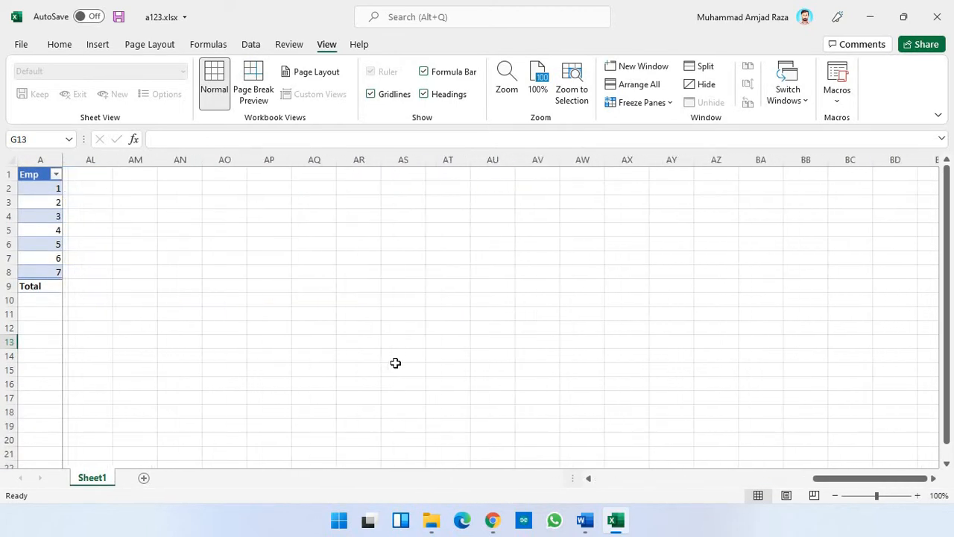
pyautogui.hscroll(-12, 395, 363)
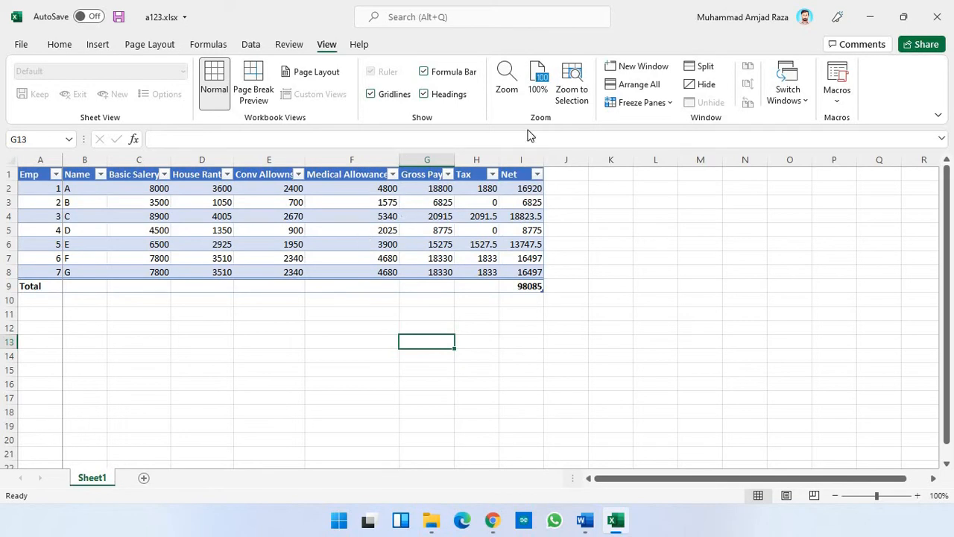
# Unfreeze the first column so the entire salary sheet scrolls freely.
pyautogui.click(639, 102)
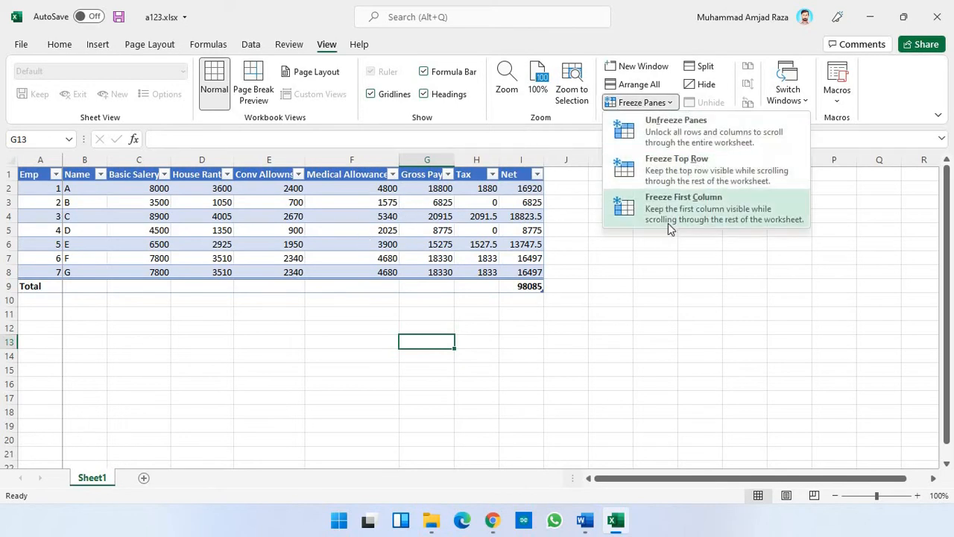
pyautogui.click(667, 135)
pyautogui.click(223, 350)
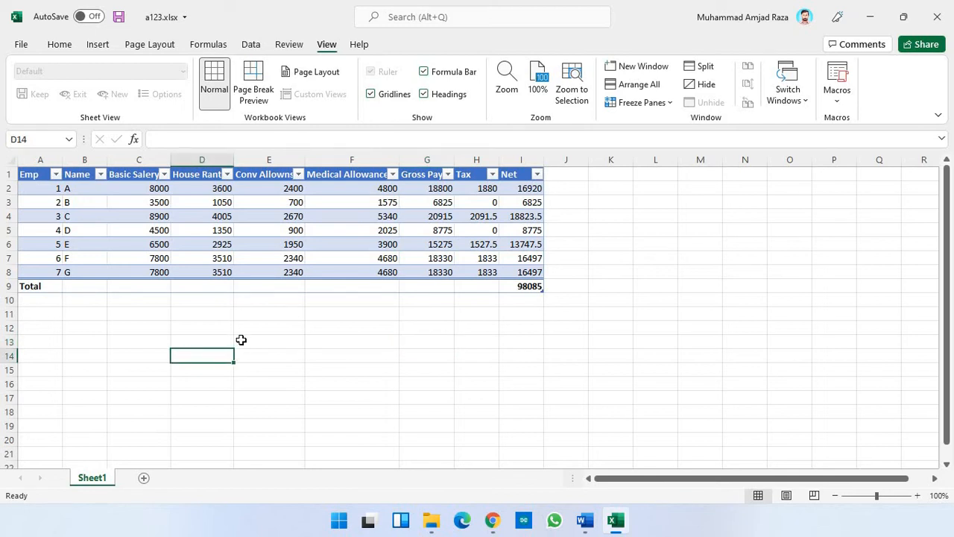
# Switch to the lab document in Word and read the freeze and unfreeze instructions up to the More Functions section.
pyautogui.click(584, 520)
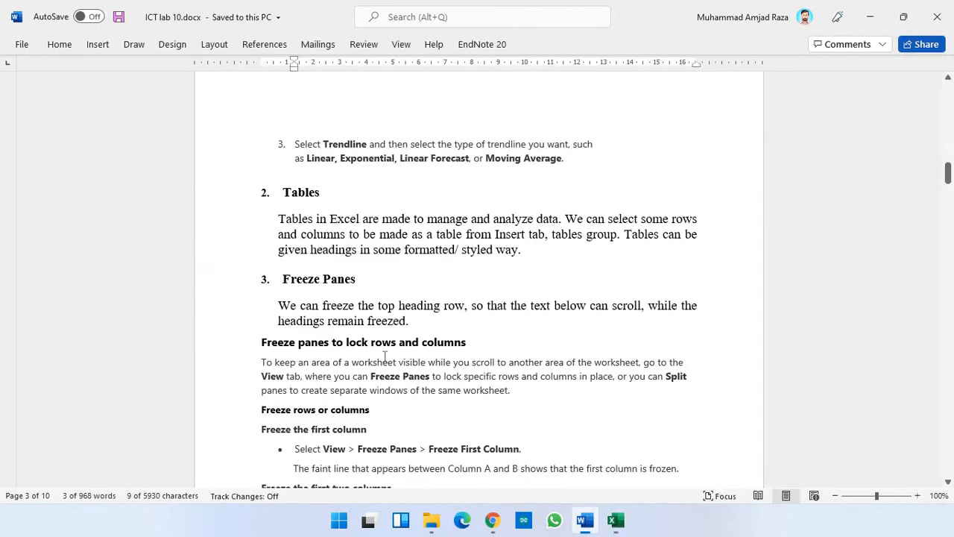
pyautogui.scroll(-5, 384, 356)
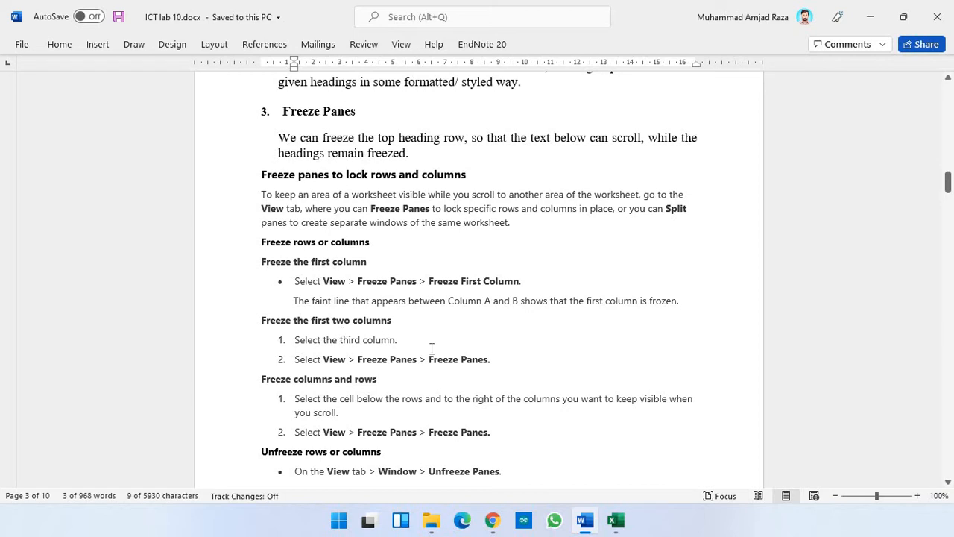
pyautogui.scroll(-2, 429, 348)
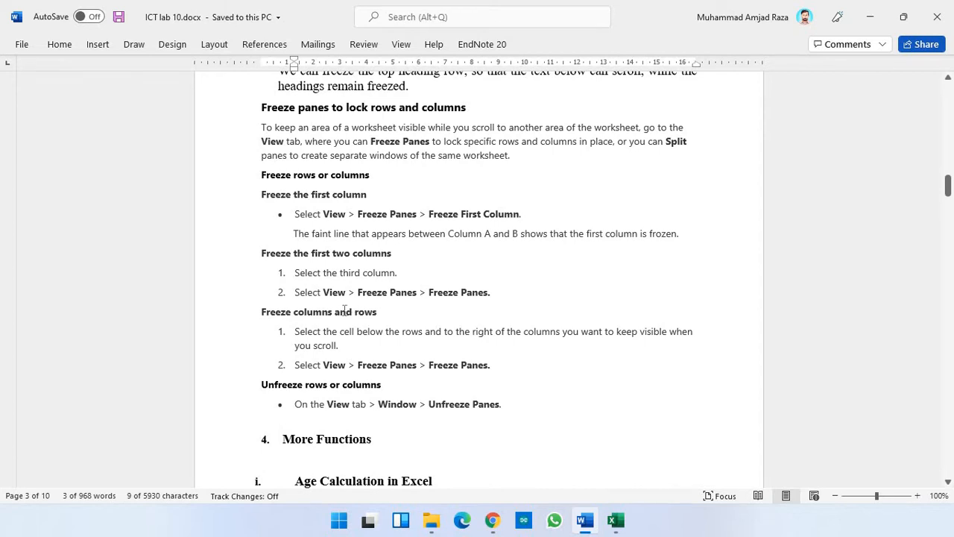
pyautogui.scroll(-3, 345, 311)
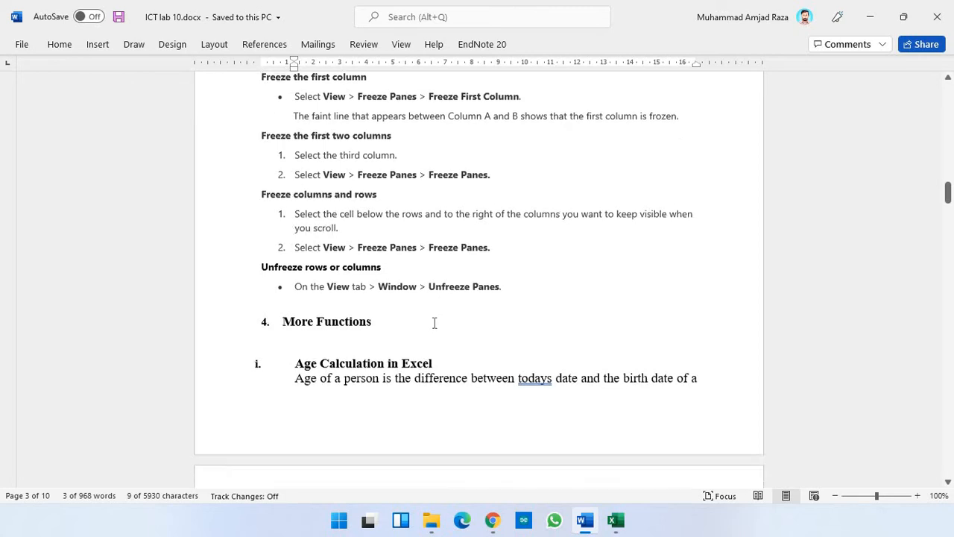
# Correct "todays" to "today's" in the Age Calculation in Excel section and read its age formulas.
pyautogui.scroll(-6, 436, 322)
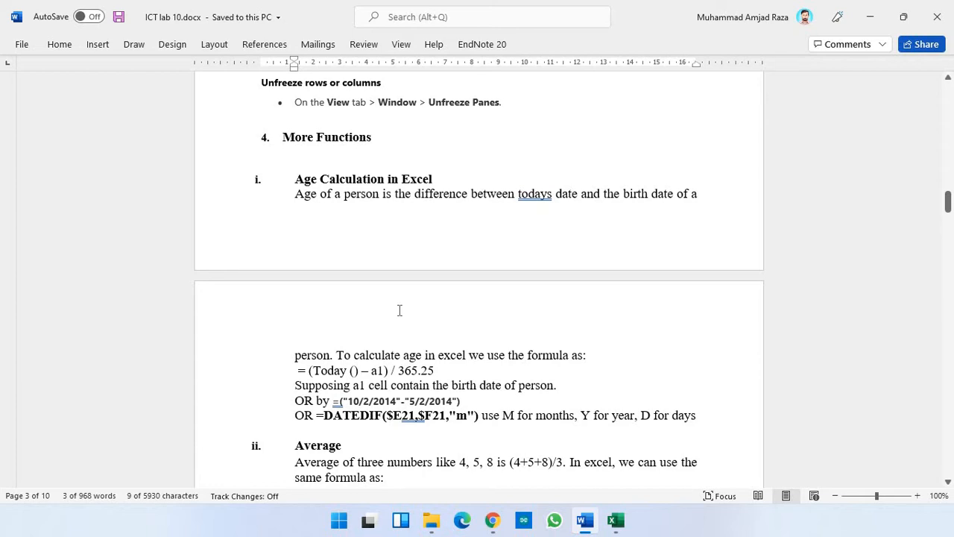
pyautogui.doubleClick(519, 193)
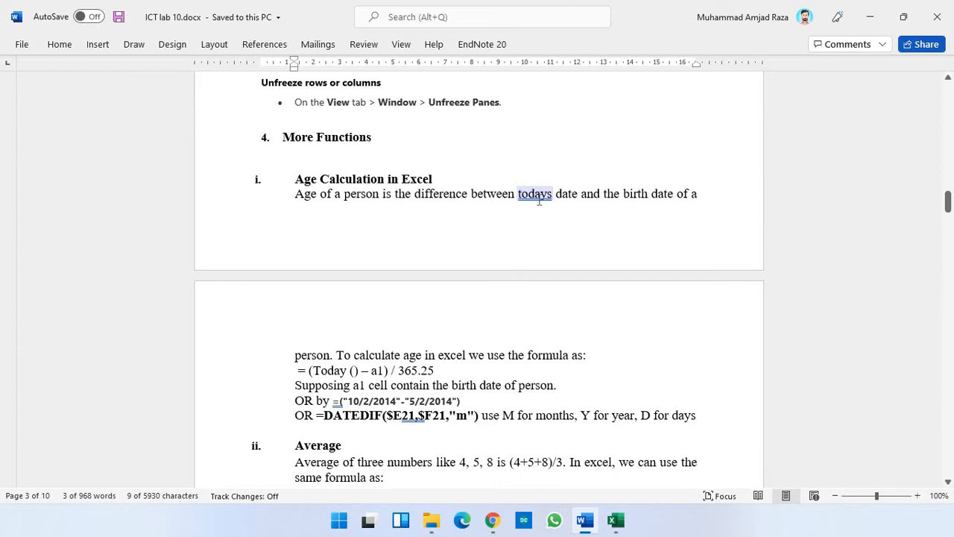
pyautogui.click(538, 195)
pyautogui.click(542, 248)
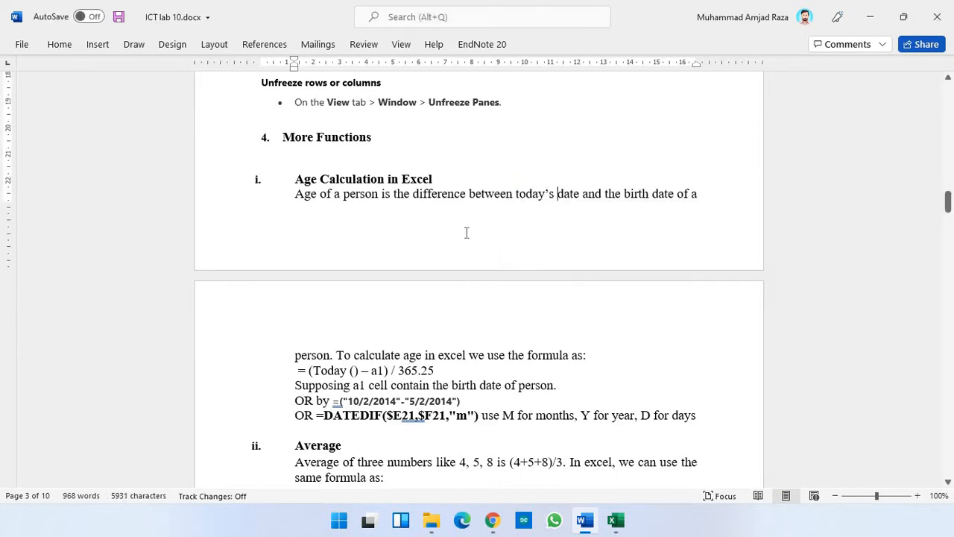
pyautogui.scroll(-1, 466, 237)
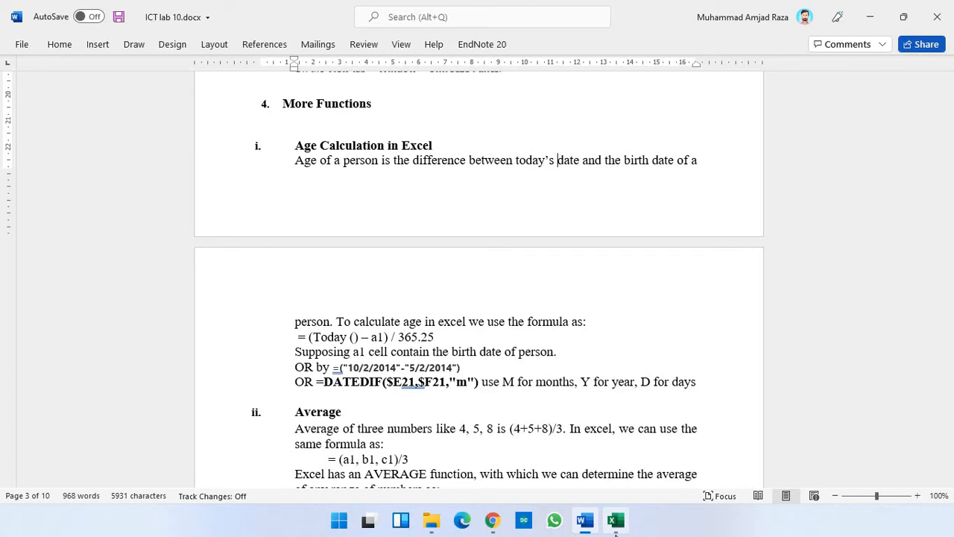
# Switch to the salary workbook in Excel and enter a sample date in day/month/year form in cell A10 below the table.
pyautogui.click(615, 521)
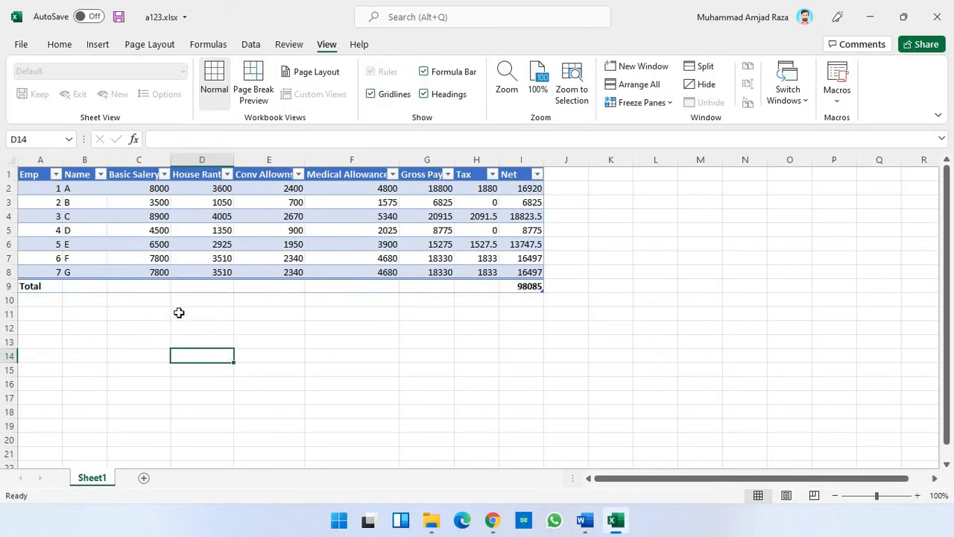
pyautogui.click(40, 300)
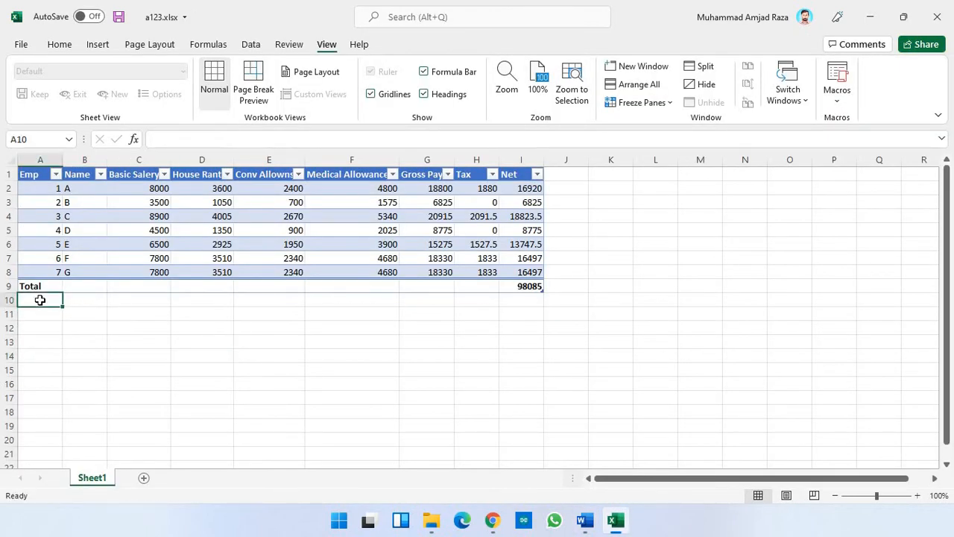
pyautogui.write('12')
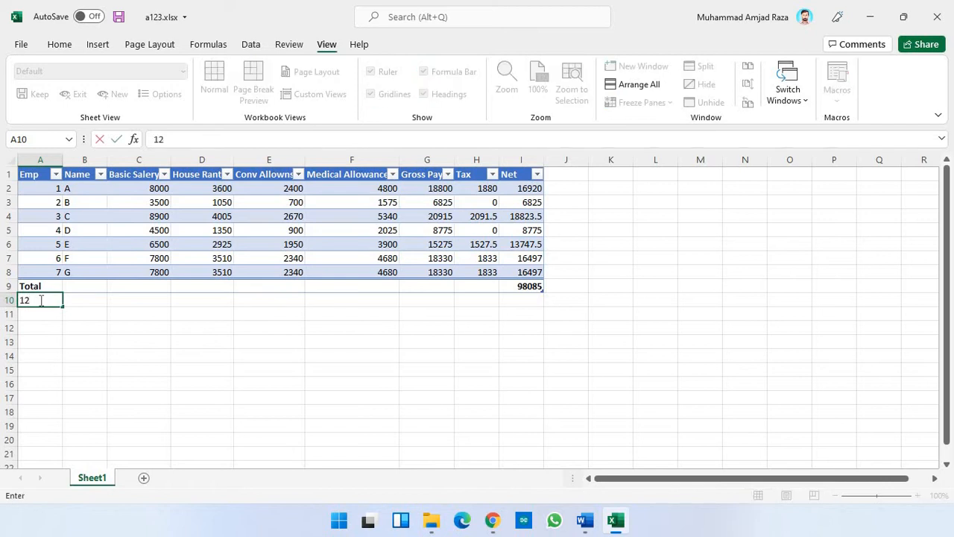
pyautogui.write('/0')
pyautogui.press('BackSpace')
pyautogui.write('11/2022')
pyautogui.press('Return')
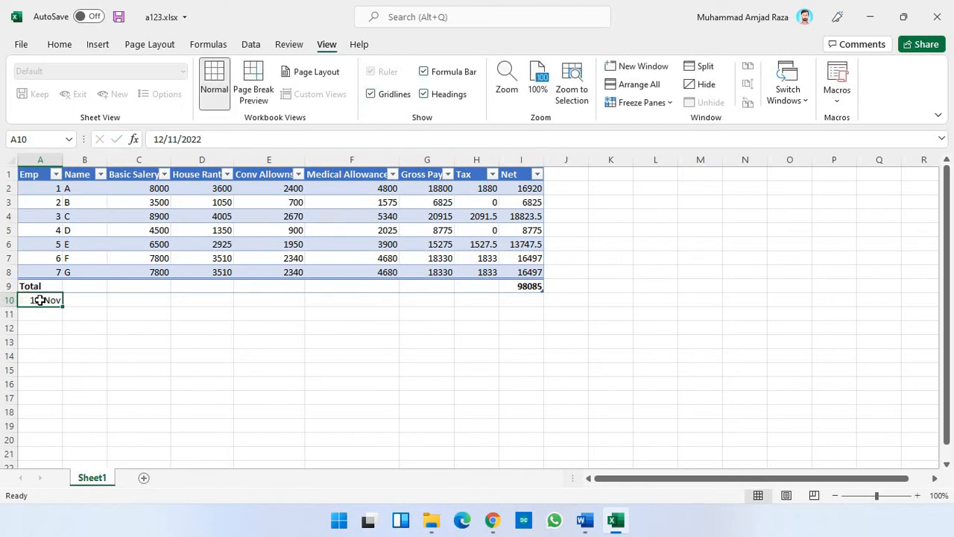
# Change the day and year of the date in cell A10 to a sample date of birth.
pyautogui.click(164, 139)
pyautogui.press('BackSpace')
pyautogui.write('3')
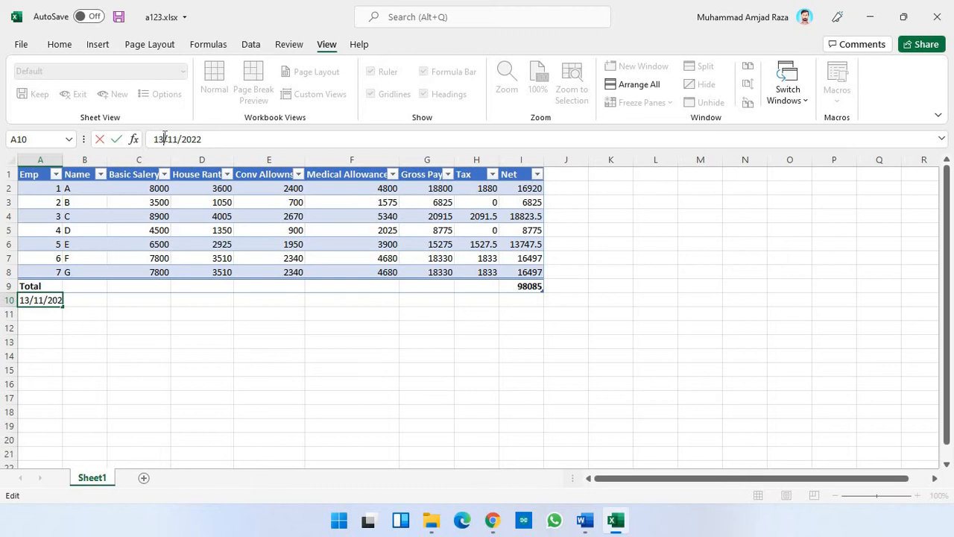
pyautogui.press('End')
pyautogui.press('BackSpace')
pyautogui.press('BackSpace')
pyautogui.write('02')
pyautogui.click(95, 341)
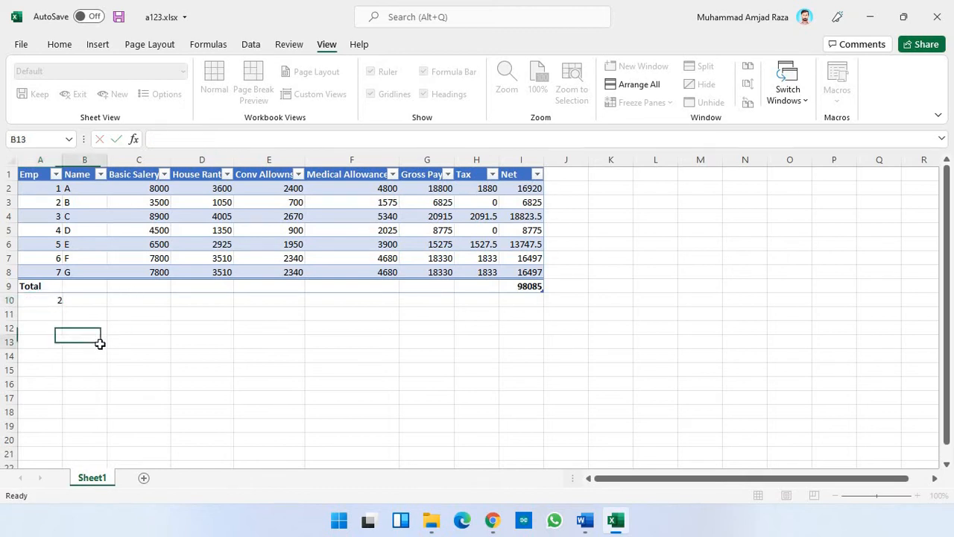
# Enter the age formula =(TODAY()-A10)/365.25 in cell B10, checking it against the lab document in Word.
pyautogui.click(90, 299)
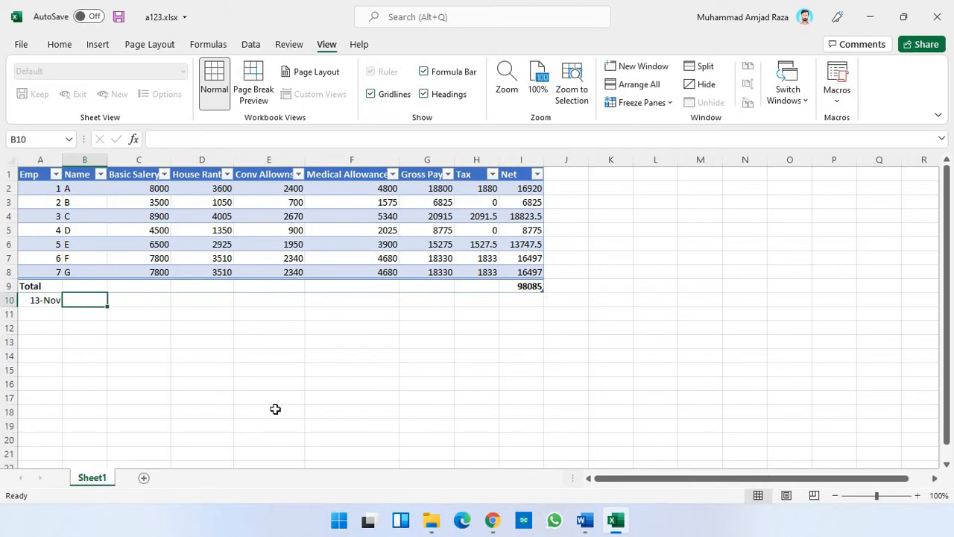
pyautogui.write('=')
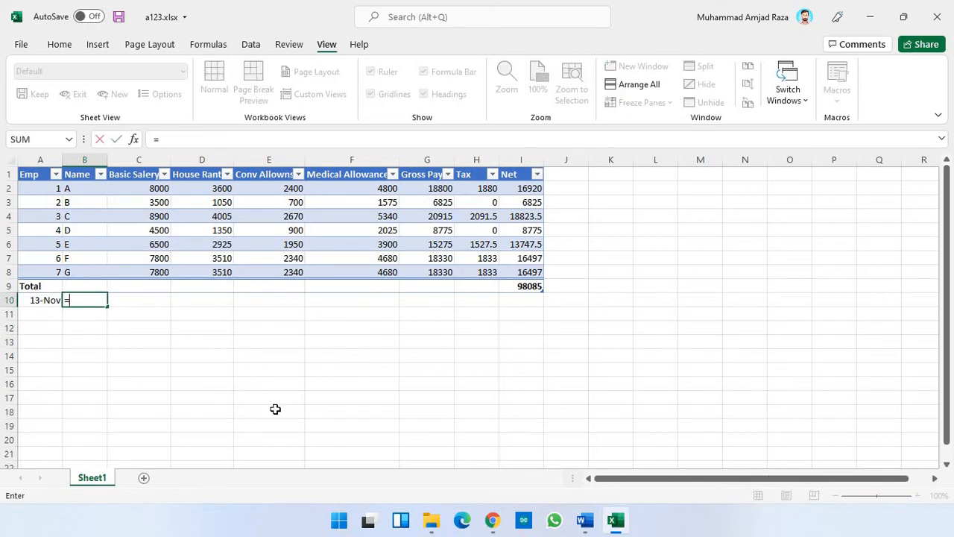
pyautogui.click(585, 521)
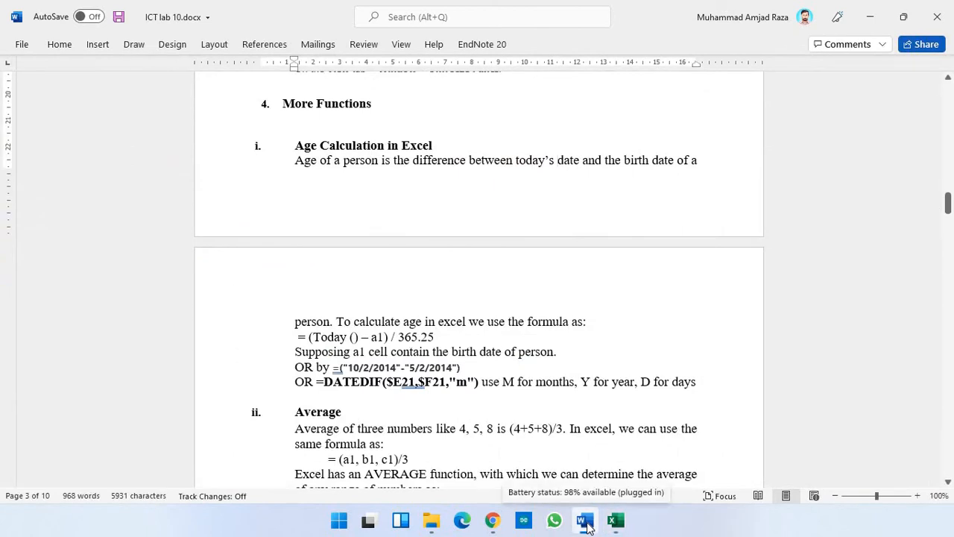
pyautogui.click(585, 521)
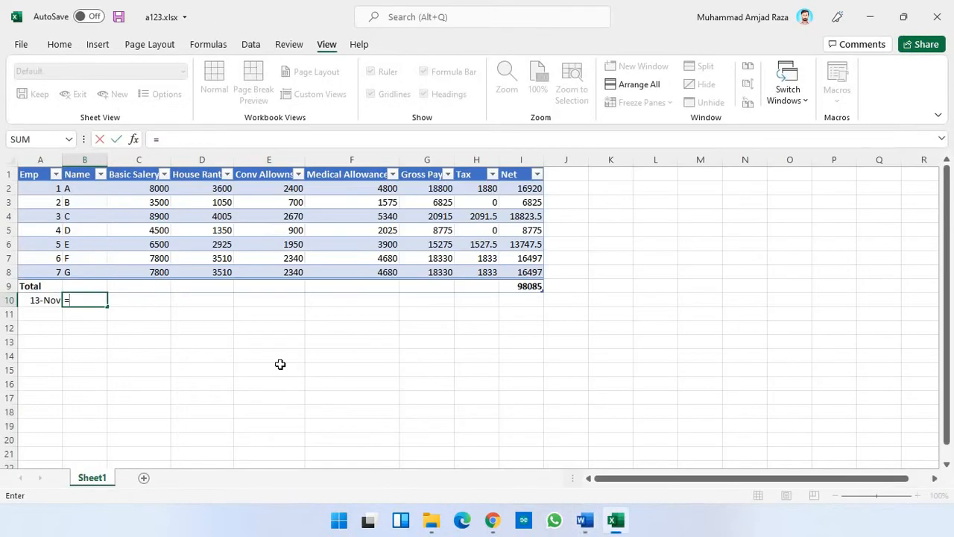
pyautogui.write('(to')
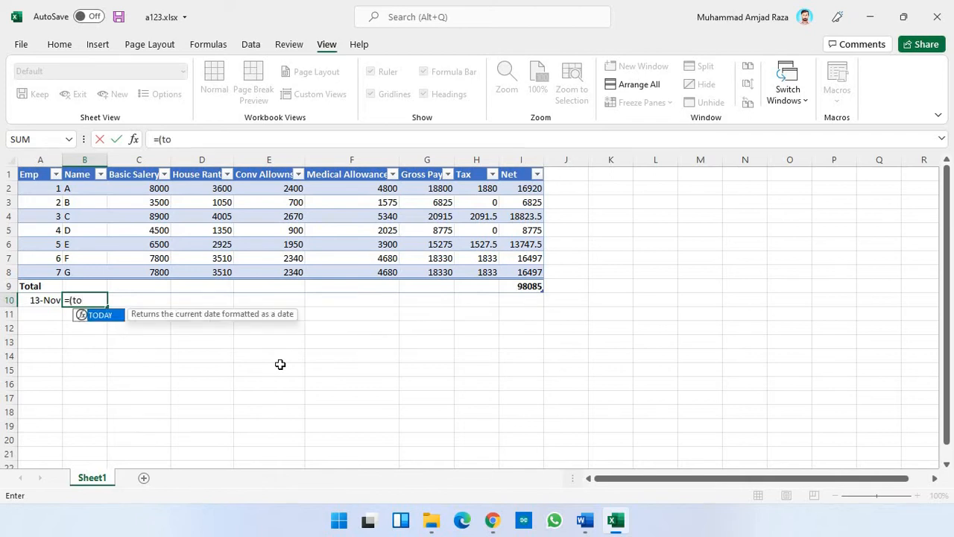
pyautogui.press('Tab')
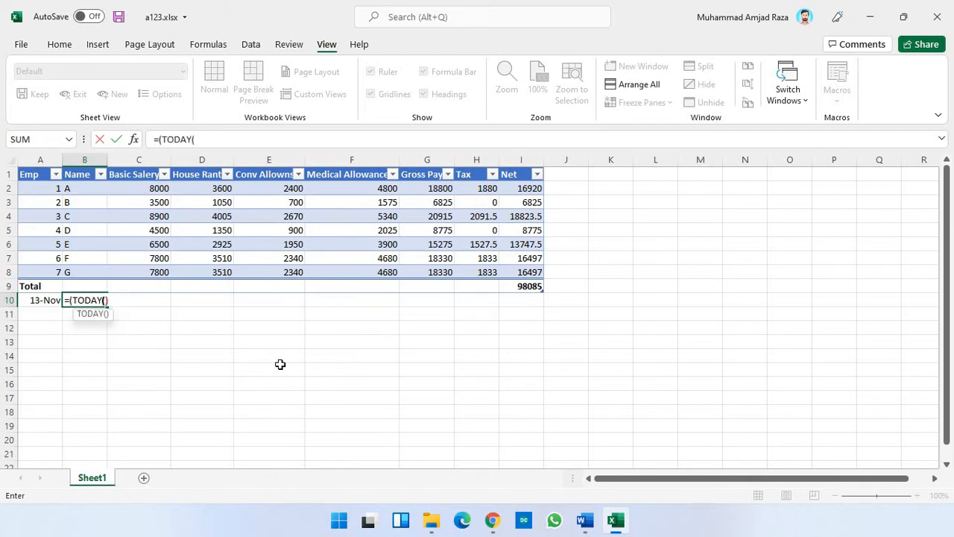
pyautogui.write(')-')
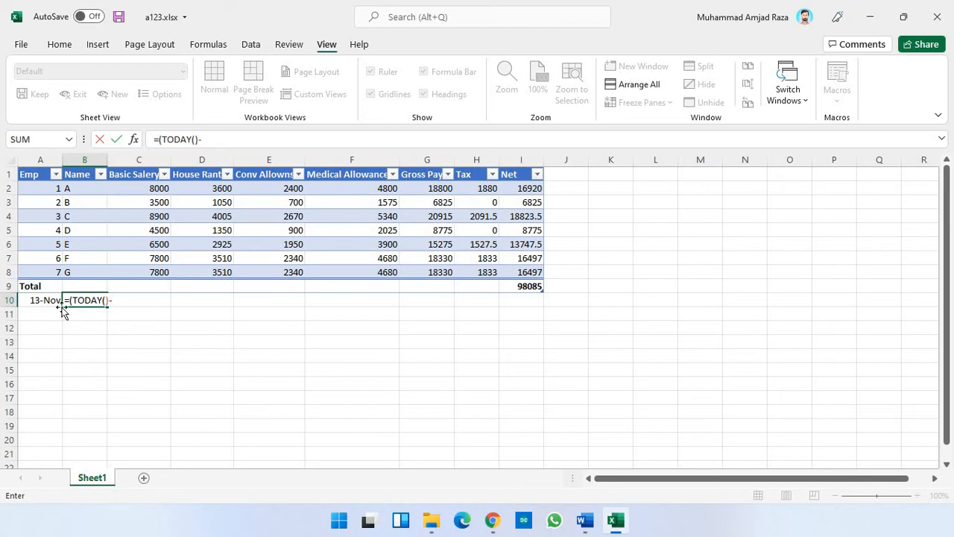
pyautogui.click(46, 299)
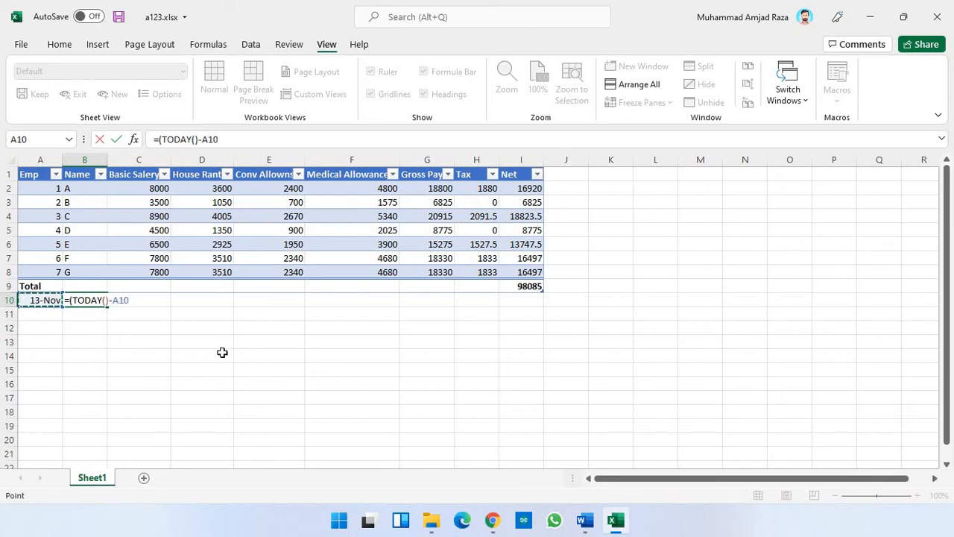
pyautogui.write(')/3')
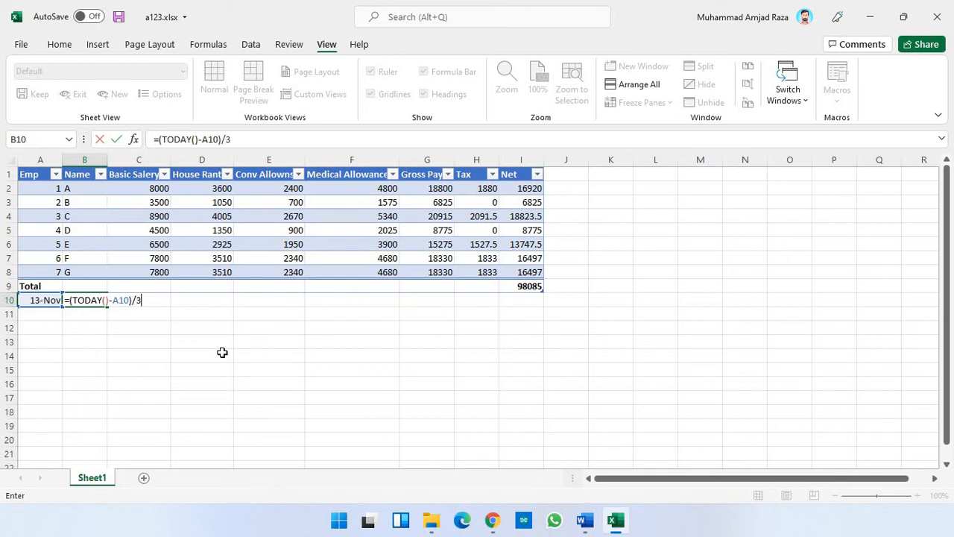
pyautogui.write('65.25')
pyautogui.click(586, 524)
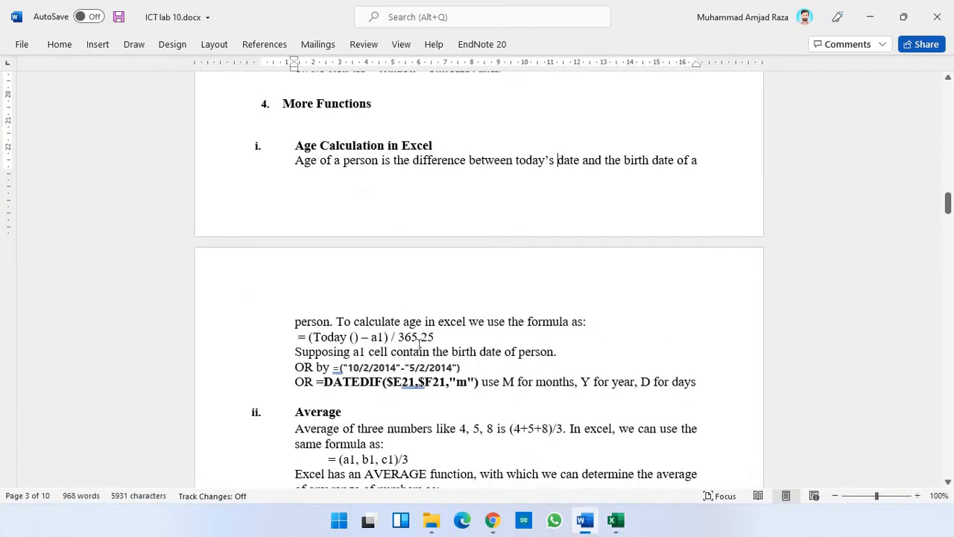
pyautogui.click(616, 520)
pyautogui.press('Return')
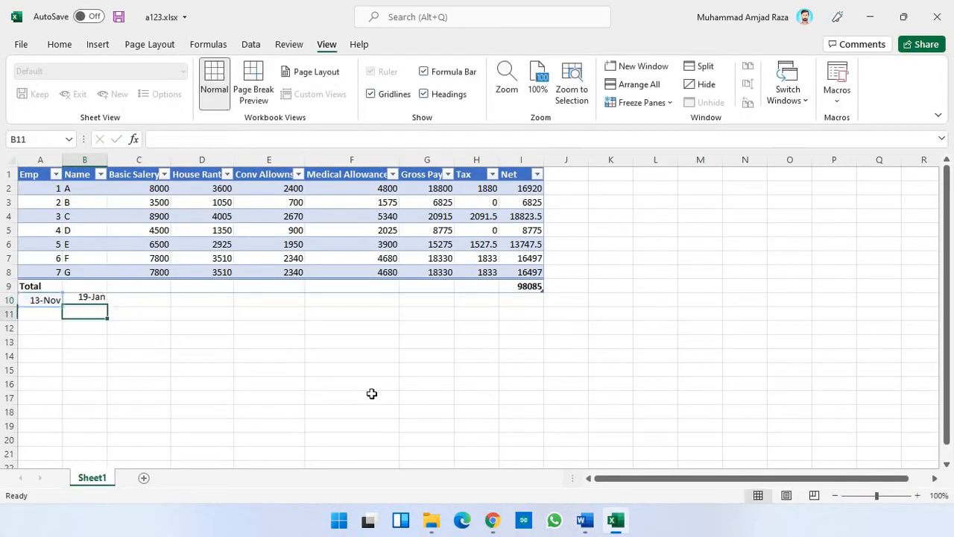
# Fit column B to its contents, check the formula in B10, and switch to Word to compare it with the lab document's age formula.
pyautogui.click(97, 297)
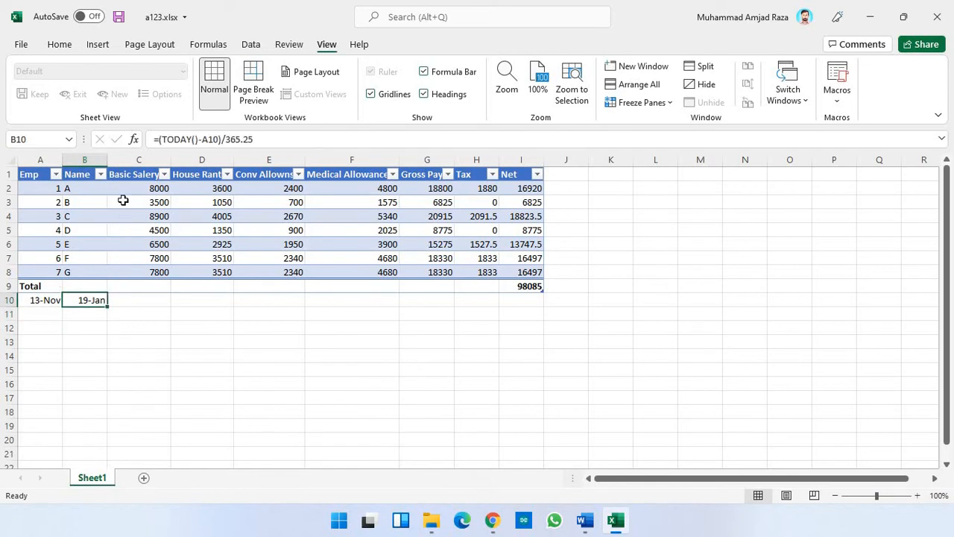
pyautogui.doubleClick(108, 158)
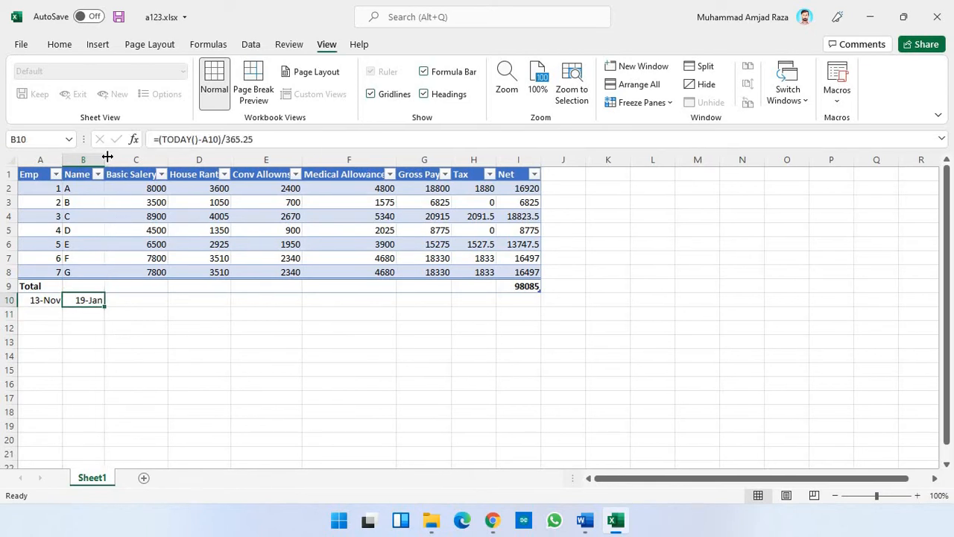
pyautogui.click(362, 397)
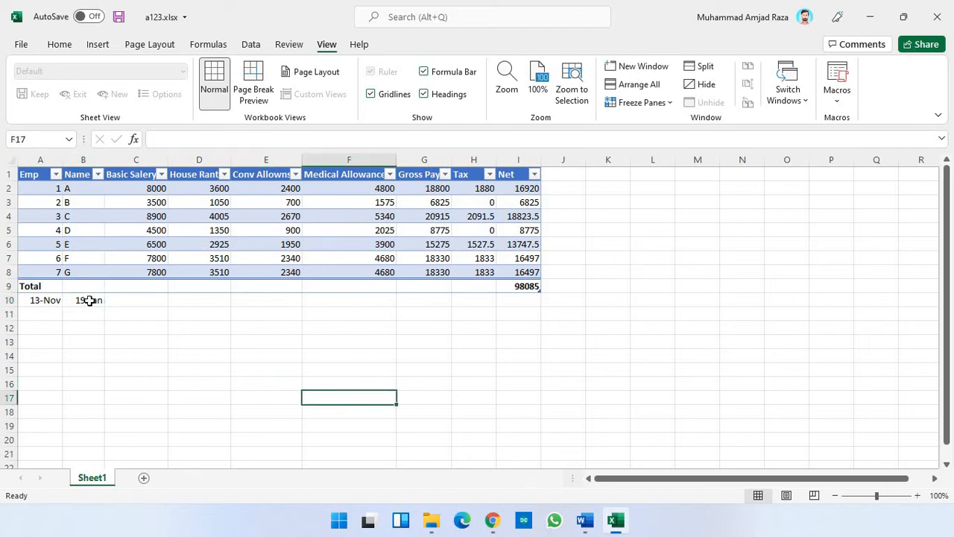
pyautogui.click(88, 300)
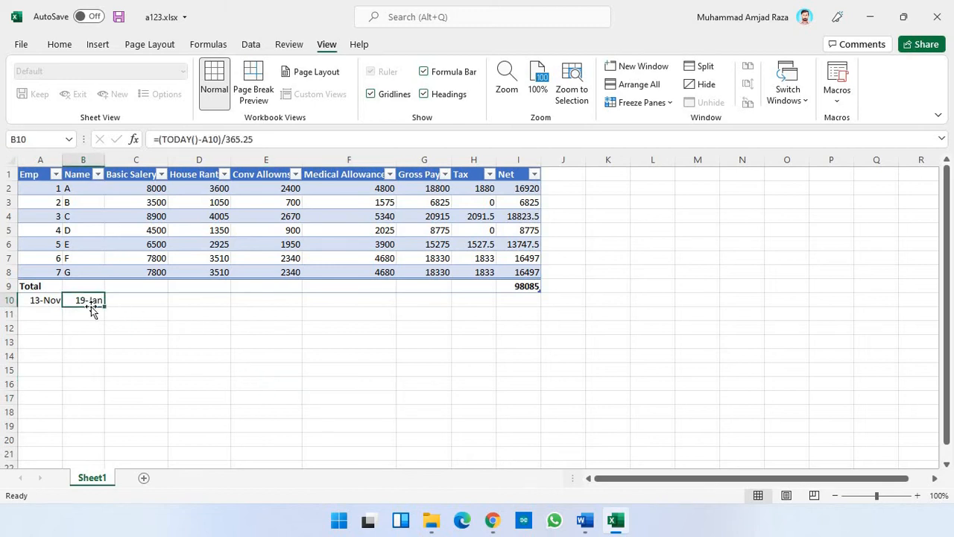
pyautogui.click(584, 519)
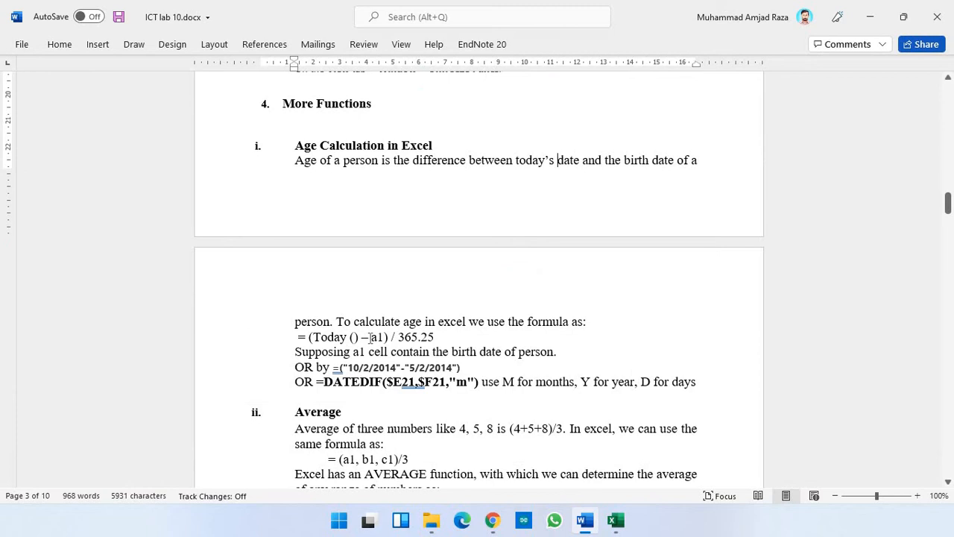